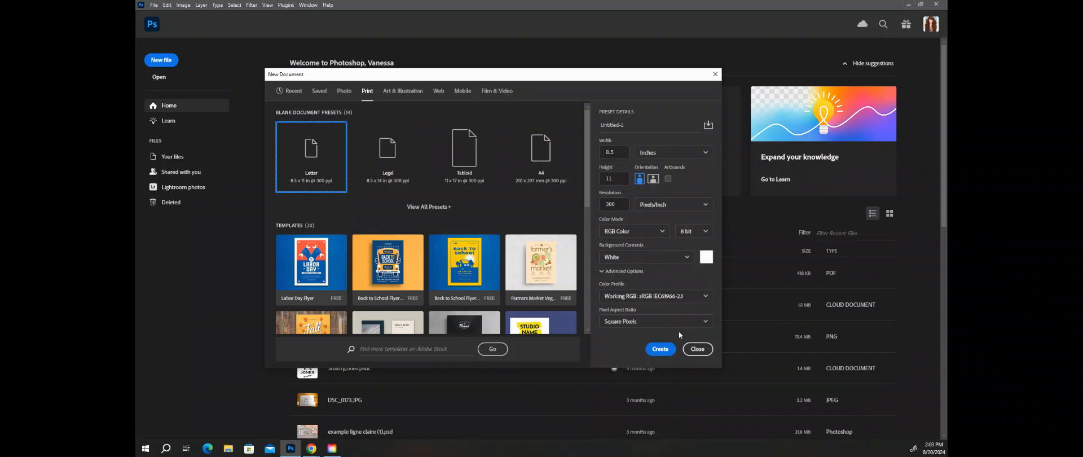
Step: Create a new Letter print document, 8.5 x 11 inches at 300 pixels/inch, in RGB Color with a white background
{"action": "left_click", "coordinate": [660, 351]}
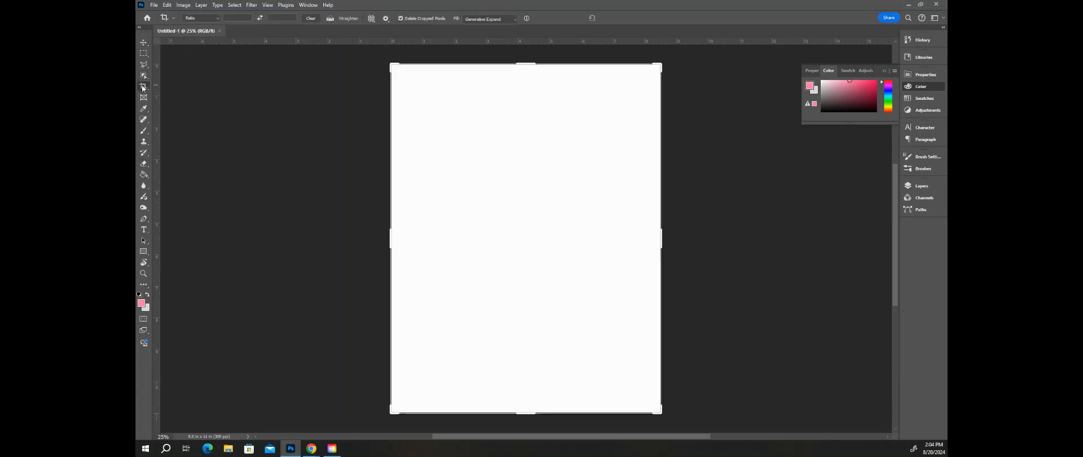
Step: Look over the Eyedropper and Clone Stamp tools and the History, Libraries, Properties, Color and Layers panels
{"action": "left_click", "coordinate": [143, 108]}
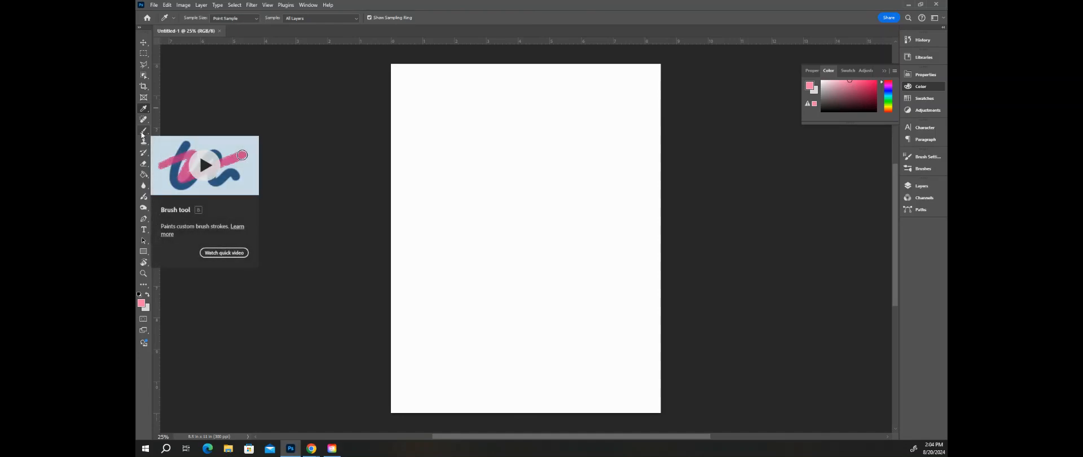
{"action": "left_click", "coordinate": [144, 141]}
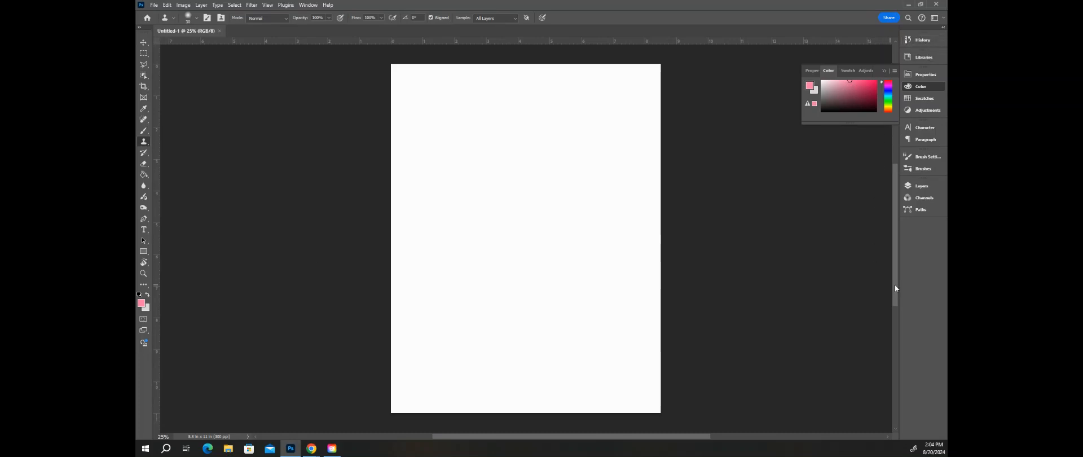
{"action": "left_click", "coordinate": [920, 40]}
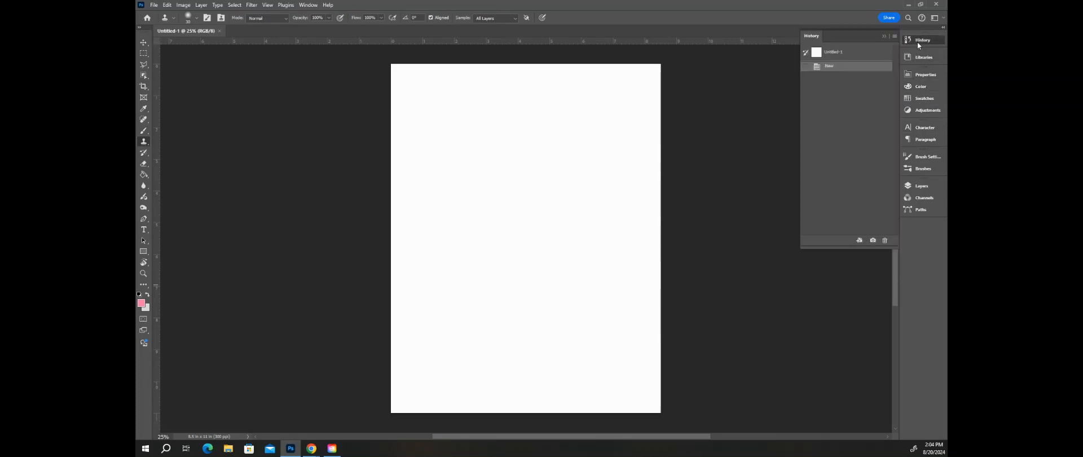
{"action": "left_click", "coordinate": [913, 62]}
{"action": "left_click", "coordinate": [920, 75]}
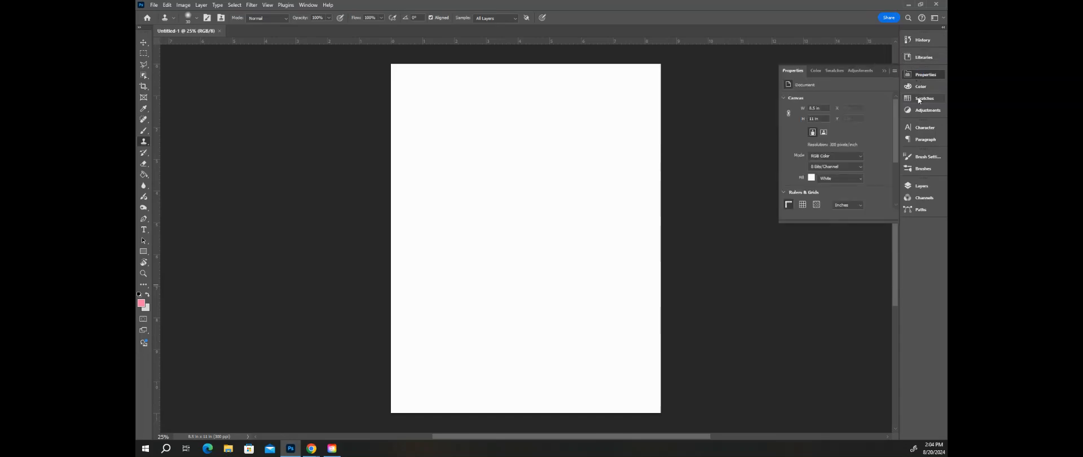
{"action": "left_click", "coordinate": [918, 89]}
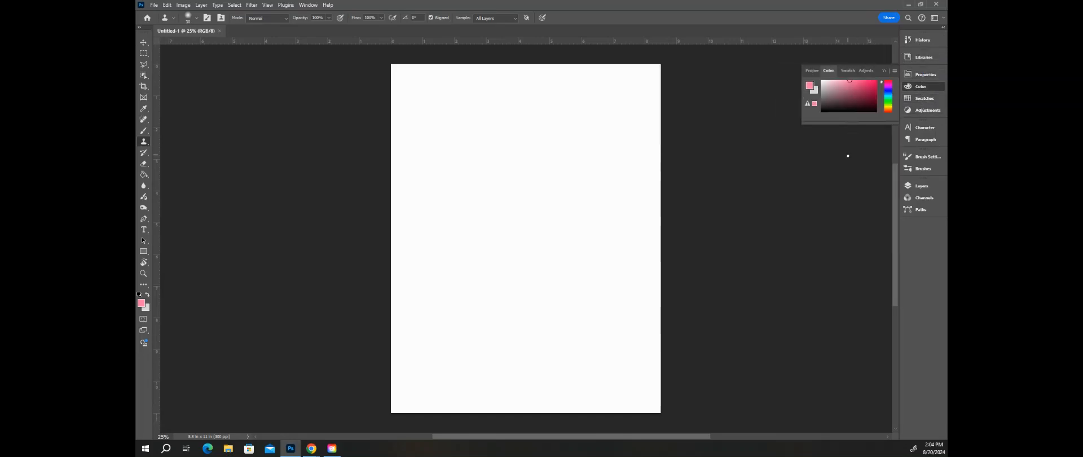
{"action": "left_click_drag", "start_coordinate": [852, 125], "coordinate": [864, 171]}
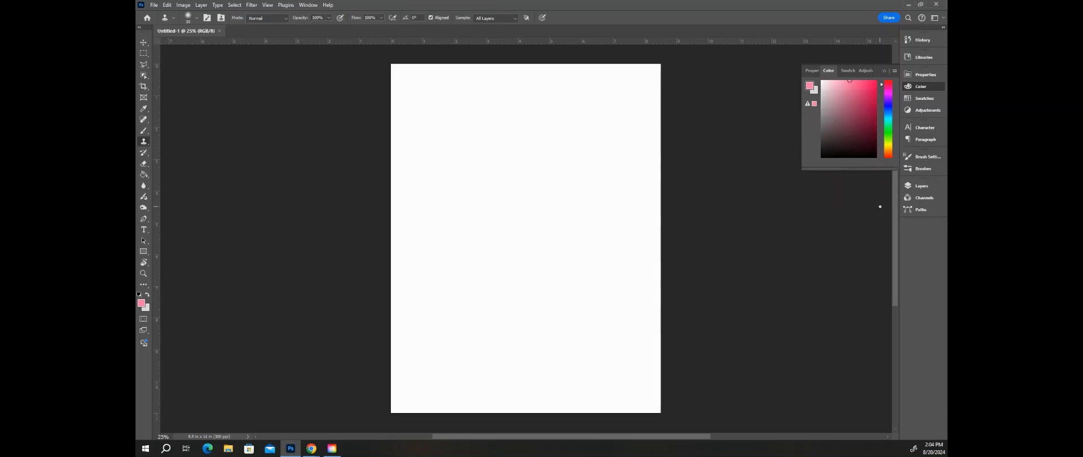
{"action": "left_click", "coordinate": [929, 186]}
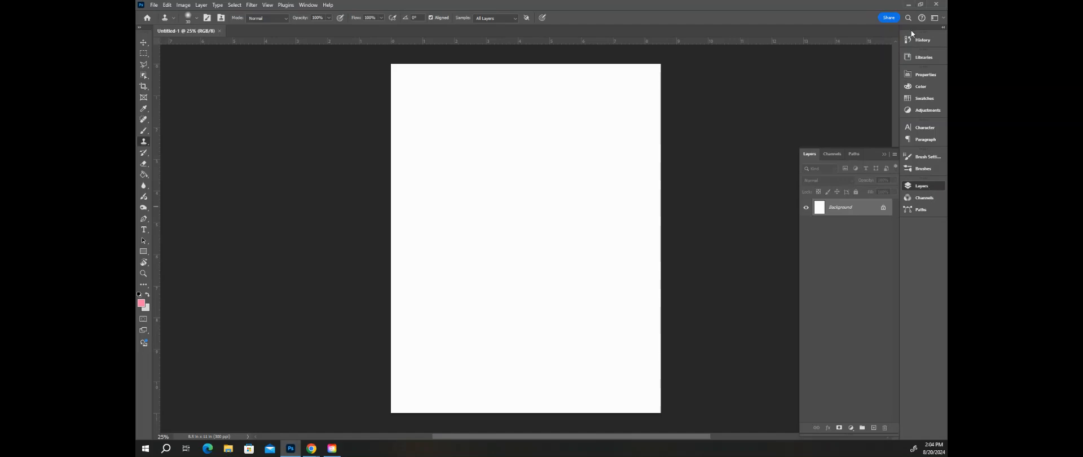
Step: Expand the collapsed panel dock, narrow it, and arrange it with Color grouped beside History and Layers shown
{"action": "left_click", "coordinate": [943, 27]}
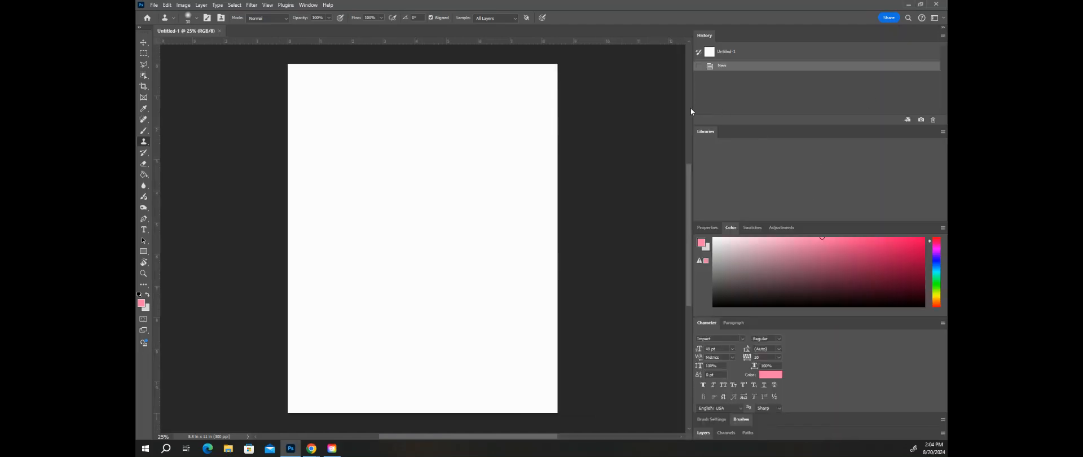
{"action": "left_click_drag", "start_coordinate": [693, 107], "coordinate": [801, 98]}
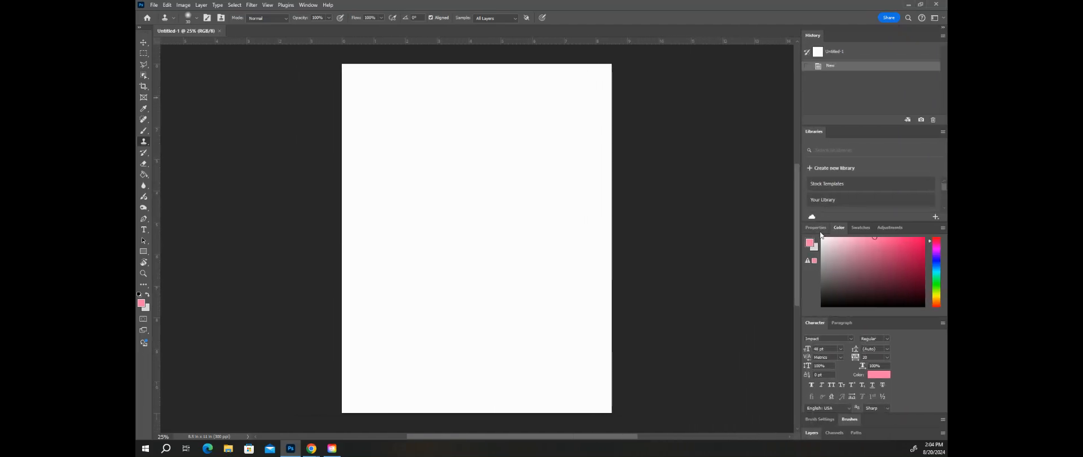
{"action": "left_click_drag", "start_coordinate": [839, 227], "coordinate": [834, 35]}
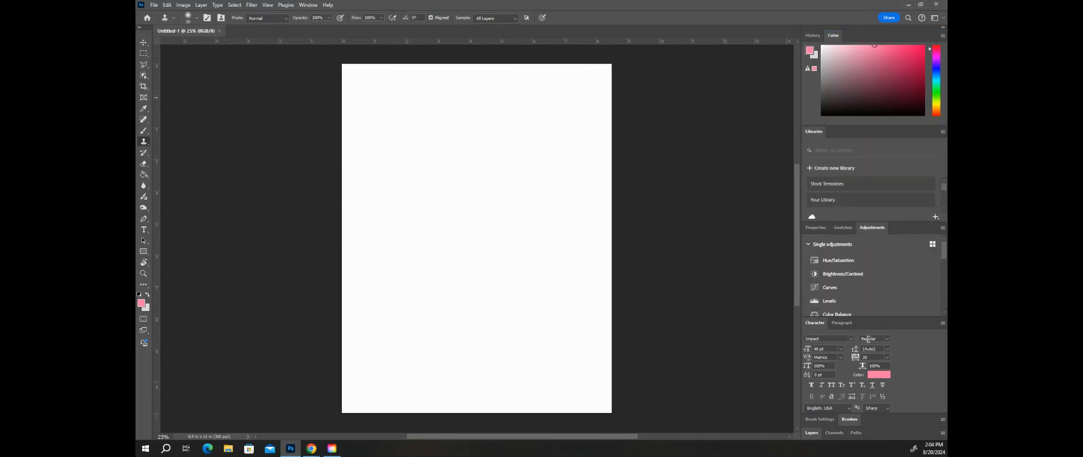
{"action": "left_click", "coordinate": [810, 433]}
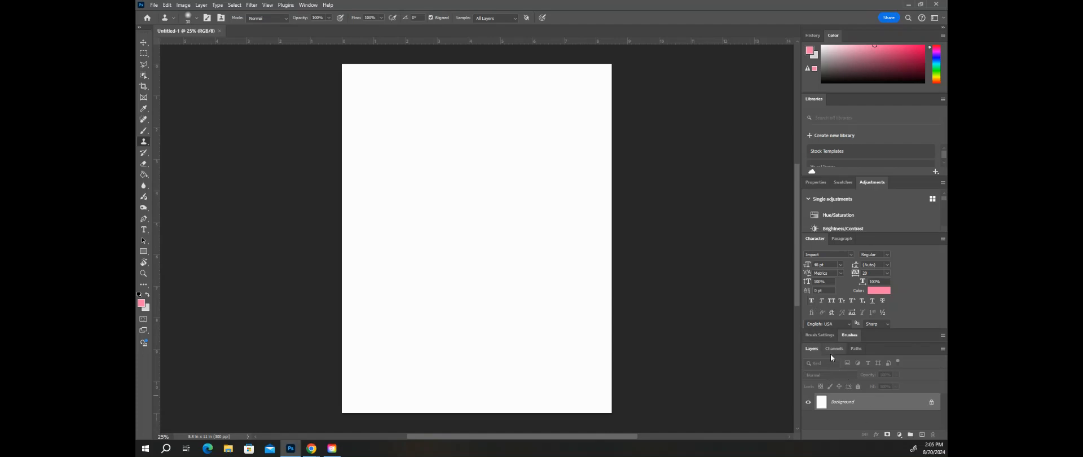
{"action": "left_click_drag", "start_coordinate": [881, 342], "coordinate": [888, 258]}
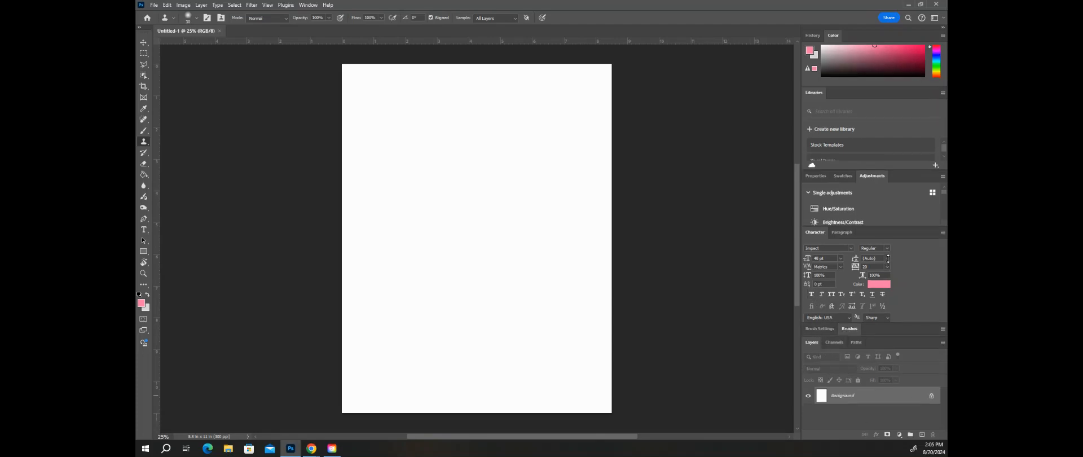
Step: Move Character, Paragraph and the Properties, Swatches and Adjustments group into a collapsed second column, and enlarge the Layers panel
{"action": "left_click_drag", "start_coordinate": [824, 234], "coordinate": [800, 137]}
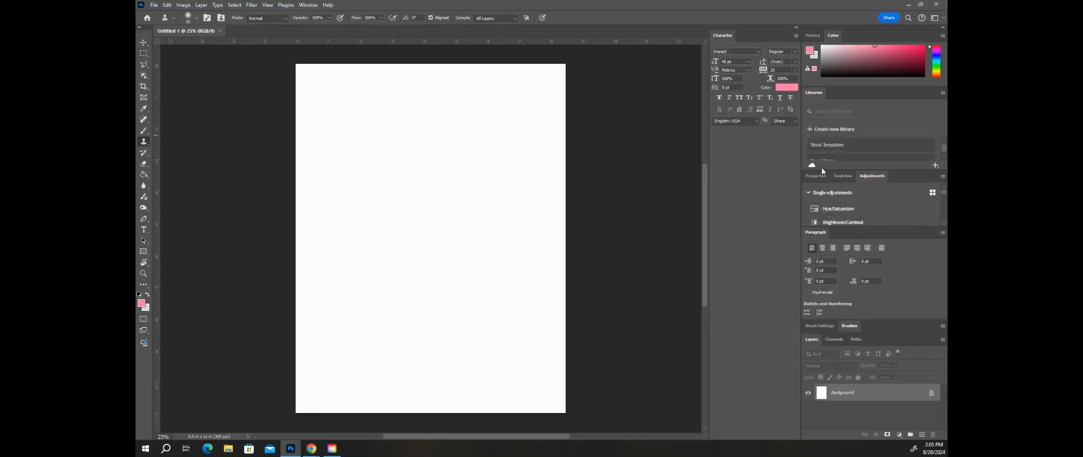
{"action": "left_click", "coordinate": [796, 27]}
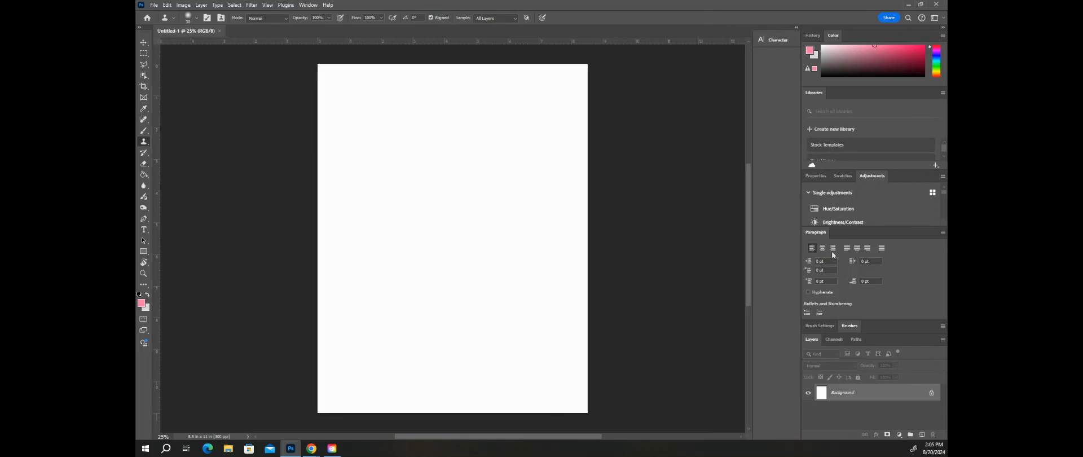
{"action": "left_click_drag", "start_coordinate": [816, 232], "coordinate": [785, 53]}
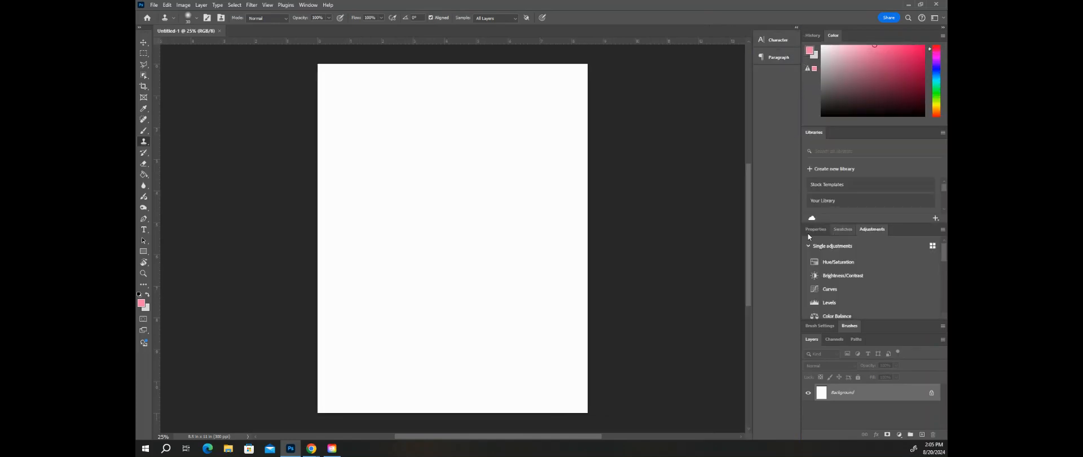
{"action": "left_click_drag", "start_coordinate": [910, 225], "coordinate": [786, 66]}
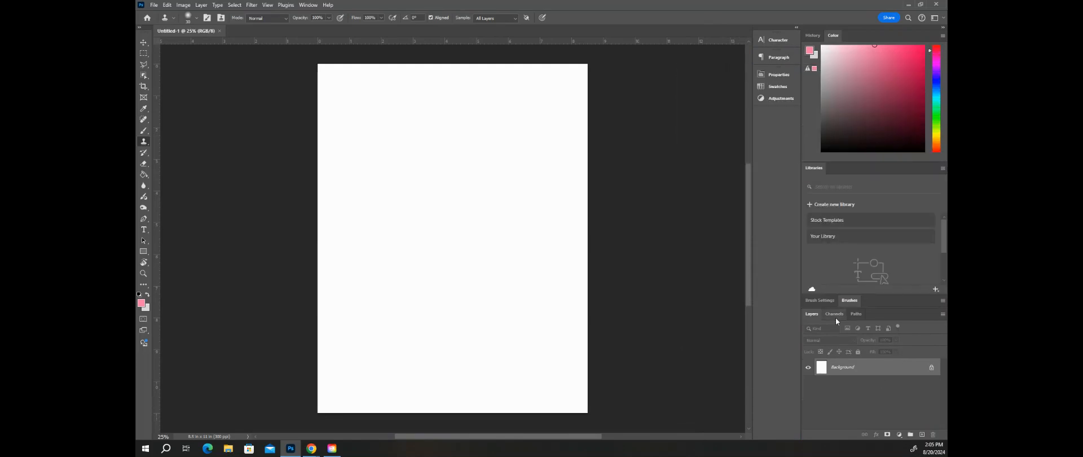
{"action": "left_click_drag", "start_coordinate": [823, 306], "coordinate": [829, 209]}
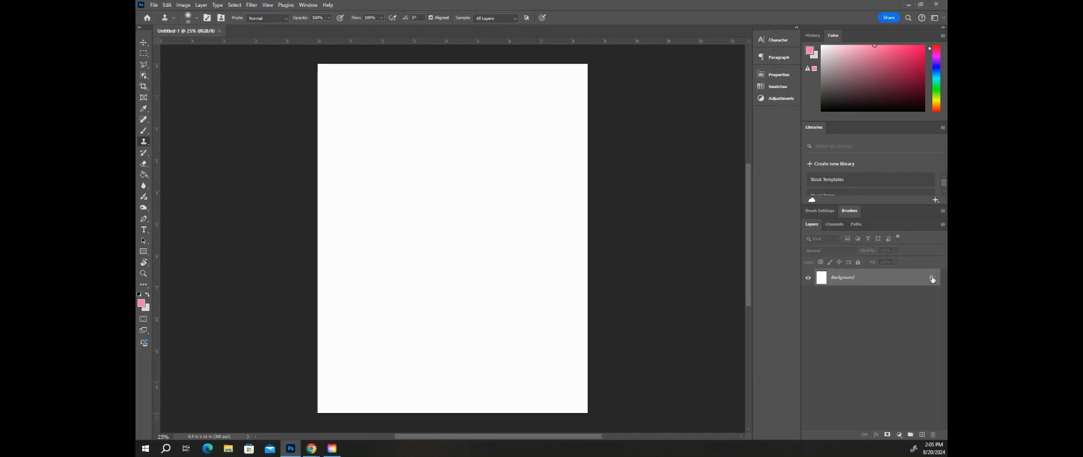
Step: Unlock the Background layer and set the foreground color to a medium blue
{"action": "left_click", "coordinate": [932, 278]}
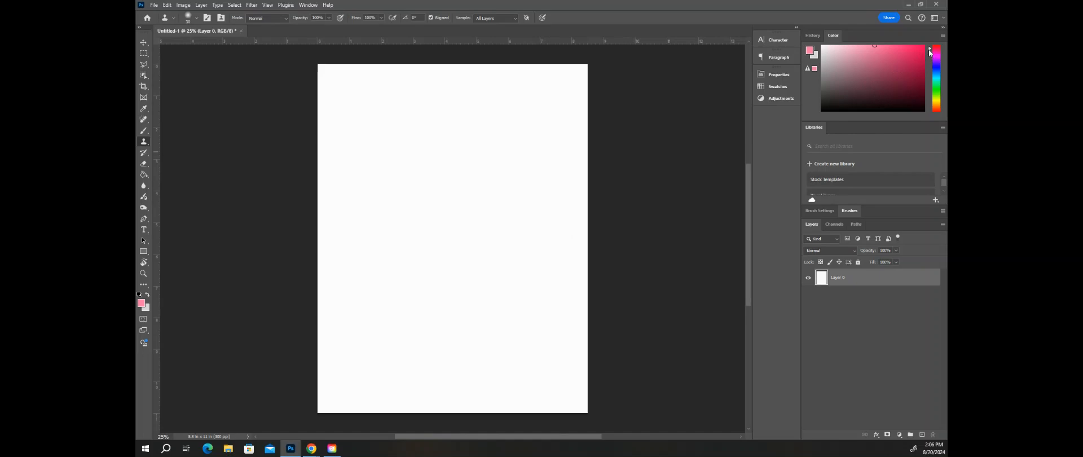
{"action": "left_click", "coordinate": [935, 76]}
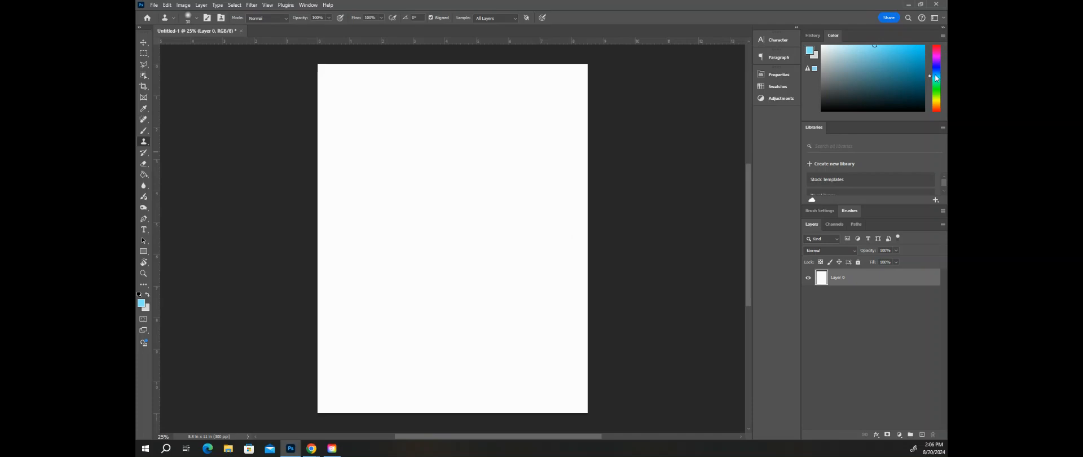
{"action": "left_click", "coordinate": [937, 72]}
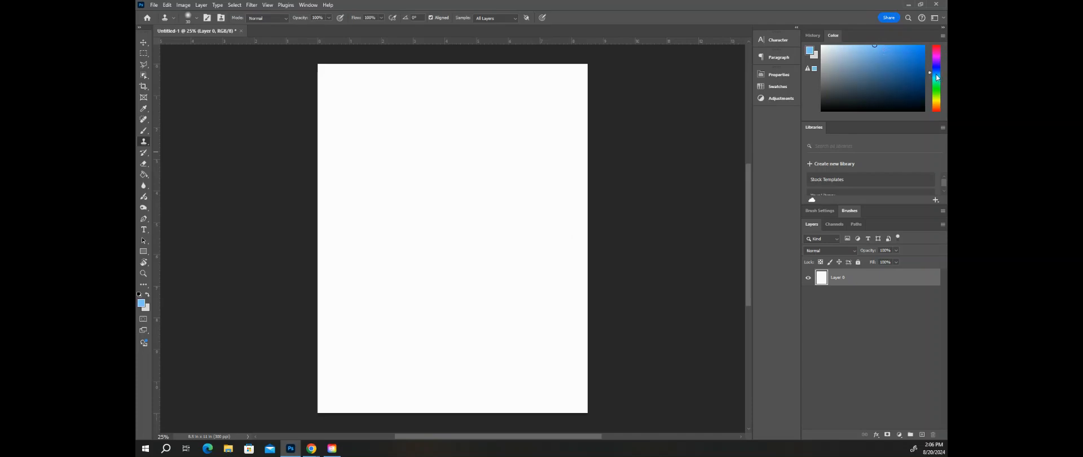
{"action": "left_click", "coordinate": [937, 75]}
{"action": "left_click_drag", "start_coordinate": [912, 75], "coordinate": [901, 58]}
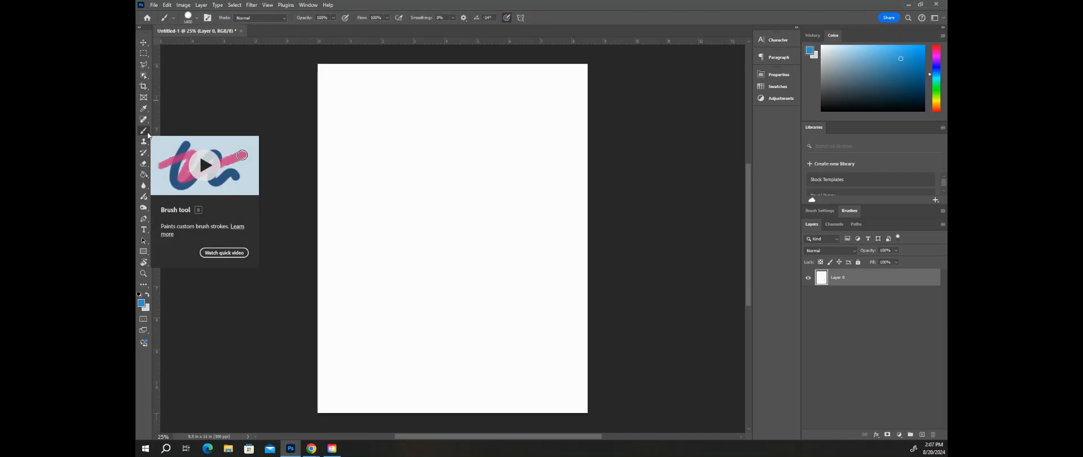
Step: Activate the Brush tool and reduce its brush size to a small round tip
{"action": "left_click", "coordinate": [148, 135]}
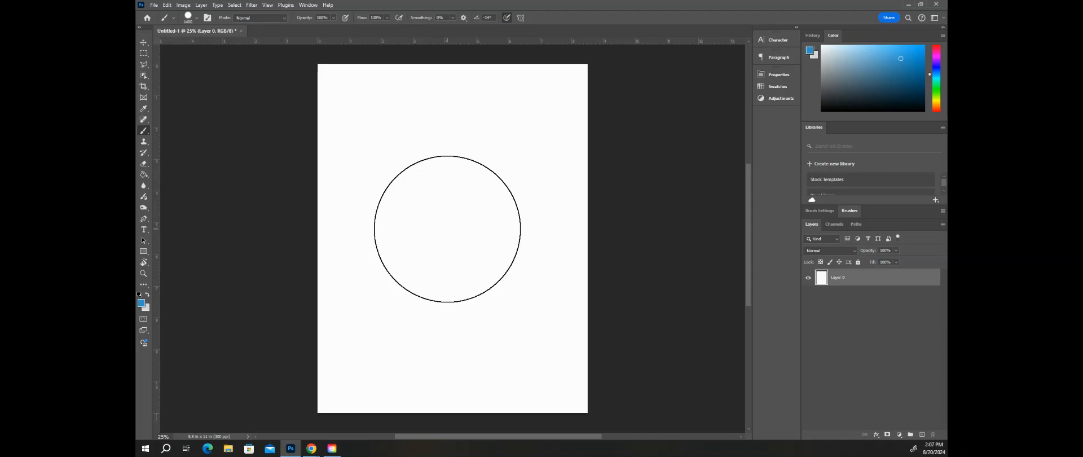
{"action": "left_click", "coordinate": [196, 18]}
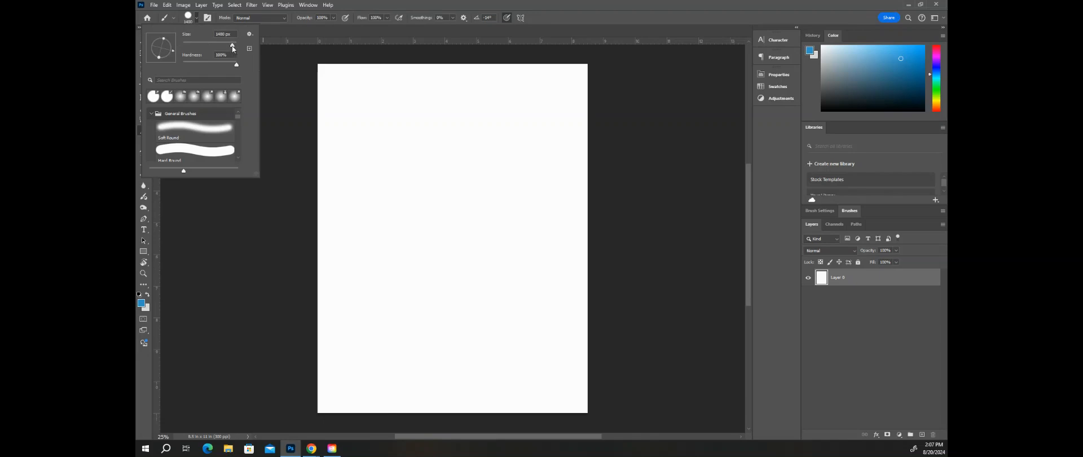
{"action": "left_click_drag", "start_coordinate": [233, 47], "coordinate": [214, 49]}
{"action": "left_click", "coordinate": [188, 19]}
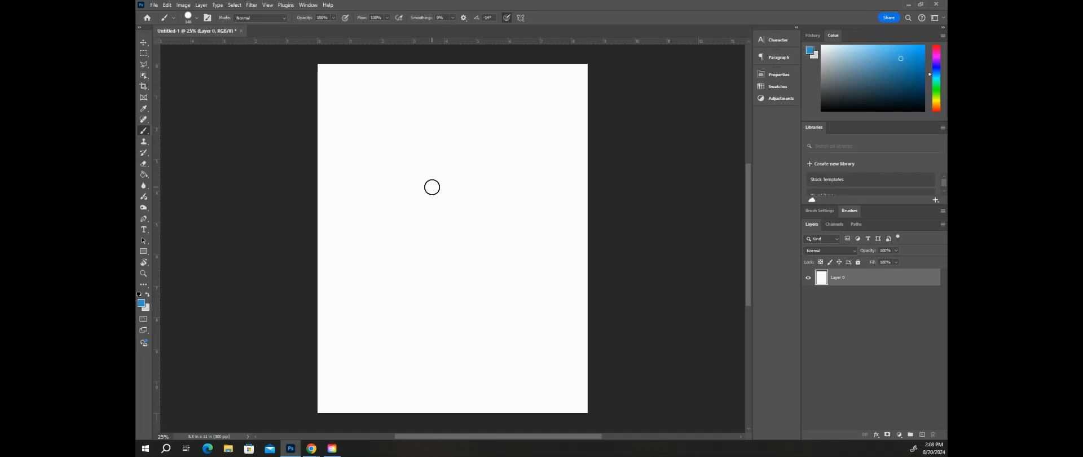
Step: Enlarge the brush to 1600 px and paint the entire canvas solid blue
{"action": "key", "text": "bracketright"}
{"action": "key", "text": "bracketright"}
{"action": "key", "text": "bracketright"}
{"action": "key", "text": "bracketright"}
{"action": "key", "text": "bracketright"}
{"action": "key", "text": "bracketright"}
{"action": "key", "text": "bracketright"}
{"action": "key", "text": "bracketright"}
{"action": "key", "text": "bracketright"}
{"action": "key", "text": "bracketright"}
{"action": "key", "text": "bracketright"}
{"action": "key", "text": "bracketright"}
{"action": "key", "text": "bracketright"}
{"action": "key", "text": "bracketright"}
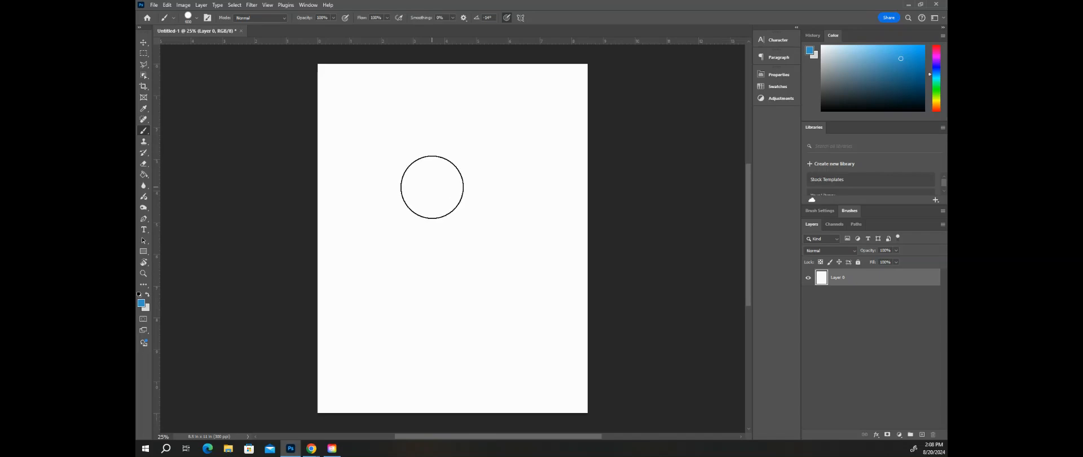
{"action": "key", "text": "bracketright"}
{"action": "key", "text": "bracketright"}
{"action": "key", "text": "bracketright"}
{"action": "key", "text": "bracketright"}
{"action": "key", "text": "bracketright"}
{"action": "key", "text": "bracketright"}
{"action": "key", "text": "bracketright"}
{"action": "key", "text": "bracketright"}
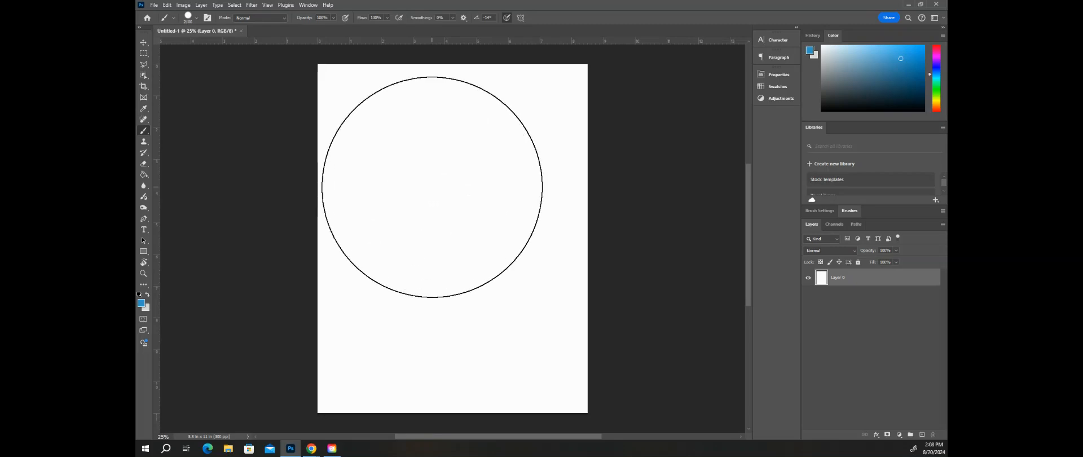
{"action": "key", "text": "bracketleft"}
{"action": "key", "text": "bracketleft"}
{"action": "key", "text": "bracketleft"}
{"action": "key", "text": "bracketleft"}
{"action": "key", "text": "bracketleft"}
{"action": "key", "text": "bracketleft"}
{"action": "key", "text": "bracketleft"}
{"action": "key", "text": "bracketleft"}
{"action": "key", "text": "bracketleft"}
{"action": "key", "text": "bracketleft"}
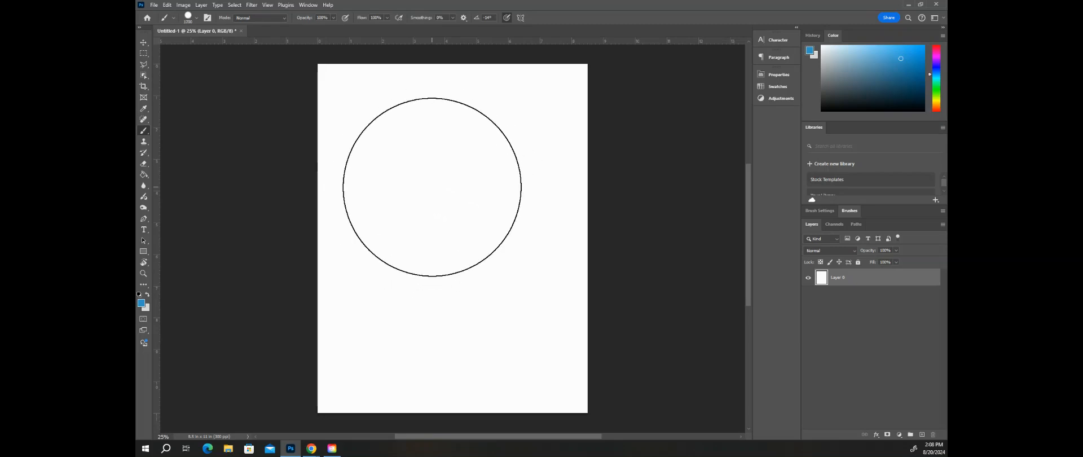
{"action": "key", "text": "bracketleft"}
{"action": "key", "text": "bracketleft"}
{"action": "key", "text": "bracketright"}
{"action": "key", "text": "bracketright"}
{"action": "key", "text": "bracketright"}
{"action": "key", "text": "bracketright"}
{"action": "key", "text": "bracketright"}
{"action": "key", "text": "bracketright"}
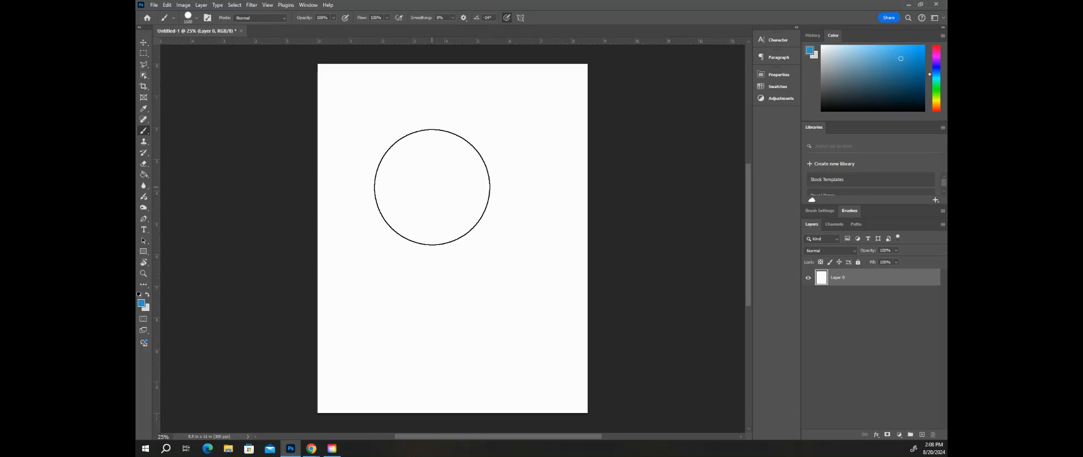
{"action": "key", "text": "bracketright"}
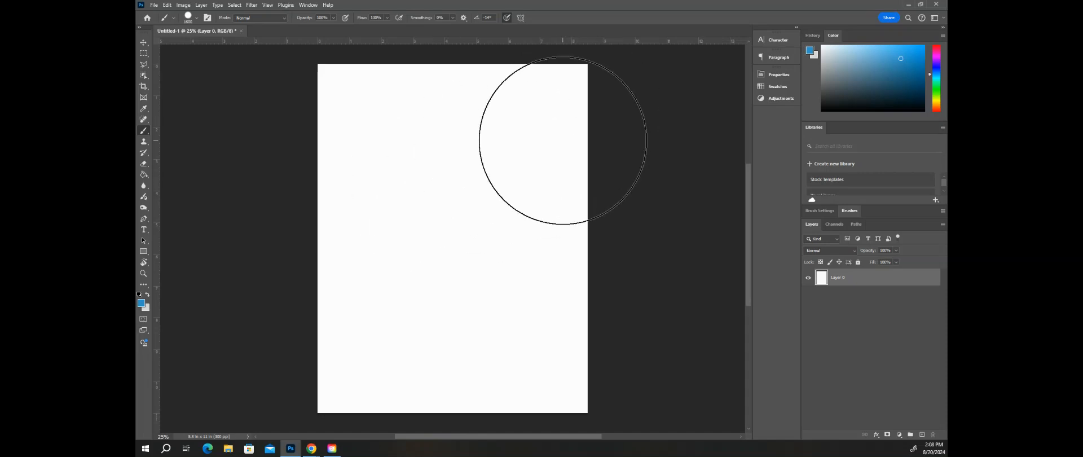
{"action": "left_click_drag", "start_coordinate": [569, 135], "coordinate": [327, 138]}
{"action": "mouse_move", "coordinate": [581, 262]}
{"action": "left_mouse_down"}
{"action": "mouse_move", "coordinate": [362, 266]}
{"action": "mouse_move", "coordinate": [290, 387]}
{"action": "mouse_move", "coordinate": [813, 406]}
{"action": "left_mouse_up"}
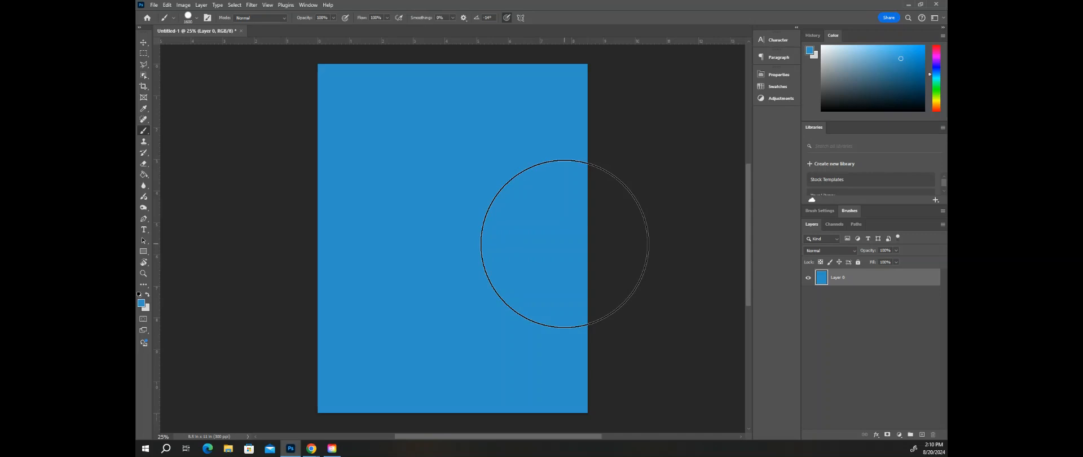
Step: Save the document to Creative Cloud under the name mp-A4
{"action": "left_click", "coordinate": [152, 5]}
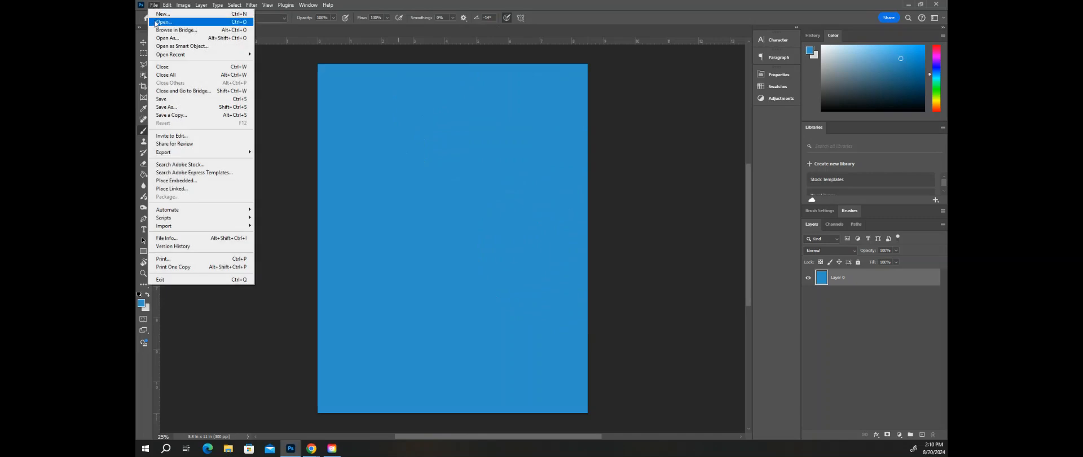
{"action": "left_click", "coordinate": [182, 107]}
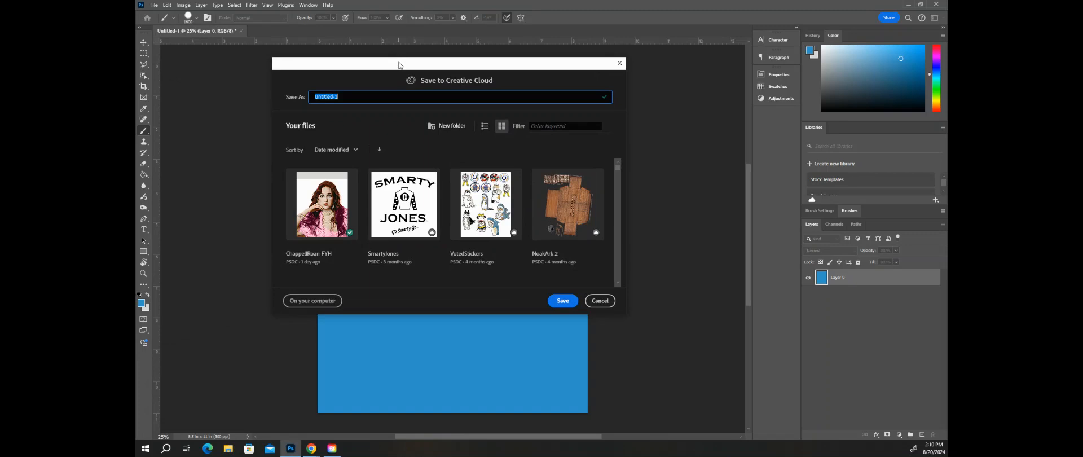
{"action": "type", "text": "mp-A4"}
{"action": "left_click", "coordinate": [561, 303]}
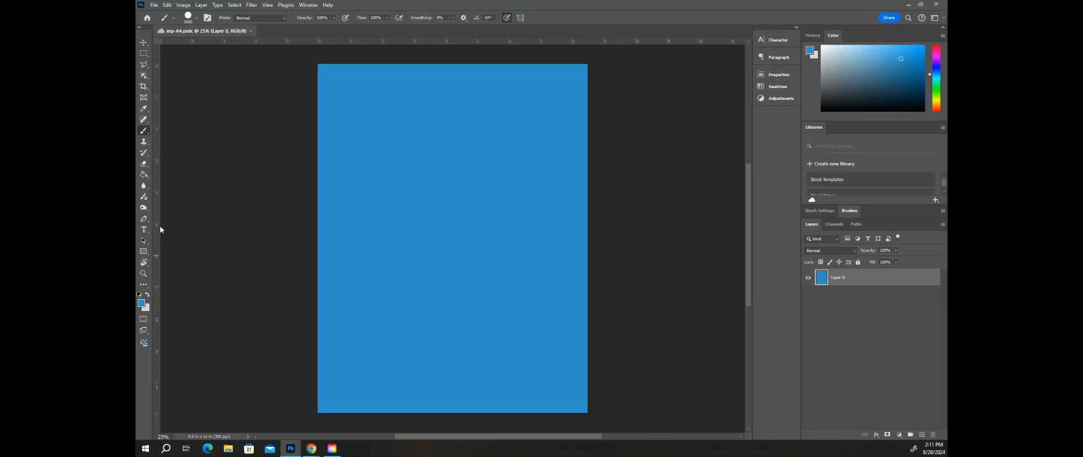
Step: Draw a nearly square rectangular marquee selection in the upper middle of the blue canvas and add a new layer
{"action": "left_click", "coordinate": [144, 54]}
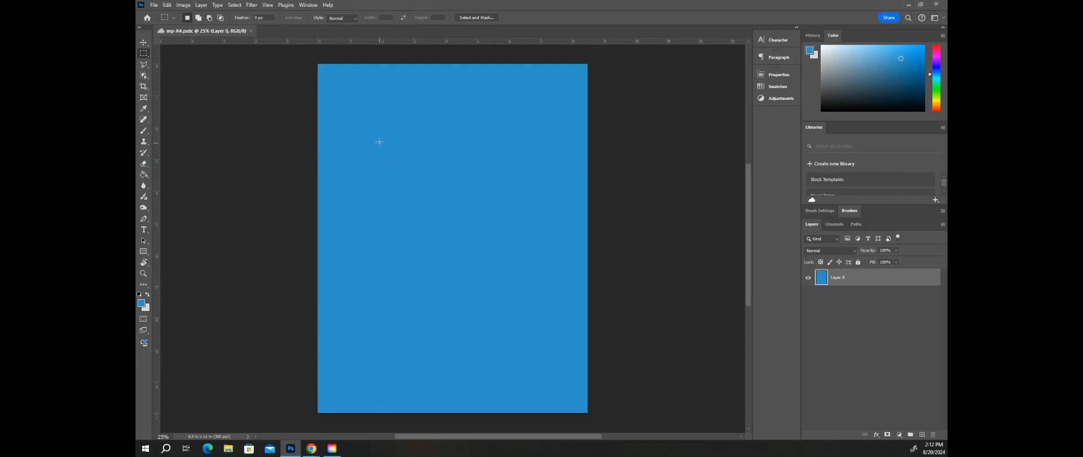
{"action": "left_click_drag", "start_coordinate": [380, 143], "coordinate": [517, 286]}
{"action": "mouse_move", "coordinate": [448, 215]}
{"action": "left_mouse_down"}
{"action": "mouse_move", "coordinate": [442, 230]}
{"action": "mouse_move", "coordinate": [457, 236]}
{"action": "mouse_move", "coordinate": [471, 202]}
{"action": "mouse_move", "coordinate": [464, 180]}
{"action": "mouse_move", "coordinate": [440, 192]}
{"action": "mouse_move", "coordinate": [442, 228]}
{"action": "mouse_move", "coordinate": [475, 233]}
{"action": "mouse_move", "coordinate": [459, 236]}
{"action": "mouse_move", "coordinate": [444, 316]}
{"action": "mouse_move", "coordinate": [491, 296]}
{"action": "mouse_move", "coordinate": [476, 211]}
{"action": "mouse_move", "coordinate": [476, 262]}
{"action": "mouse_move", "coordinate": [448, 257]}
{"action": "mouse_move", "coordinate": [445, 235]}
{"action": "mouse_move", "coordinate": [462, 263]}
{"action": "mouse_move", "coordinate": [458, 193]}
{"action": "mouse_move", "coordinate": [446, 210]}
{"action": "mouse_move", "coordinate": [455, 241]}
{"action": "mouse_move", "coordinate": [452, 214]}
{"action": "left_mouse_up"}
{"action": "left_click", "coordinate": [922, 435]}
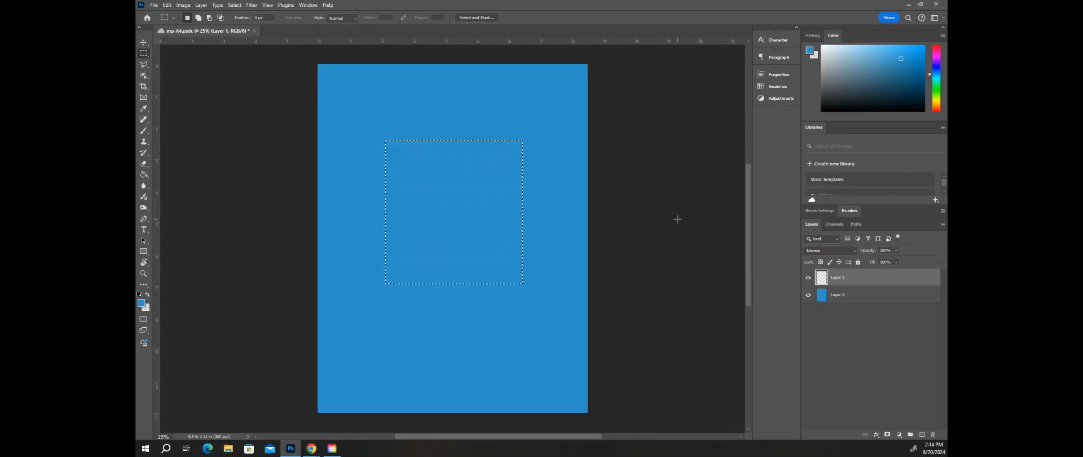
Step: Fill the square selection on the new layer with bright yellow using the Paint Bucket tool, and deselect
{"action": "left_click", "coordinate": [936, 100]}
{"action": "left_click_drag", "start_coordinate": [891, 48], "coordinate": [900, 48]}
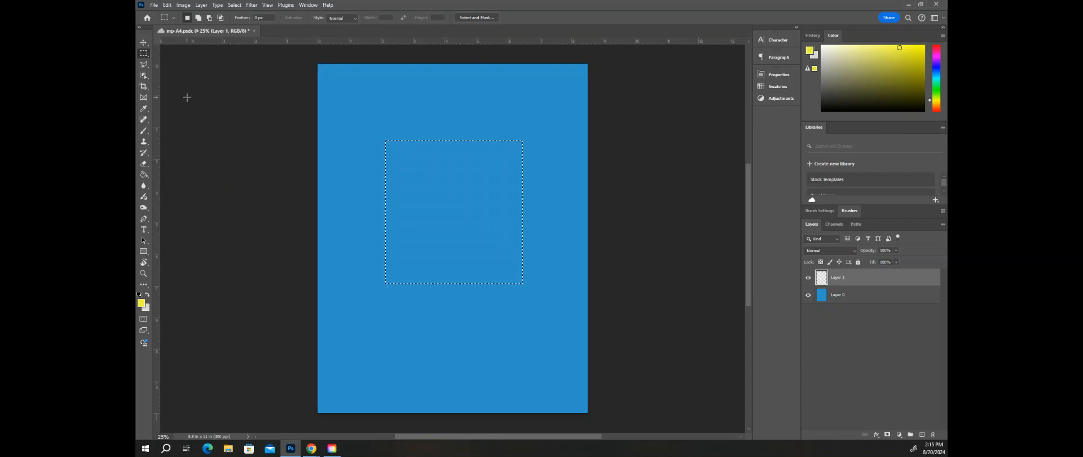
{"action": "key", "text": "g"}
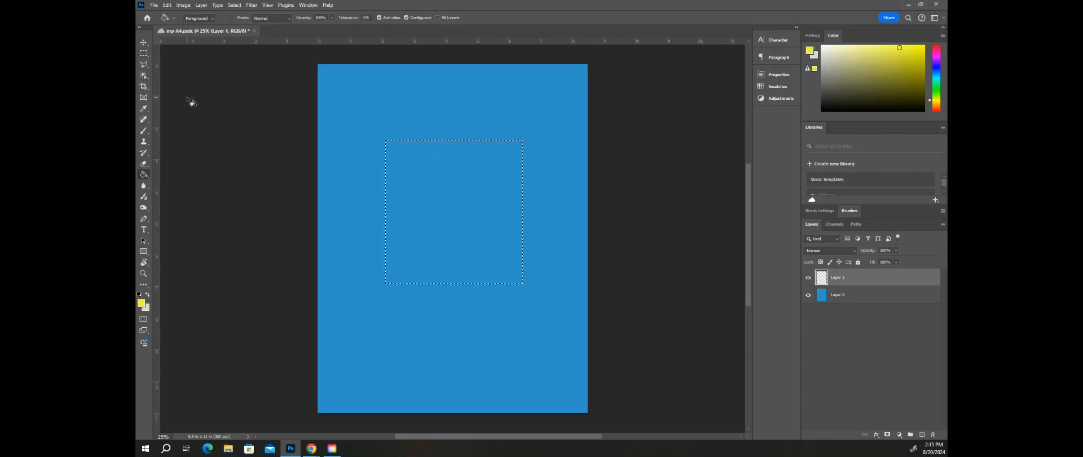
{"action": "right_click", "coordinate": [143, 176]}
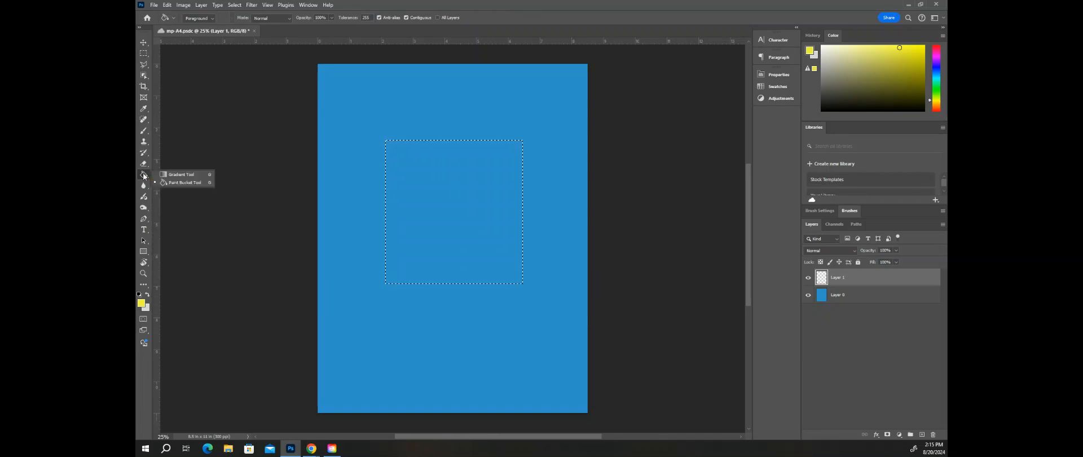
{"action": "left_click", "coordinate": [181, 184]}
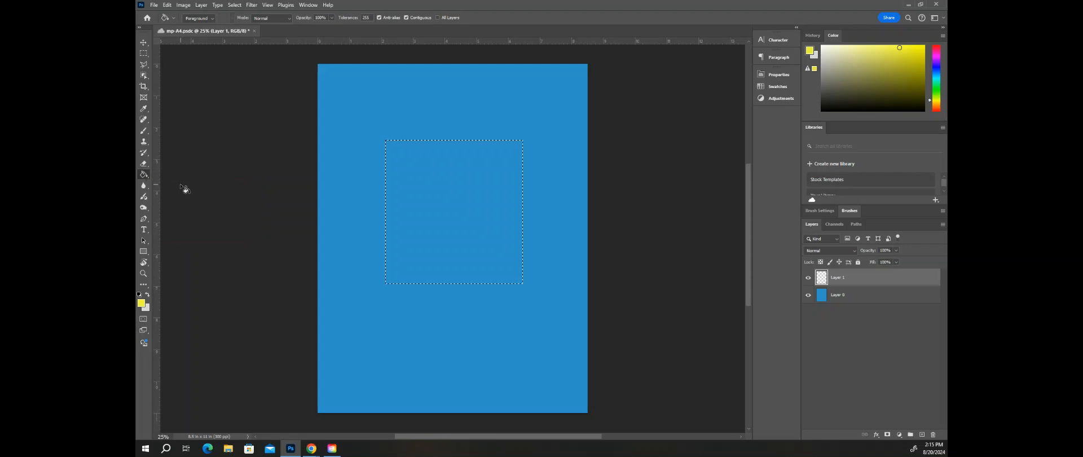
{"action": "left_click", "coordinate": [448, 223]}
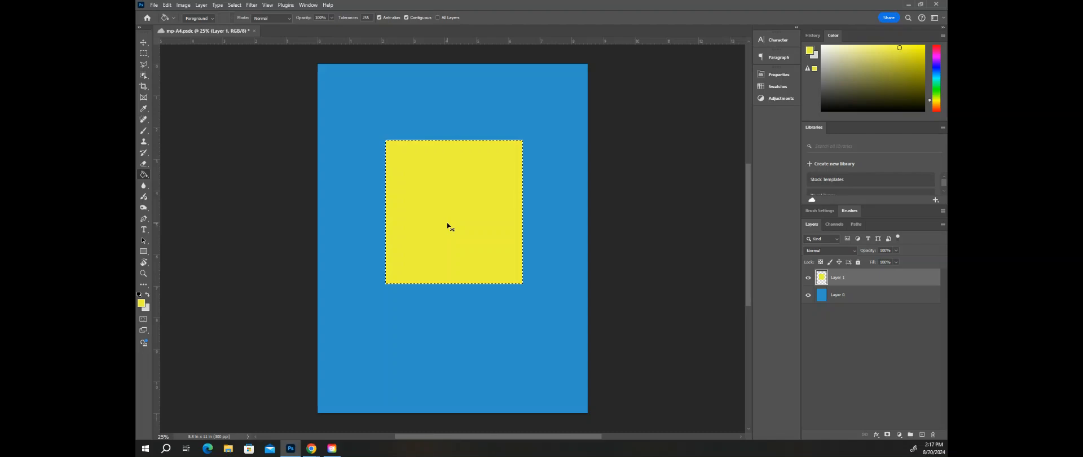
{"action": "key", "text": "ctrl+d"}
Step: Activate the Brush tool and set the foreground color to white
{"action": "left_click", "coordinate": [144, 54]}
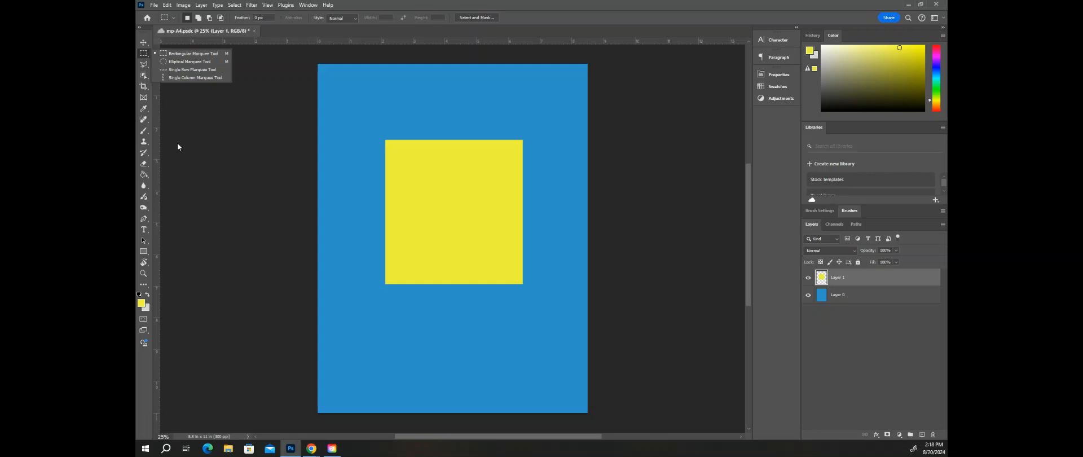
{"action": "left_click", "coordinate": [144, 134]}
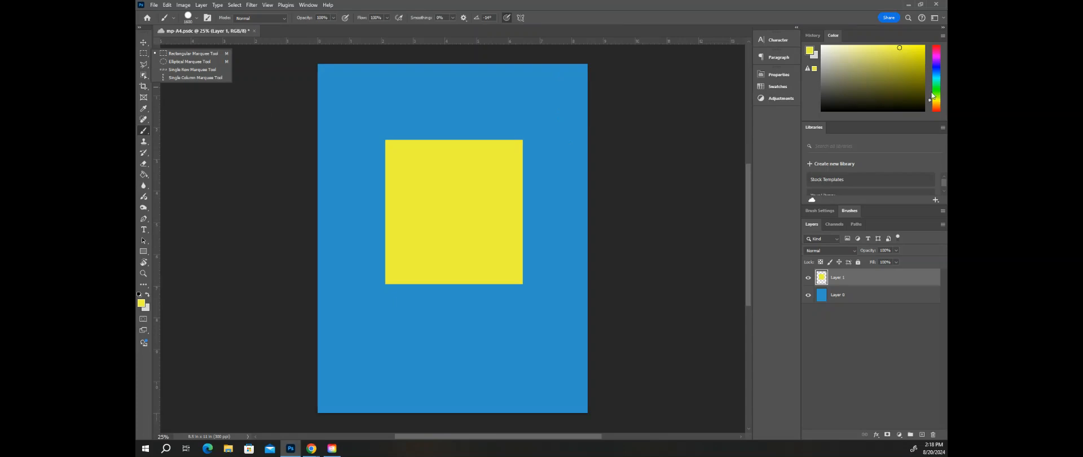
{"action": "left_click", "coordinate": [822, 46]}
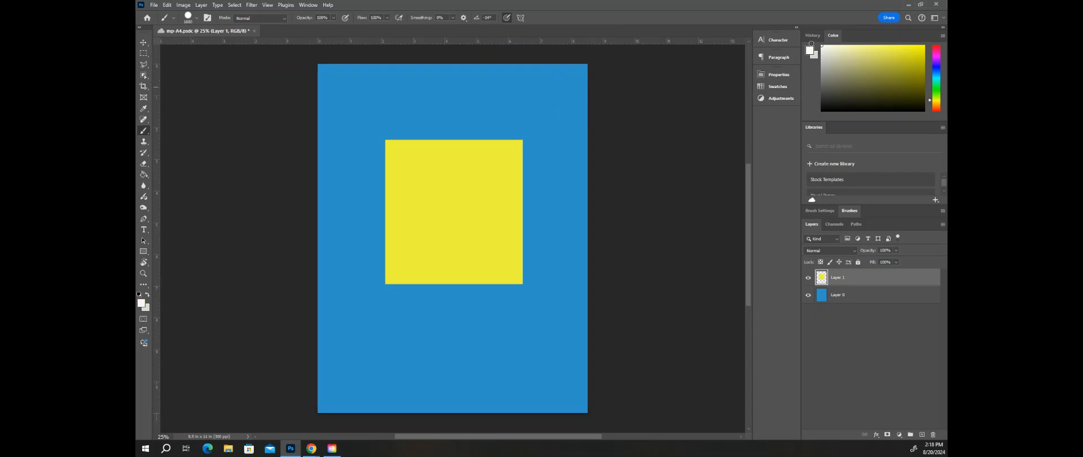
{"action": "mouse_move", "coordinate": [811, 43]}
{"action": "left_mouse_down"}
{"action": "mouse_move", "coordinate": [799, 31]}
{"action": "mouse_move", "coordinate": [844, 60]}
{"action": "mouse_move", "coordinate": [847, 49]}
{"action": "mouse_move", "coordinate": [806, 21]}
{"action": "mouse_move", "coordinate": [844, 60]}
{"action": "mouse_move", "coordinate": [803, 33]}
{"action": "left_mouse_up"}
Step: Set the brush hardness to 0% and stamp a soft white dab below the yellow square
{"action": "left_click", "coordinate": [189, 17]}
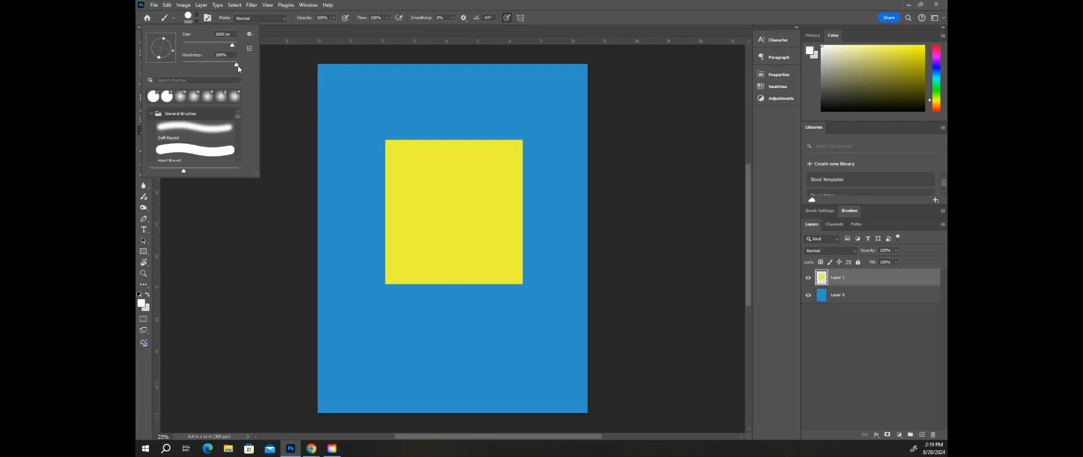
{"action": "left_click_drag", "start_coordinate": [239, 65], "coordinate": [183, 65]}
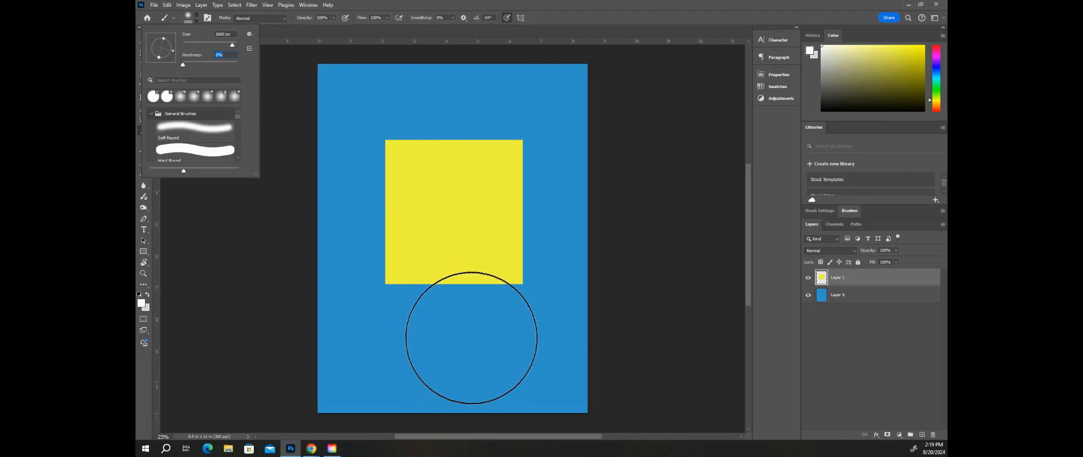
{"action": "left_click", "coordinate": [475, 329]}
{"action": "left_click", "coordinate": [476, 329]}
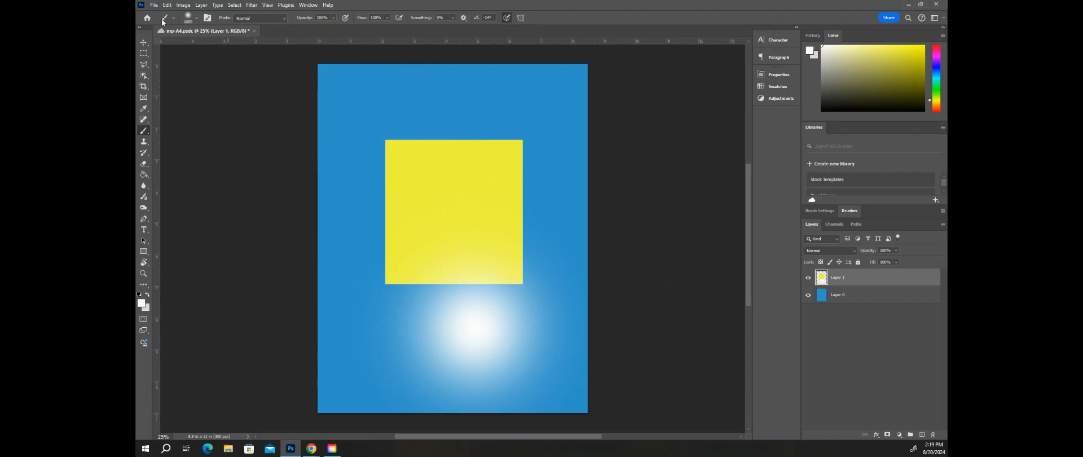
Step: Stamp a hard-edged white circle over the yellow square at 100% brush hardness, and undo both test dabs
{"action": "left_click", "coordinate": [188, 19]}
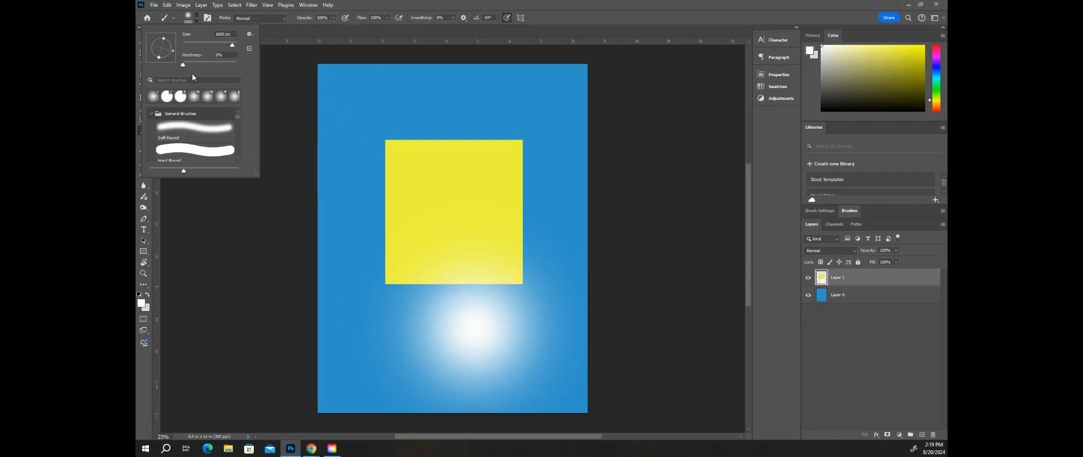
{"action": "left_click_drag", "start_coordinate": [183, 66], "coordinate": [237, 64]}
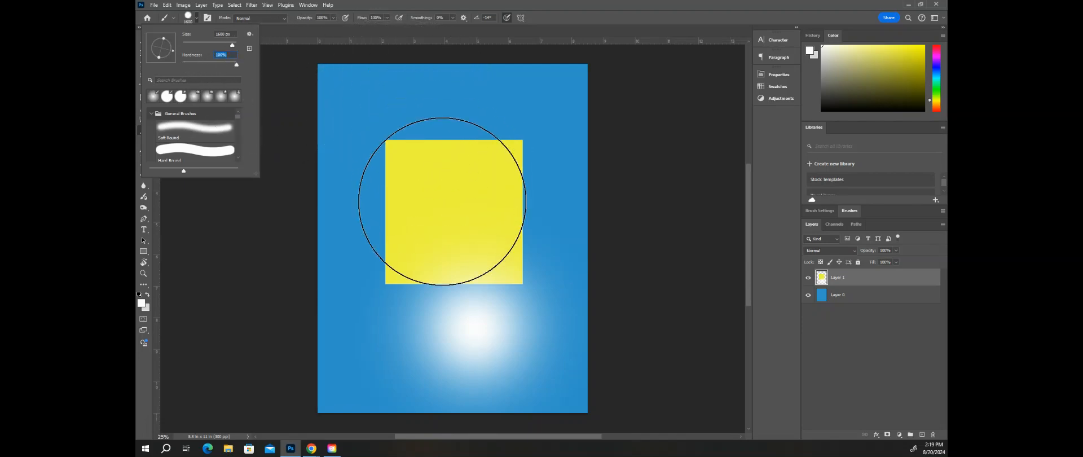
{"action": "left_click", "coordinate": [413, 167]}
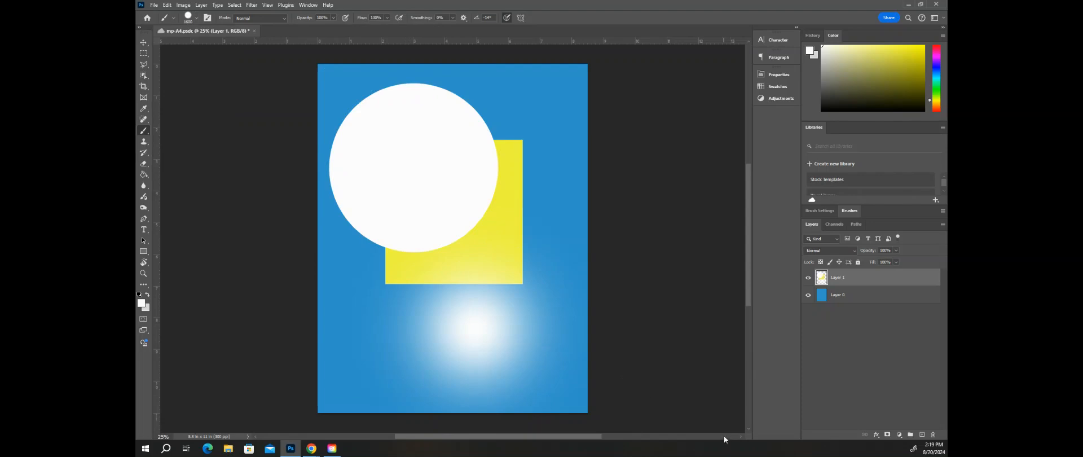
{"action": "key", "text": "ctrl+z"}
{"action": "key", "text": "ctrl+z"}
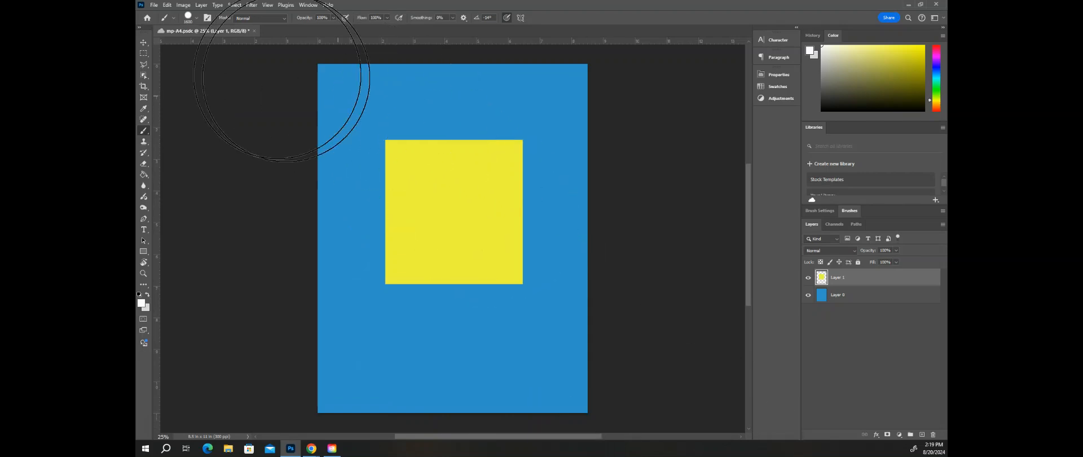
Step: Shrink the hard round brush to 400 px
{"action": "left_click", "coordinate": [190, 18]}
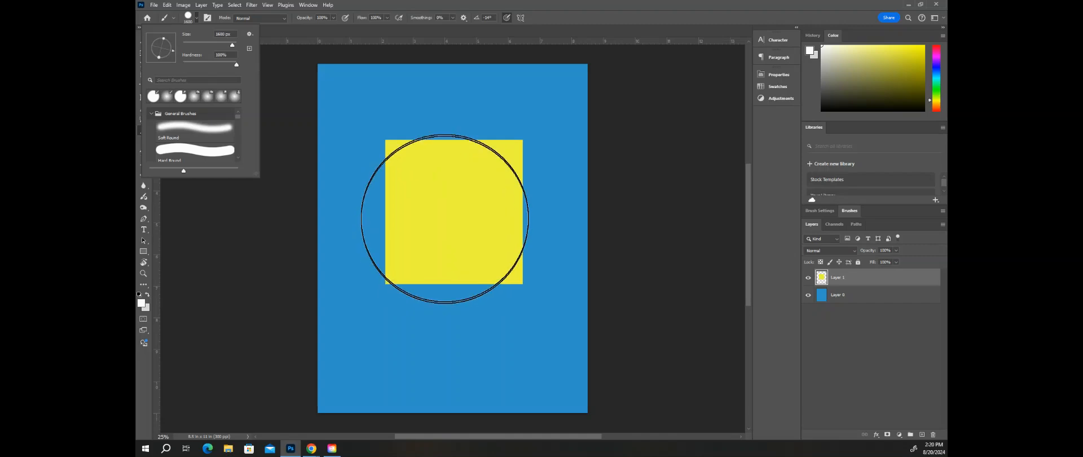
{"action": "left_click", "coordinate": [198, 20]}
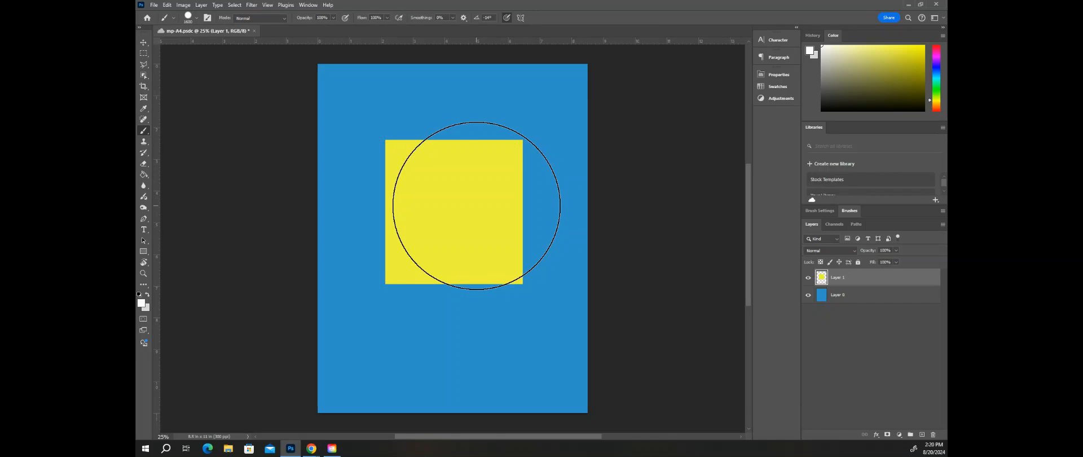
{"action": "key", "text": "bracketleft"}
{"action": "key", "text": "bracketleft"}
{"action": "key", "text": "bracketleft"}
{"action": "key", "text": "bracketleft"}
{"action": "key", "text": "bracketleft"}
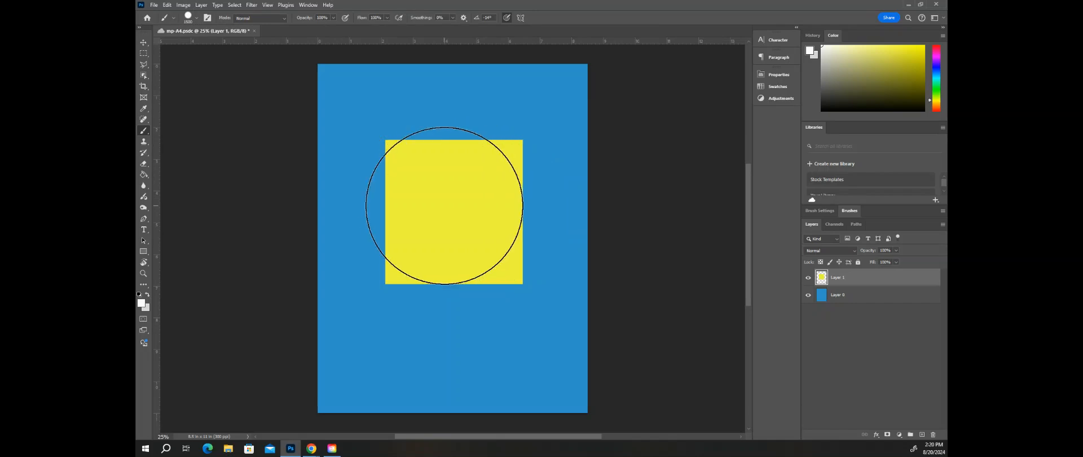
{"action": "key", "text": "bracketleft"}
{"action": "key", "text": "bracketleft"}
{"action": "key", "text": "bracketleft"}
{"action": "key", "text": "bracketleft"}
{"action": "key", "text": "bracketleft"}
{"action": "key", "text": "bracketleft"}
{"action": "key", "text": "bracketleft"}
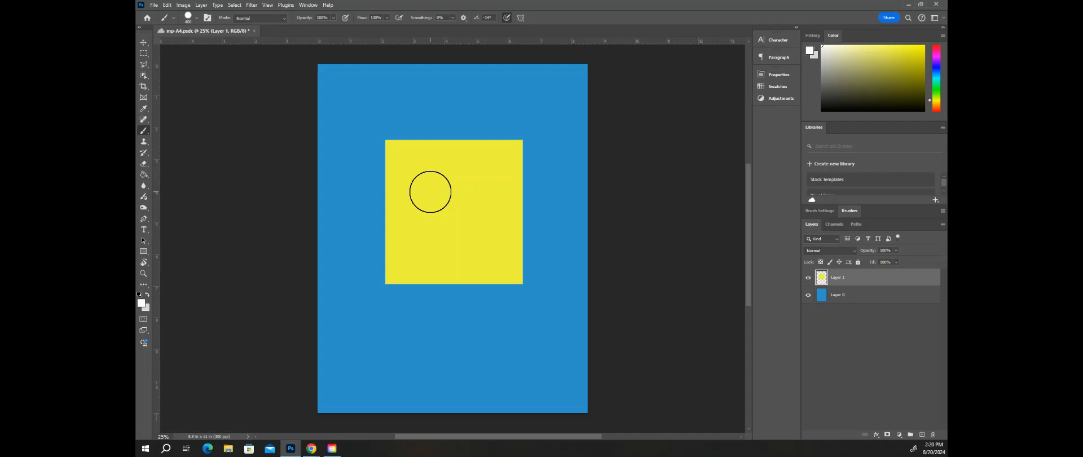
Step: Stamp two white circles side by side in the upper half of the yellow square as eyes, saving the document in between
{"action": "left_click", "coordinate": [430, 192]}
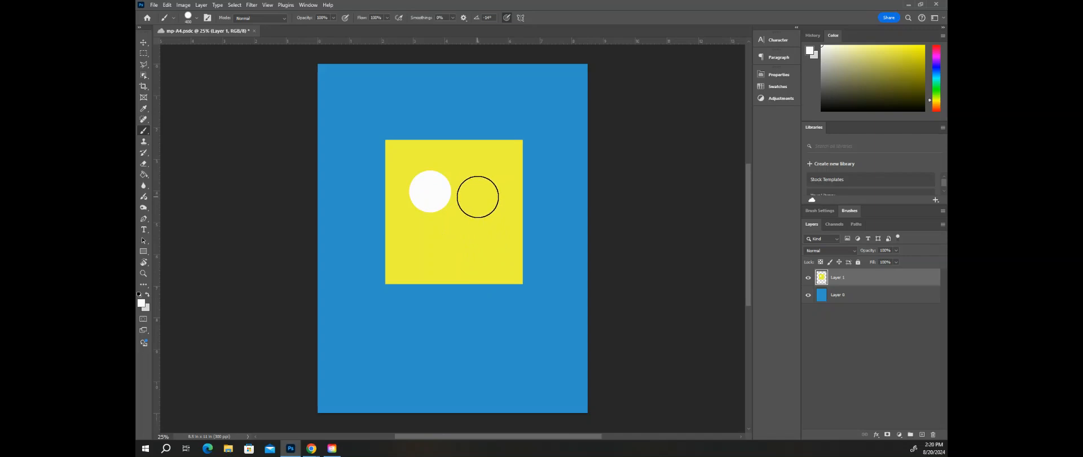
{"action": "key", "text": "ctrl+s"}
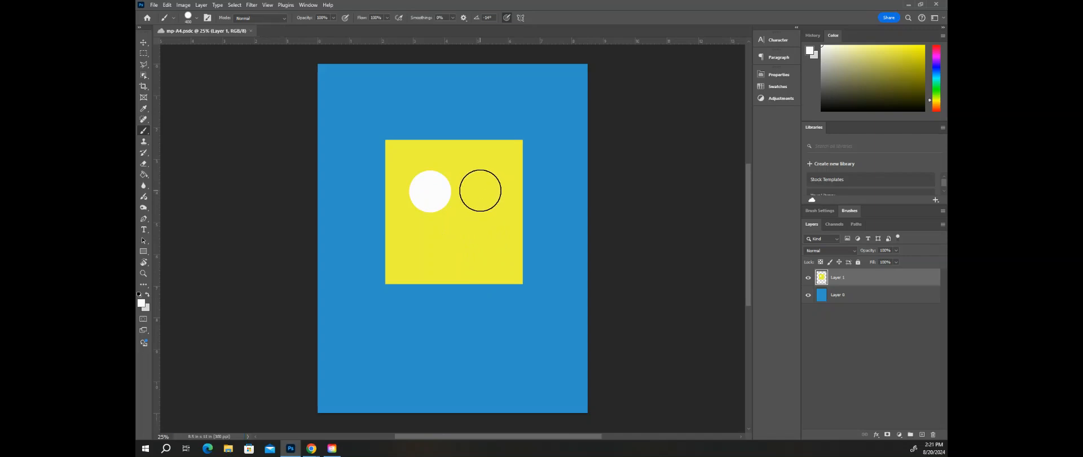
{"action": "left_click", "coordinate": [480, 190]}
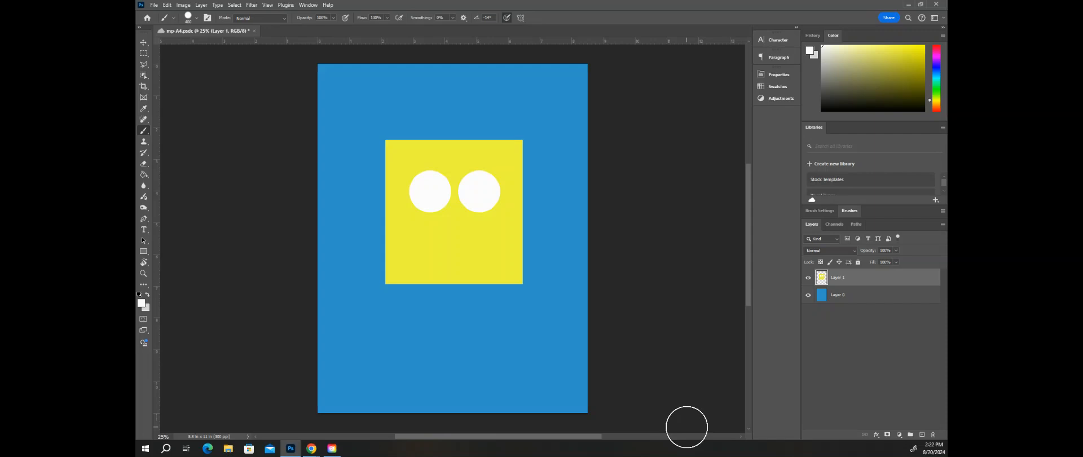
Step: Set the foreground color to a dark teal
{"action": "scroll", "coordinate": [687, 427], "scroll_direction": "up", "scroll_amount": 1}
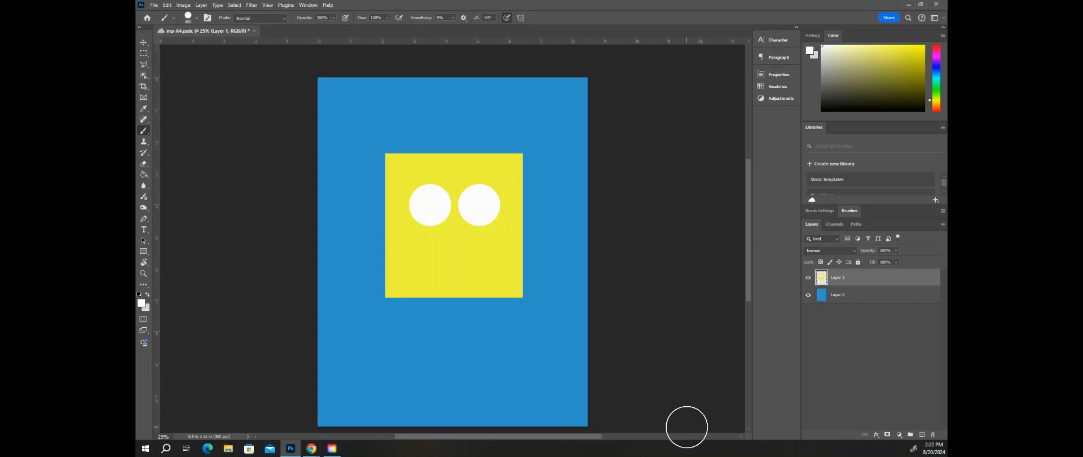
{"action": "left_click", "coordinate": [939, 79]}
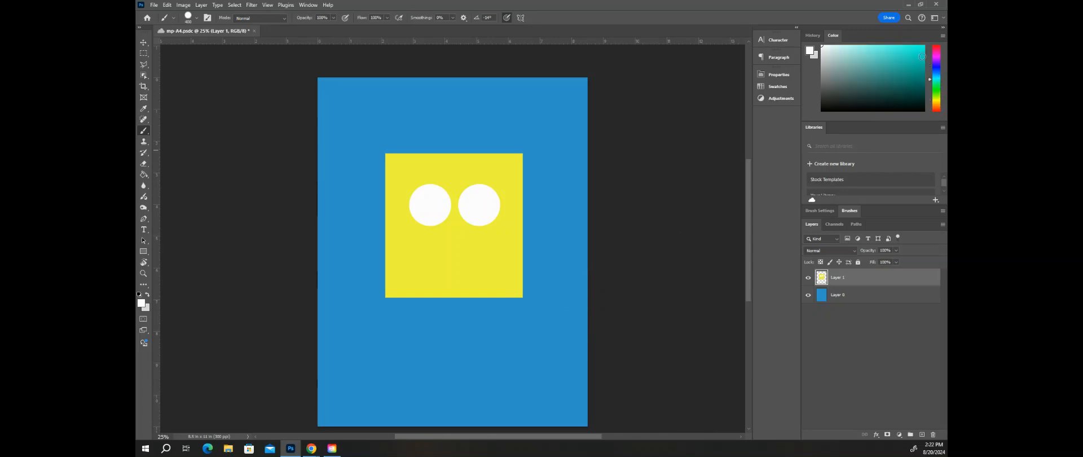
{"action": "left_click", "coordinate": [917, 54]}
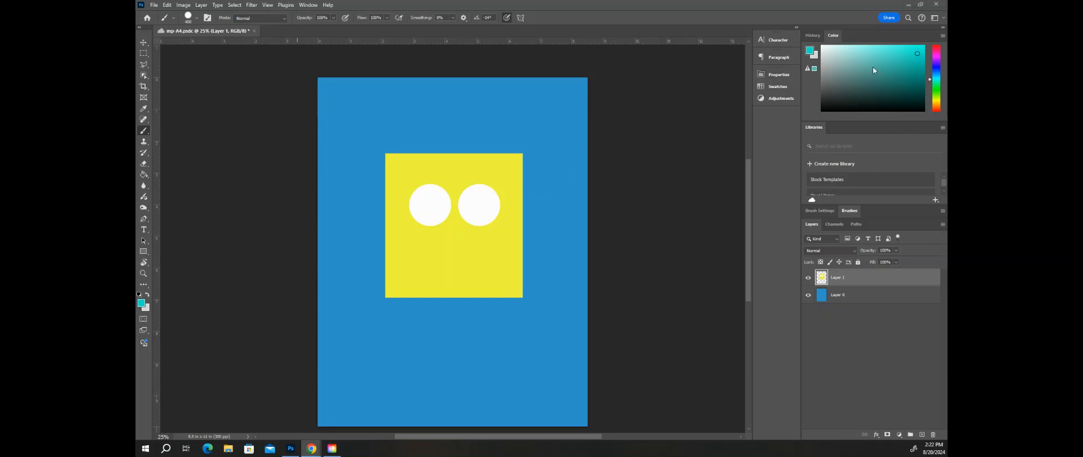
{"action": "left_click", "coordinate": [933, 75]}
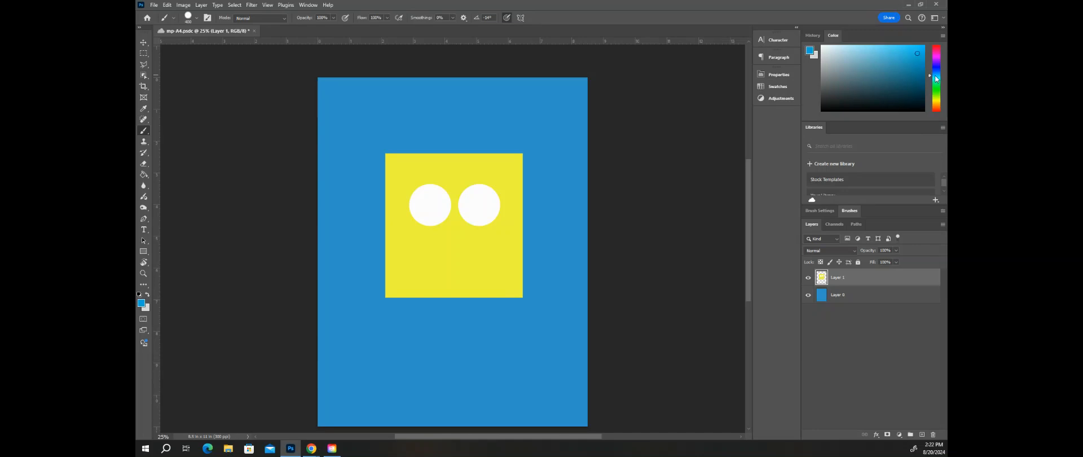
{"action": "left_click", "coordinate": [936, 78]}
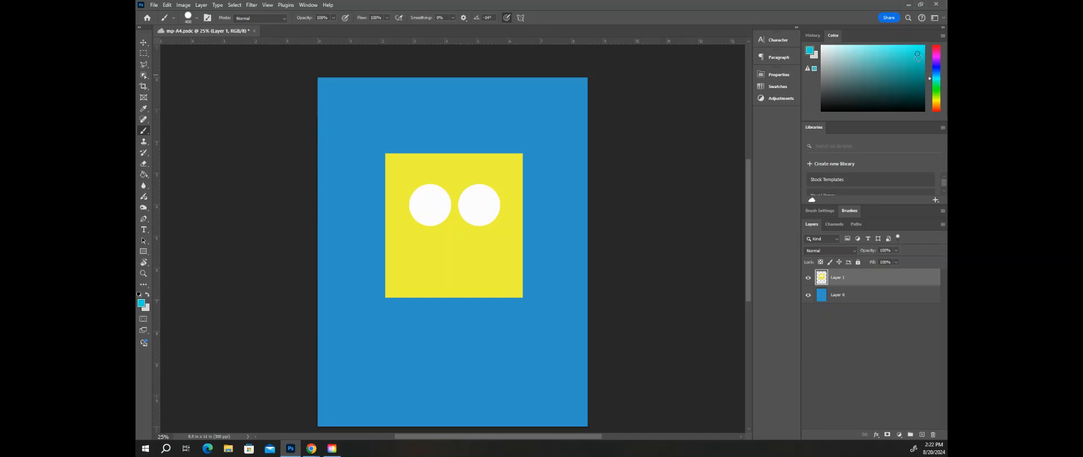
{"action": "left_click", "coordinate": [919, 65]}
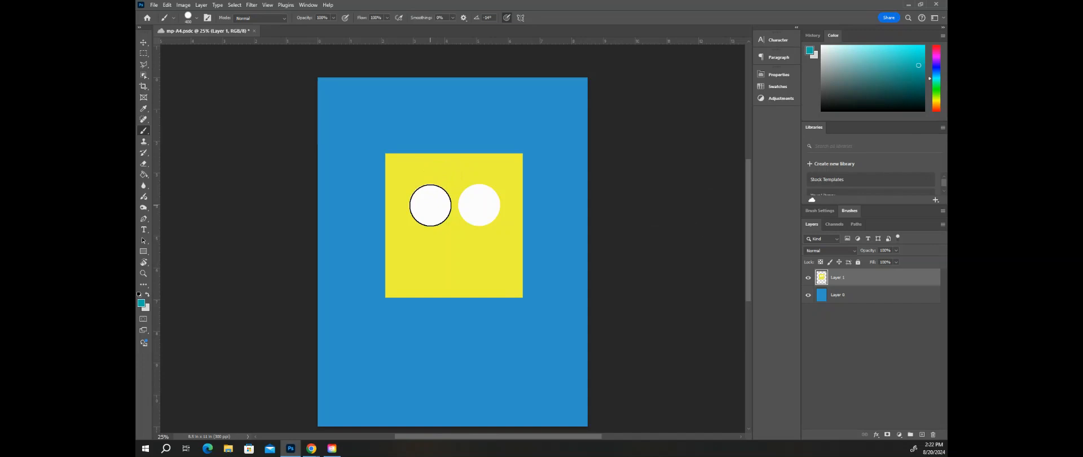
Step: Reduce the brush to 200 px and stamp a teal iris in the center of each white eye
{"action": "key", "text": "bracketleft"}
{"action": "key", "text": "bracketleft"}
{"action": "key", "text": "bracketleft"}
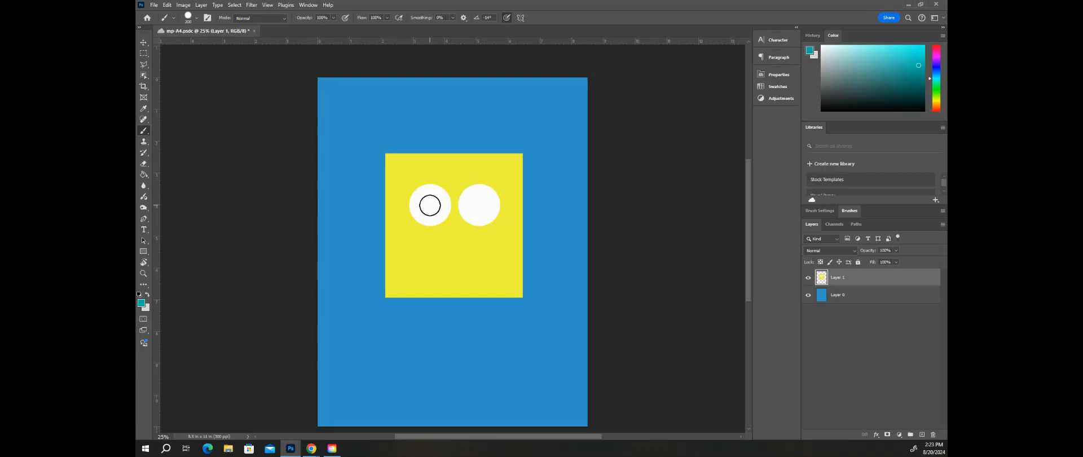
{"action": "left_click", "coordinate": [430, 205]}
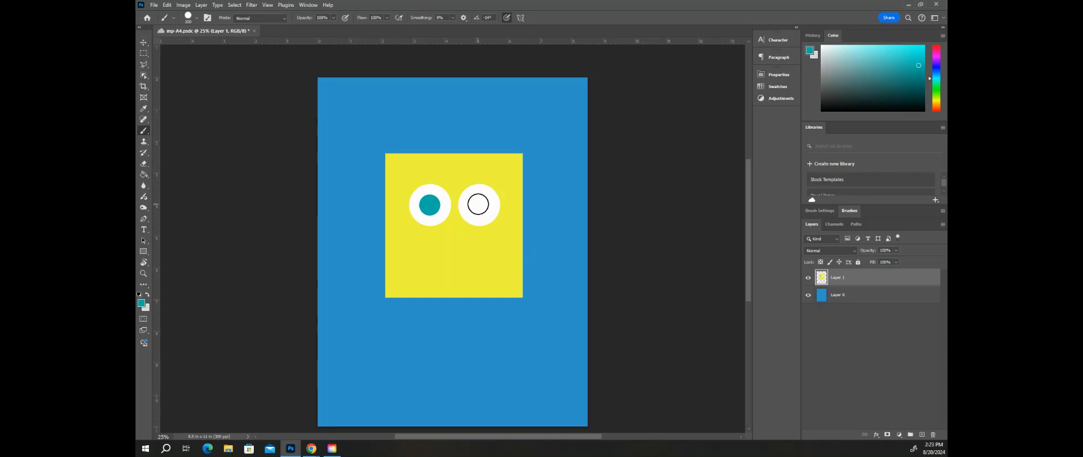
{"action": "left_click", "coordinate": [478, 204]}
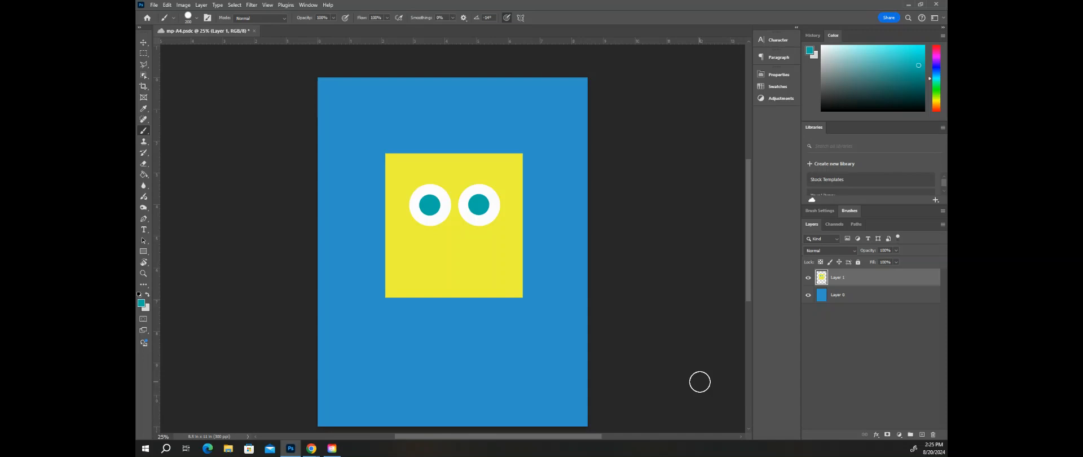
Step: Set the foreground color to black
{"action": "key", "text": "ctrl+plus"}
{"action": "key", "text": "ctrl+plus"}
{"action": "key", "text": "ctrl+plus"}
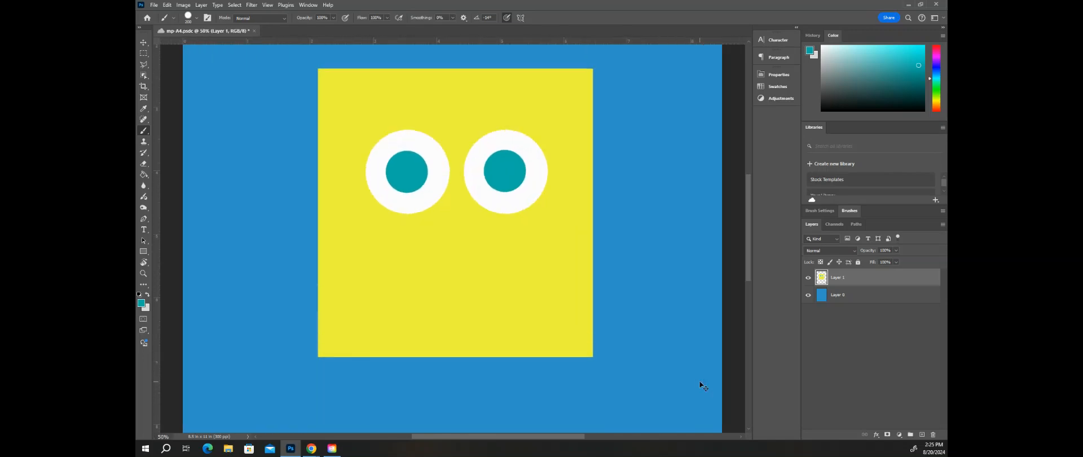
{"action": "key", "text": "ctrl+plus"}
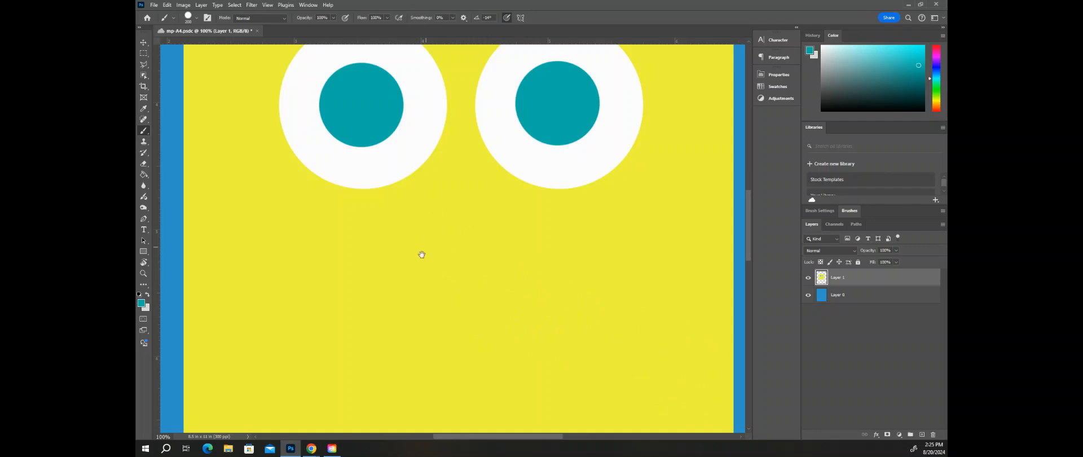
{"action": "mouse_move", "coordinate": [458, 169]}
{"action": "left_mouse_down"}
{"action": "mouse_move", "coordinate": [445, 220]}
{"action": "mouse_move", "coordinate": [496, 333]}
{"action": "mouse_move", "coordinate": [454, 284]}
{"action": "mouse_move", "coordinate": [424, 337]}
{"action": "mouse_move", "coordinate": [431, 315]}
{"action": "mouse_move", "coordinate": [450, 305]}
{"action": "left_mouse_up"}
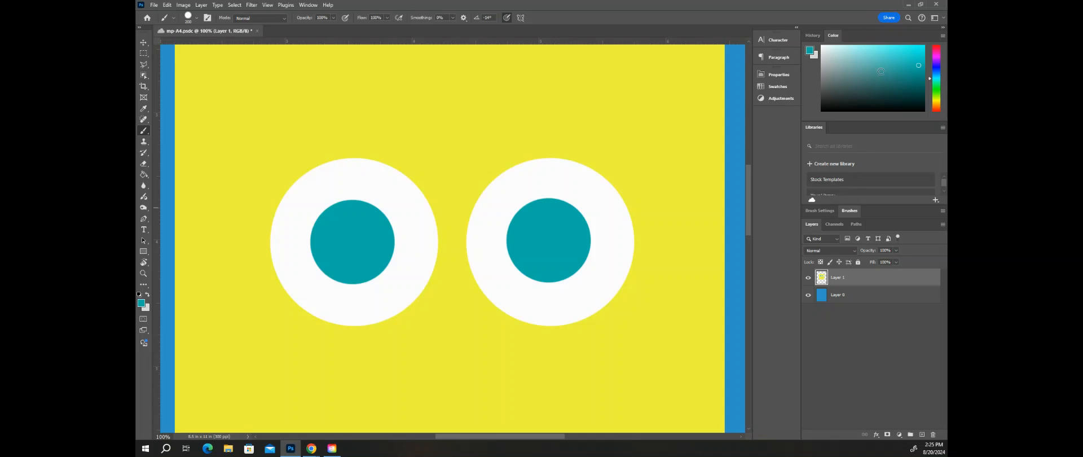
{"action": "left_click_drag", "start_coordinate": [859, 92], "coordinate": [821, 110]}
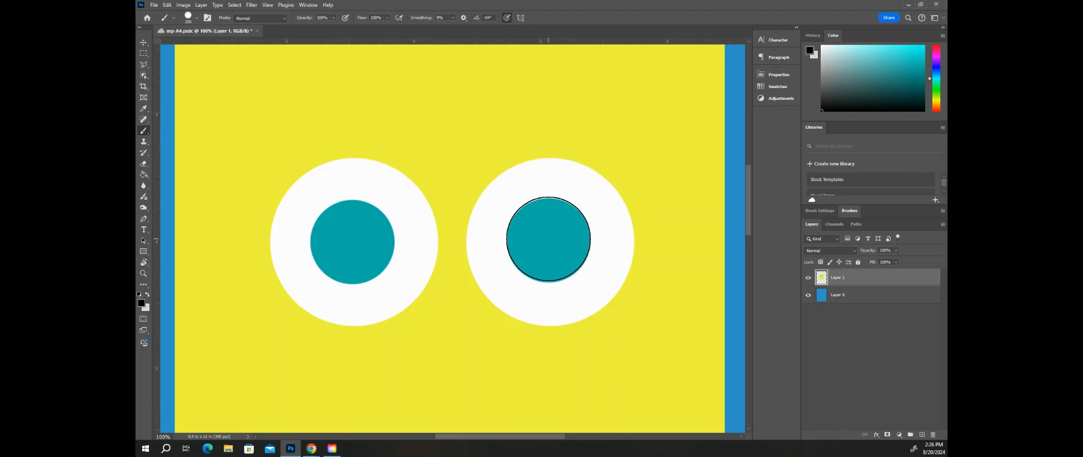
Step: Reduce the brush to 100 px and stamp a black pupil in the center of each teal iris
{"action": "key", "text": "bracketleft"}
{"action": "key", "text": "bracketleft"}
{"action": "key", "text": "bracketleft"}
{"action": "key", "text": "bracketleft"}
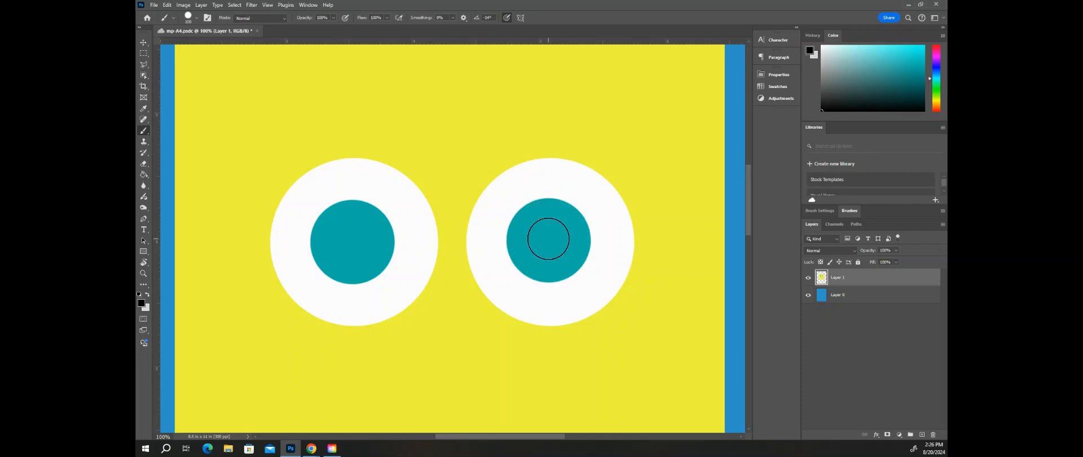
{"action": "left_click", "coordinate": [351, 242]}
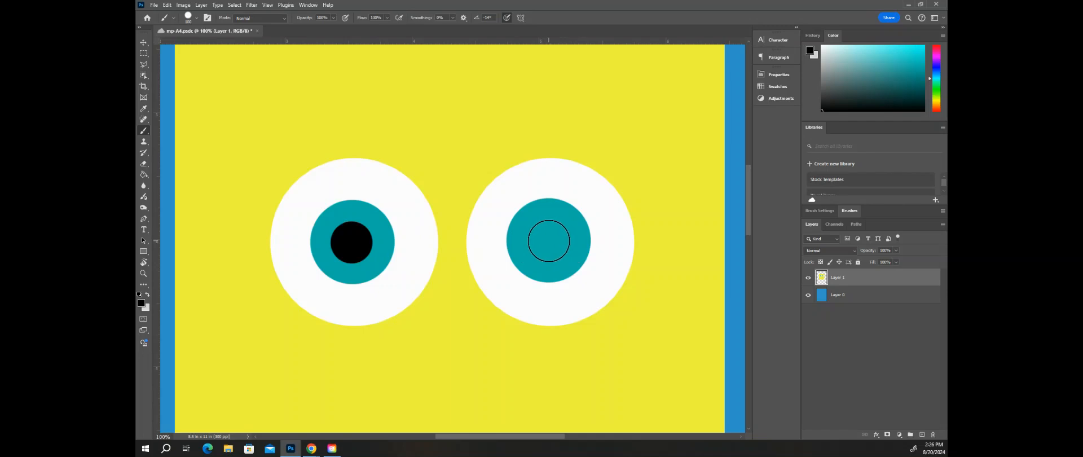
{"action": "left_click", "coordinate": [548, 241]}
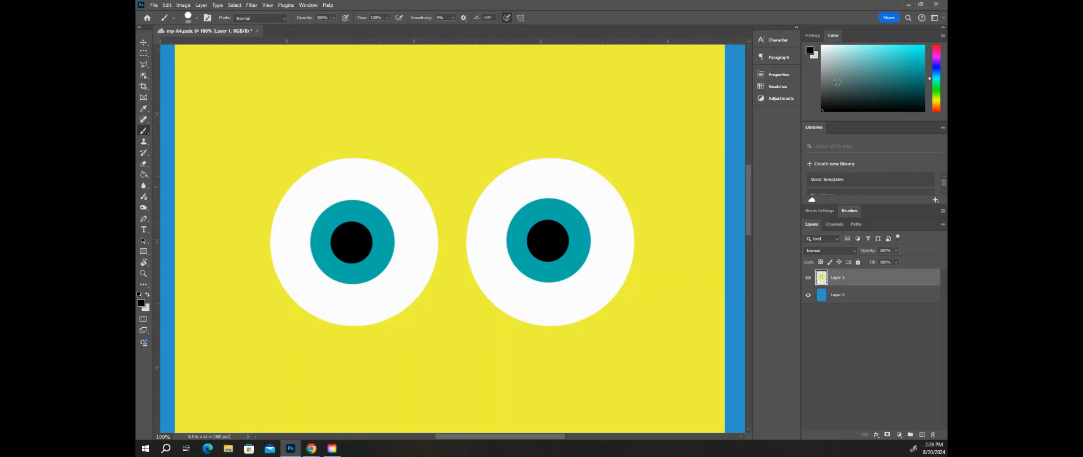
Step: Set the foreground color to white and lower the brush opacity to about 25%
{"action": "left_click", "coordinate": [832, 61]}
{"action": "left_click_drag", "start_coordinate": [832, 62], "coordinate": [822, 36]}
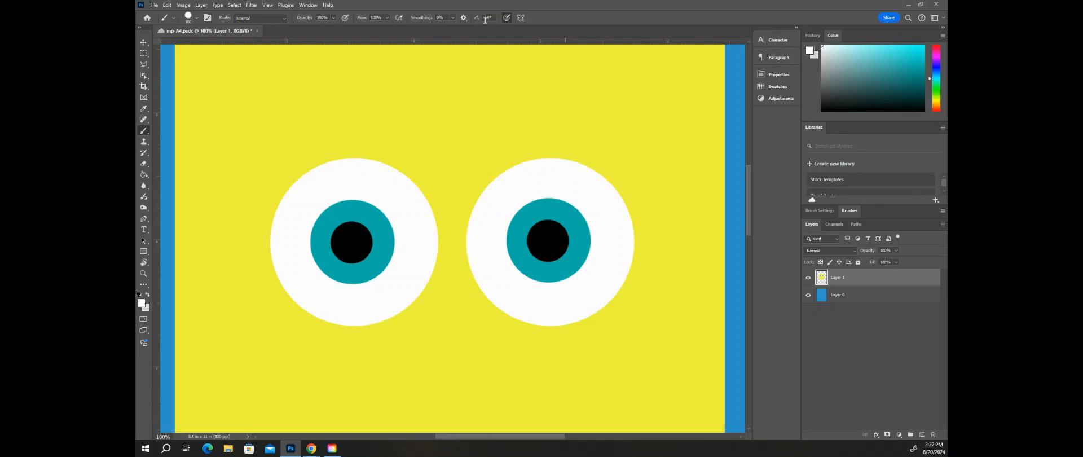
{"action": "left_click", "coordinate": [333, 18]}
{"action": "left_click_drag", "start_coordinate": [313, 31], "coordinate": [306, 30]}
{"action": "left_click", "coordinate": [342, 9]}
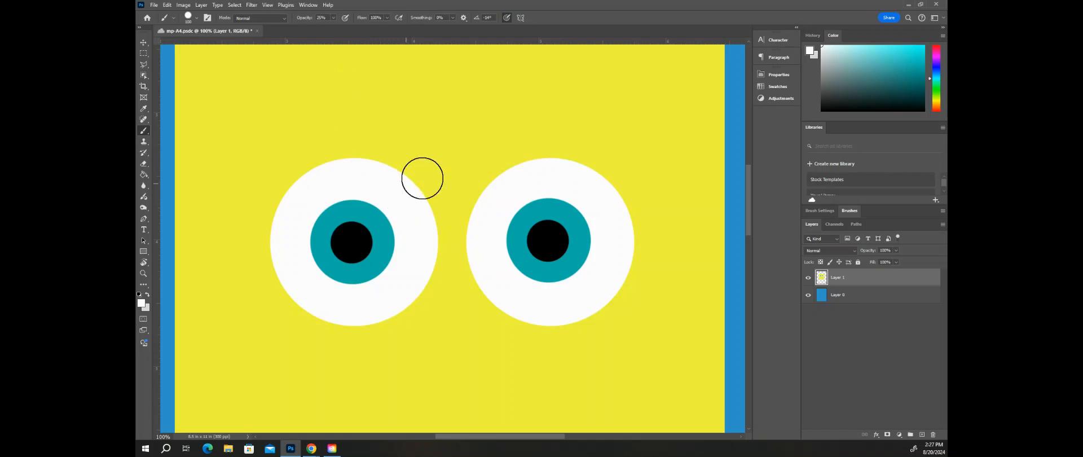
Step: Shrink the brush to 50 px and stamp two translucent highlights on each eye, at the iris's upper left and the pupil's lower right
{"action": "key", "text": "bracketleft"}
{"action": "key", "text": "bracketleft"}
{"action": "key", "text": "bracketleft"}
{"action": "key", "text": "bracketleft"}
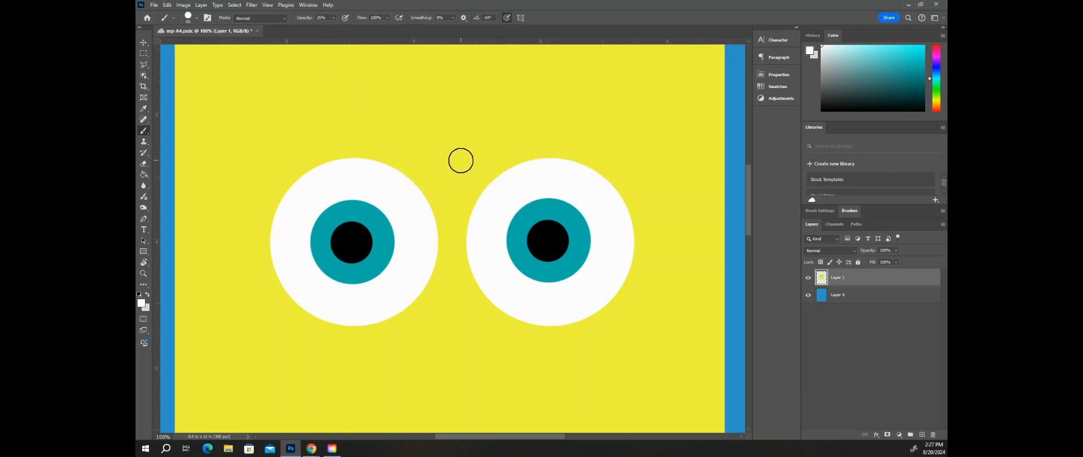
{"action": "key", "text": "bracketleft"}
{"action": "left_click", "coordinate": [329, 220]}
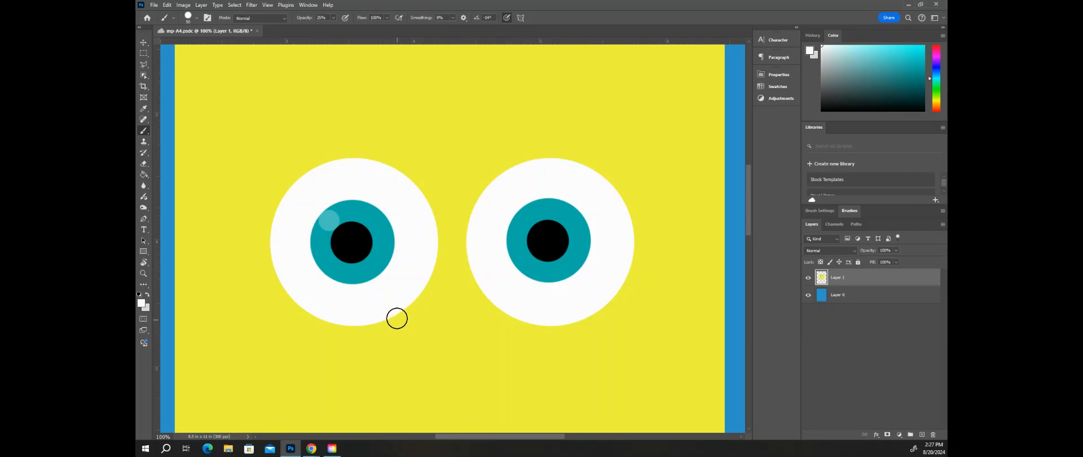
{"action": "left_click", "coordinate": [368, 259]}
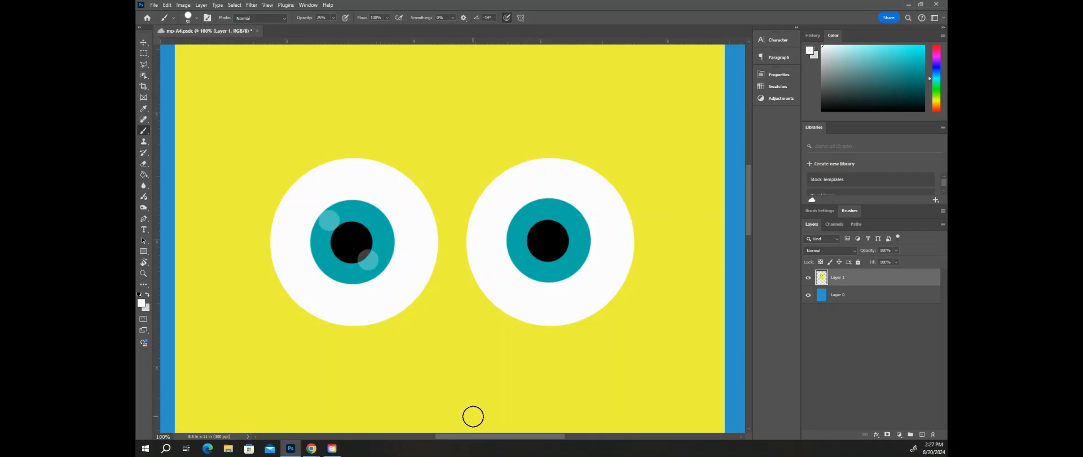
{"action": "left_click", "coordinate": [527, 217]}
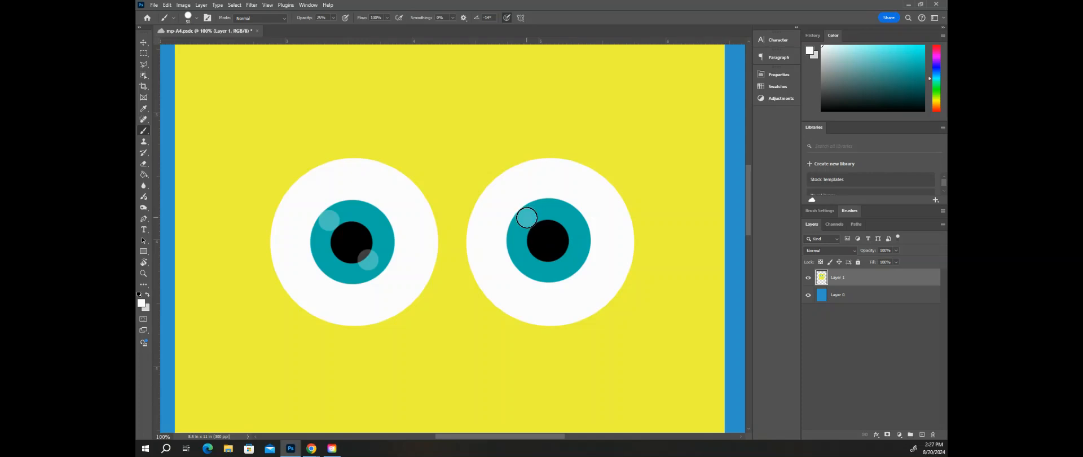
{"action": "left_click", "coordinate": [563, 256]}
{"action": "left_click", "coordinate": [564, 256]}
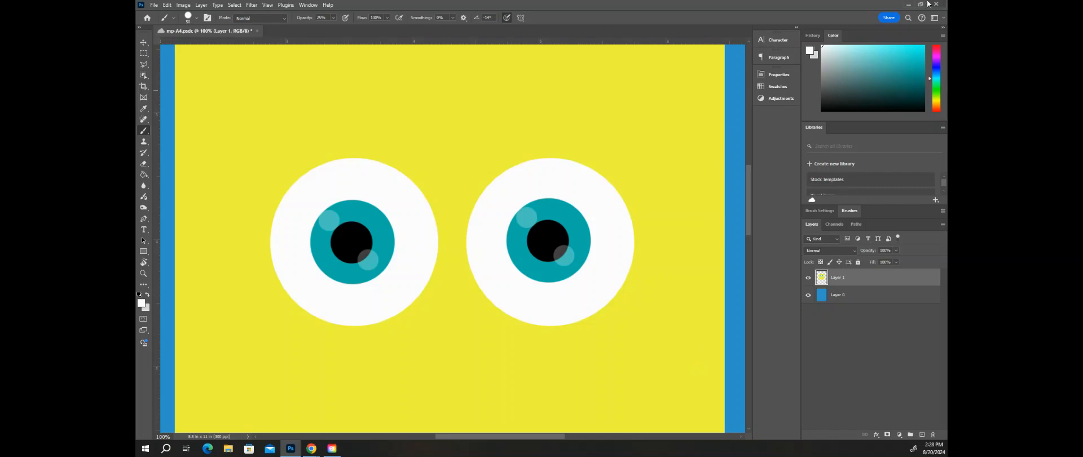
Step: Close Creative Cloud Desktop, switch to Chrome to examine the SpongeBob reference image, and return to Photoshop
{"action": "left_click", "coordinate": [908, 4]}
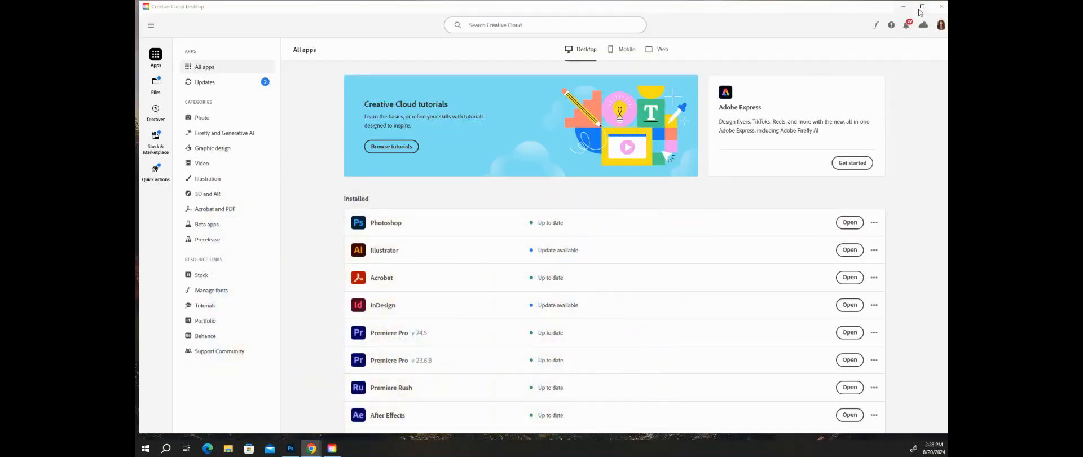
{"action": "left_click", "coordinate": [941, 6]}
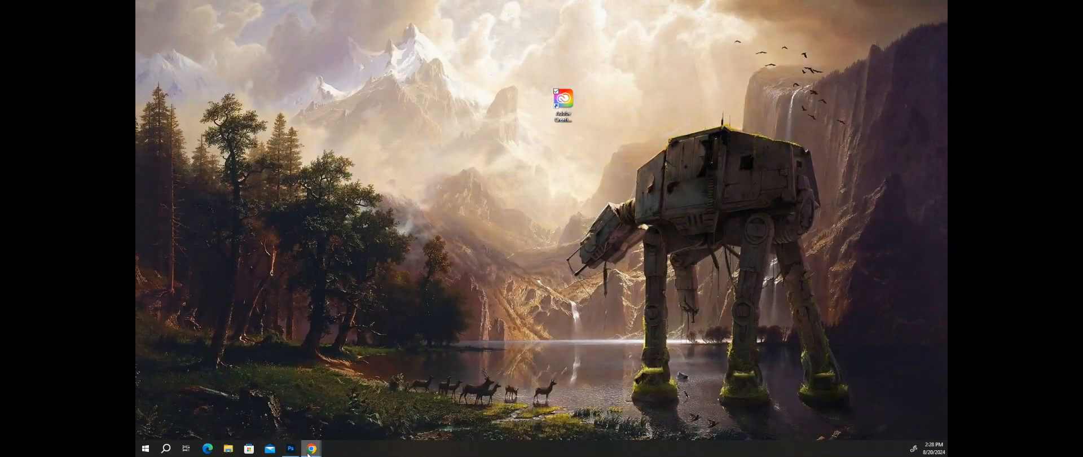
{"action": "mouse_move", "coordinate": [312, 448]}
{"action": "left_click", "coordinate": [364, 423]}
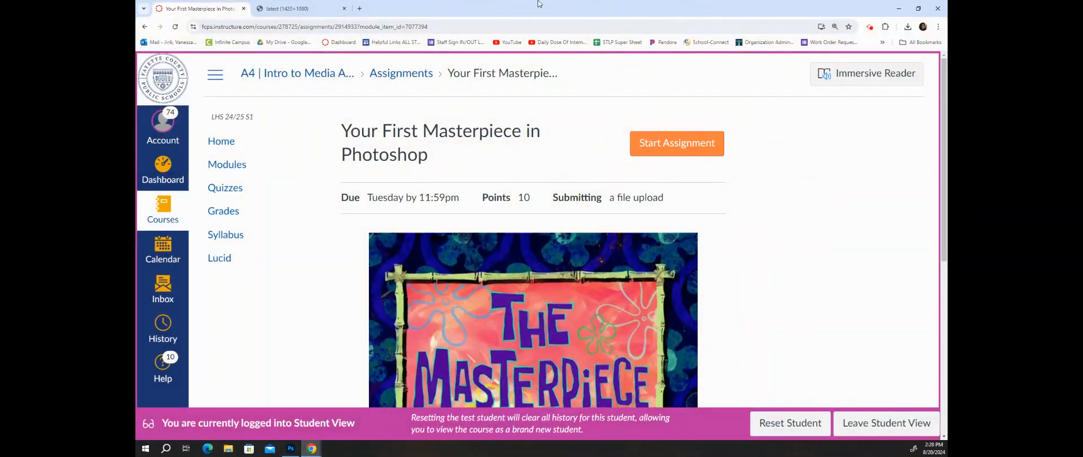
{"action": "left_click", "coordinate": [311, 10]}
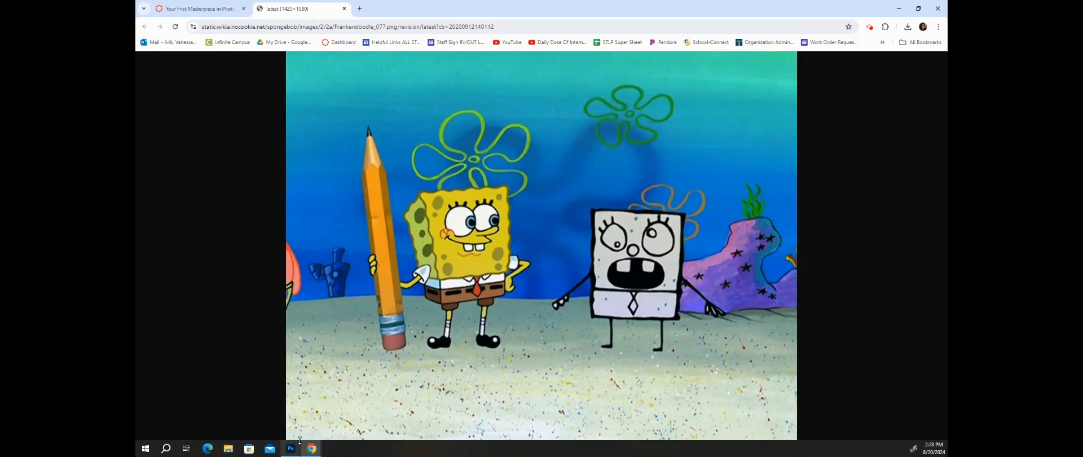
{"action": "left_click", "coordinate": [291, 449]}
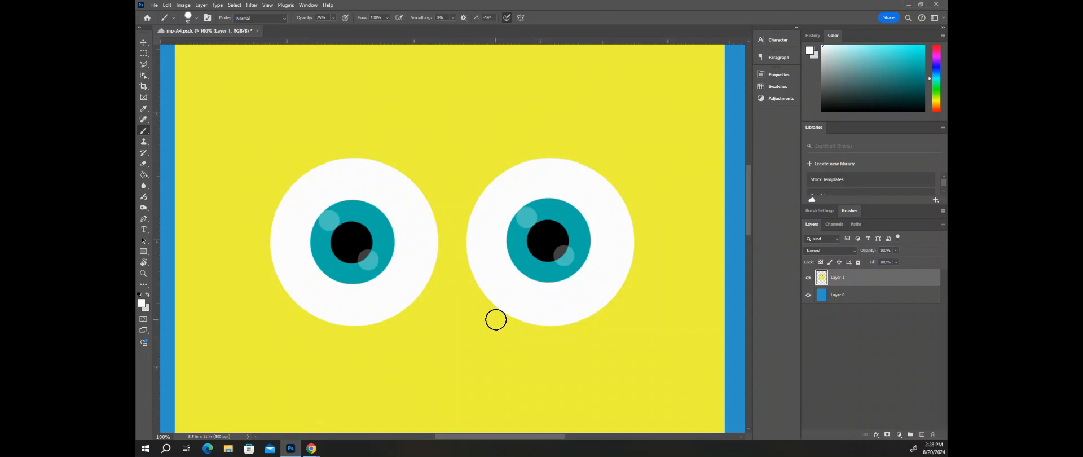
Step: Sample the square's yellow as the foreground color and activate the Brush tool
{"action": "key", "text": "ctrl+minus"}
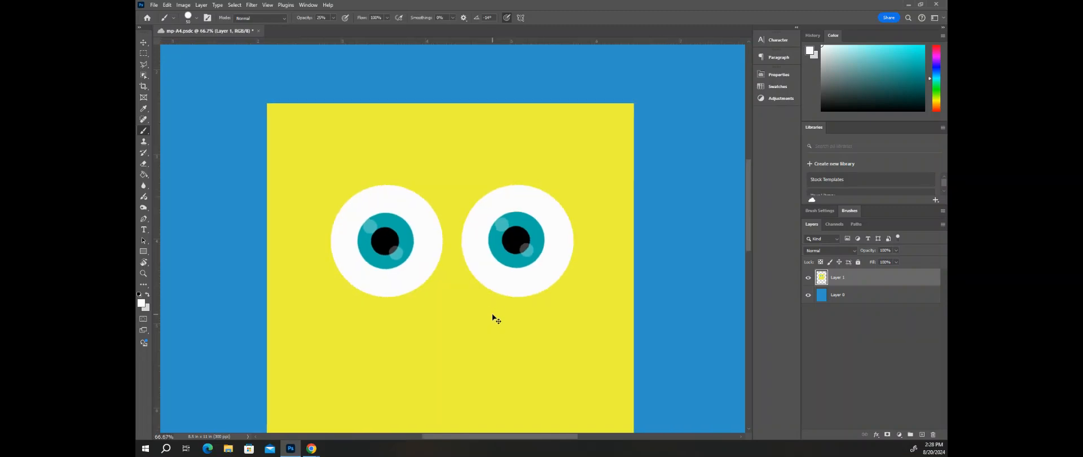
{"action": "scroll", "coordinate": [506, 307], "scroll_direction": "down", "scroll_amount": 3}
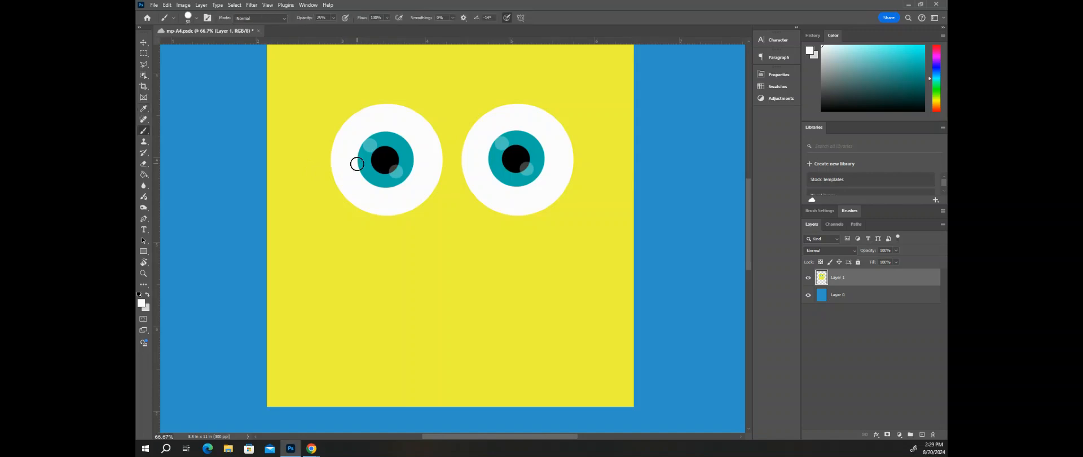
{"action": "key", "text": "i"}
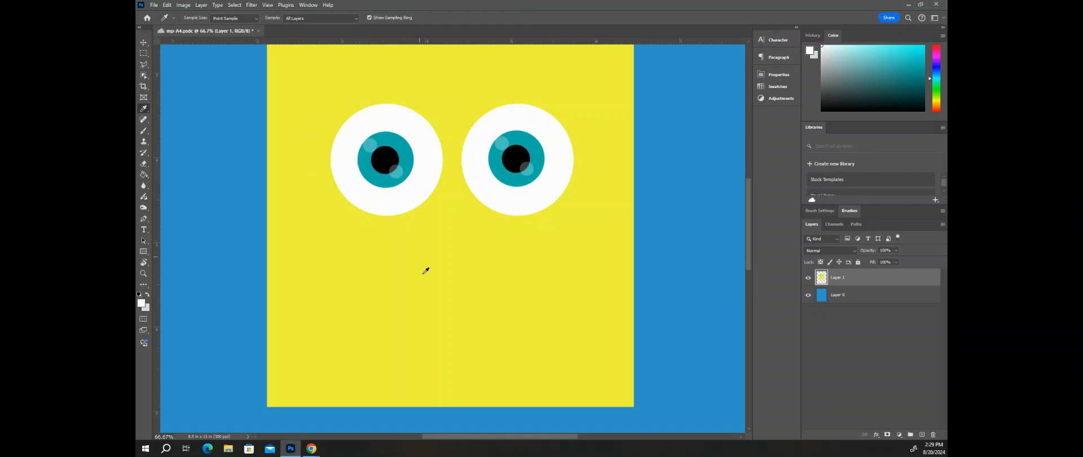
{"action": "left_click", "coordinate": [313, 111]}
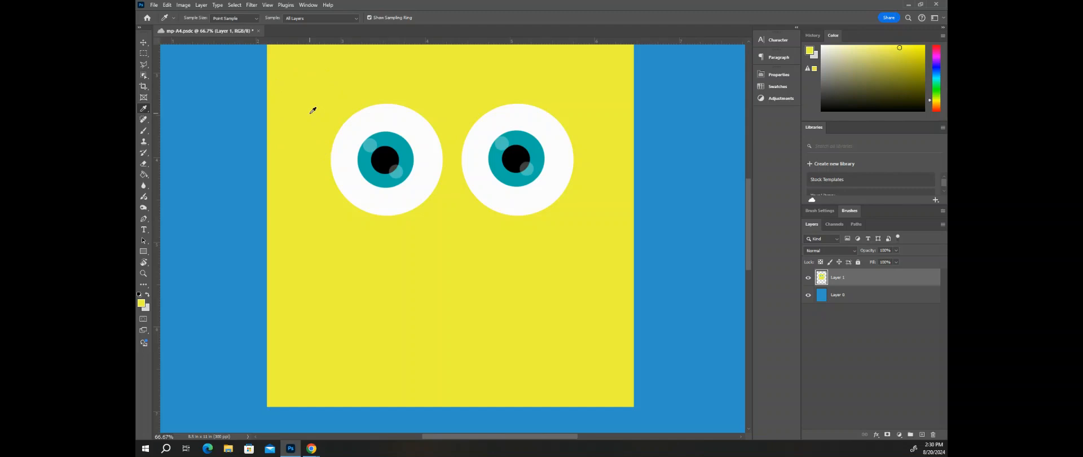
{"action": "left_click", "coordinate": [448, 255]}
{"action": "key", "text": "b"}
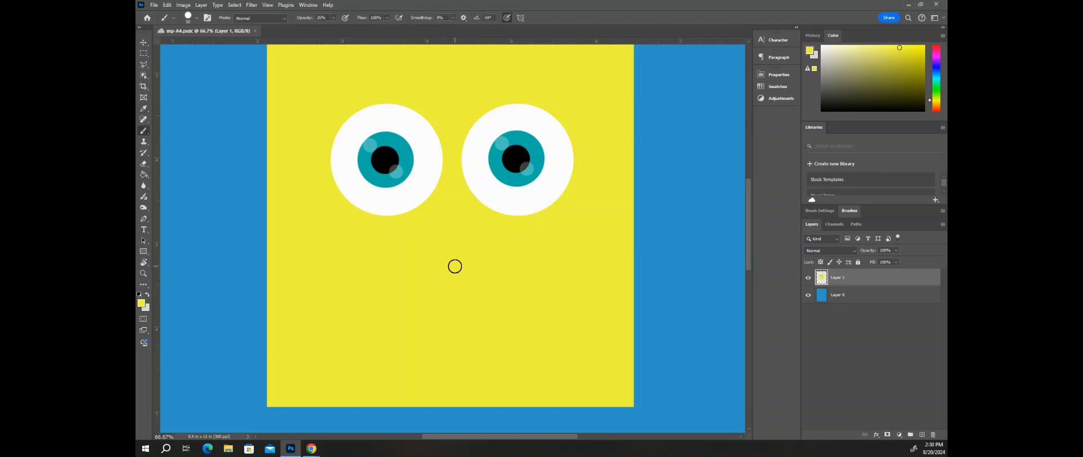
Step: Enlarge the brush to 300 px
{"action": "key", "text": "bracketright"}
{"action": "key", "text": "bracketright"}
{"action": "key", "text": "bracketright"}
{"action": "key", "text": "bracketright"}
{"action": "key", "text": "bracketright"}
{"action": "key", "text": "bracketright"}
{"action": "key", "text": "bracketright"}
{"action": "key", "text": "bracketright"}
{"action": "key", "text": "bracketright"}
{"action": "key", "text": "bracketright"}
{"action": "key", "text": "bracketright"}
{"action": "key", "text": "bracketright"}
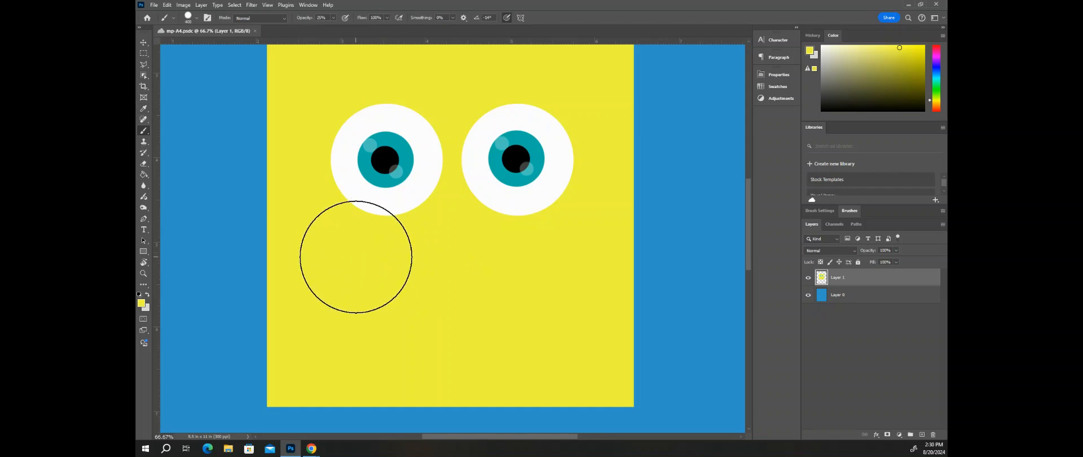
{"action": "key", "text": "bracketleft"}
{"action": "key", "text": "bracketleft"}
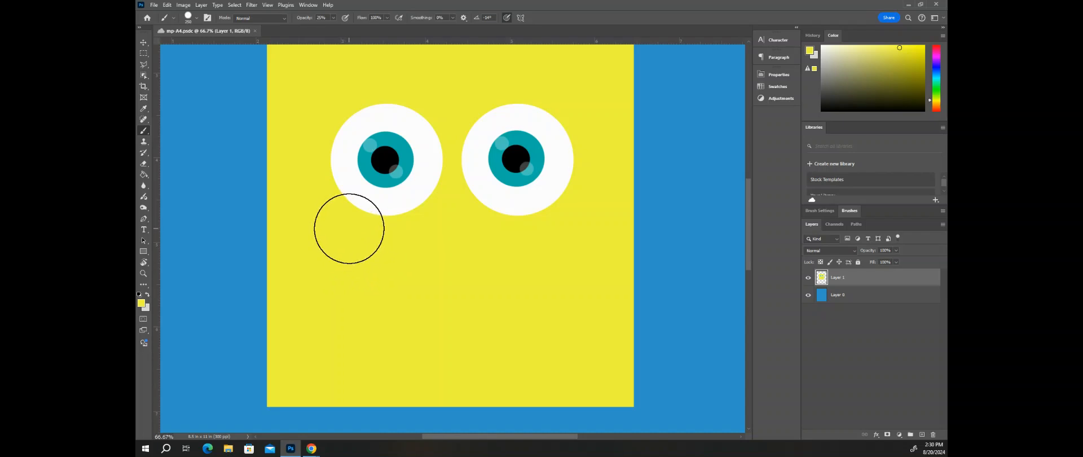
{"action": "key", "text": "bracketright"}
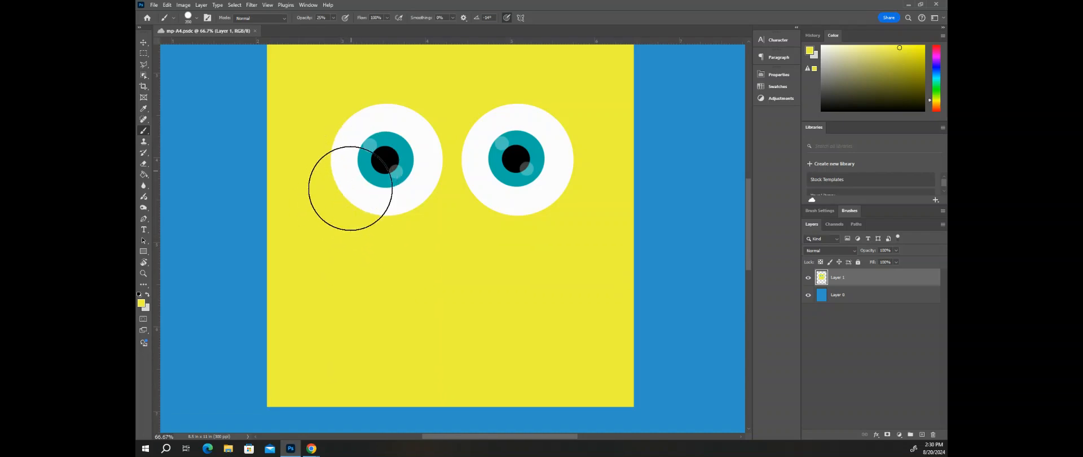
Step: Raise the brush opacity to 100% and stamp a yellow cheek circle over the lower outer edge of each white eye
{"action": "left_click", "coordinate": [352, 236]}
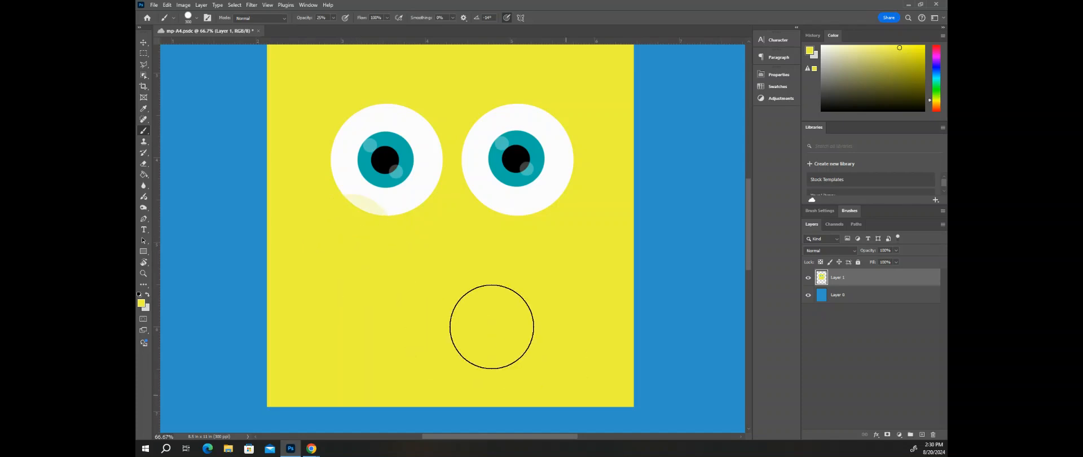
{"action": "key", "text": "ctrl+z"}
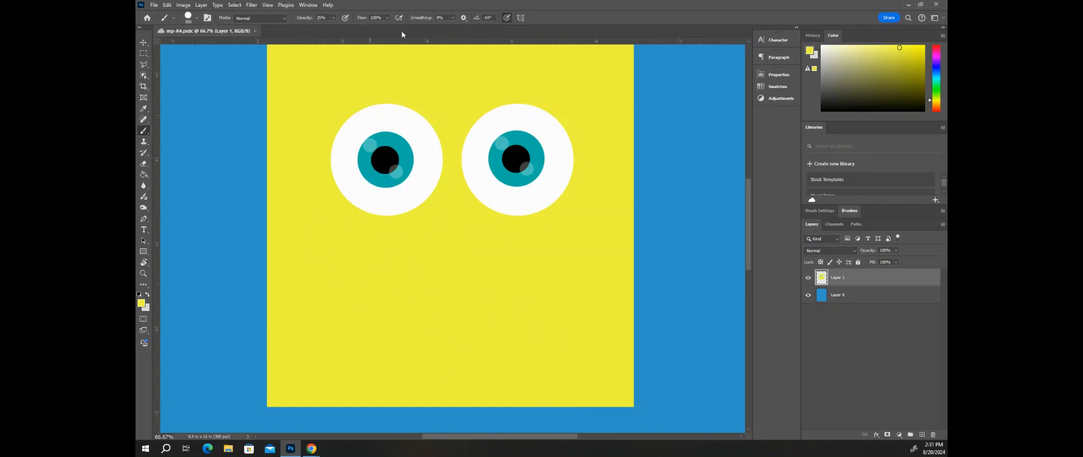
{"action": "left_click", "coordinate": [314, 18]}
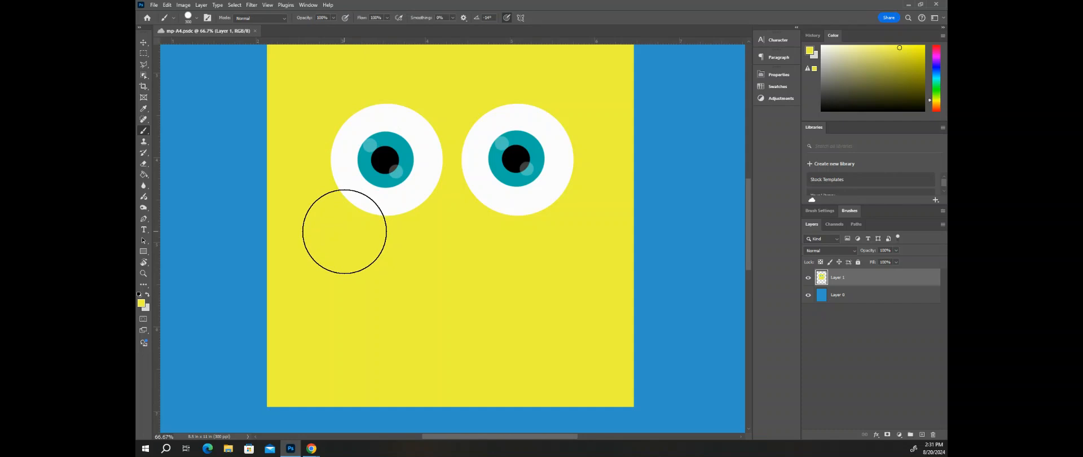
{"action": "left_click", "coordinate": [343, 230]}
{"action": "left_click", "coordinate": [573, 228]}
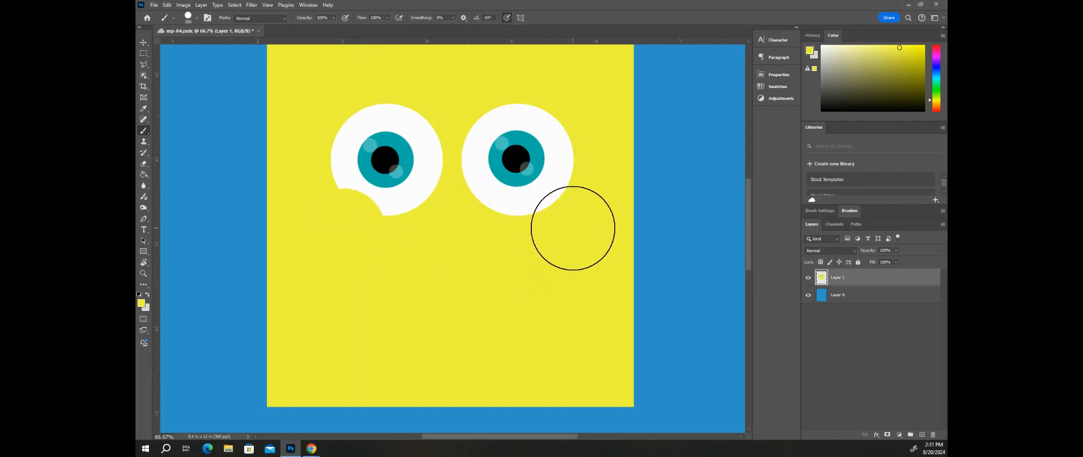
{"action": "left_click", "coordinate": [567, 227]}
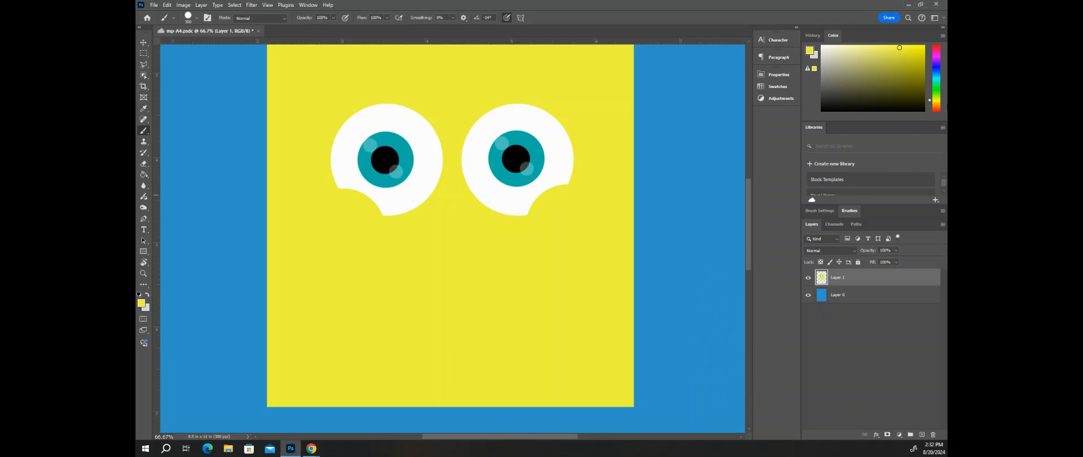
Step: Shift the foreground color's hue to orange and switch to Chrome to check the SpongeBob reference image
{"action": "left_click", "coordinate": [936, 106]}
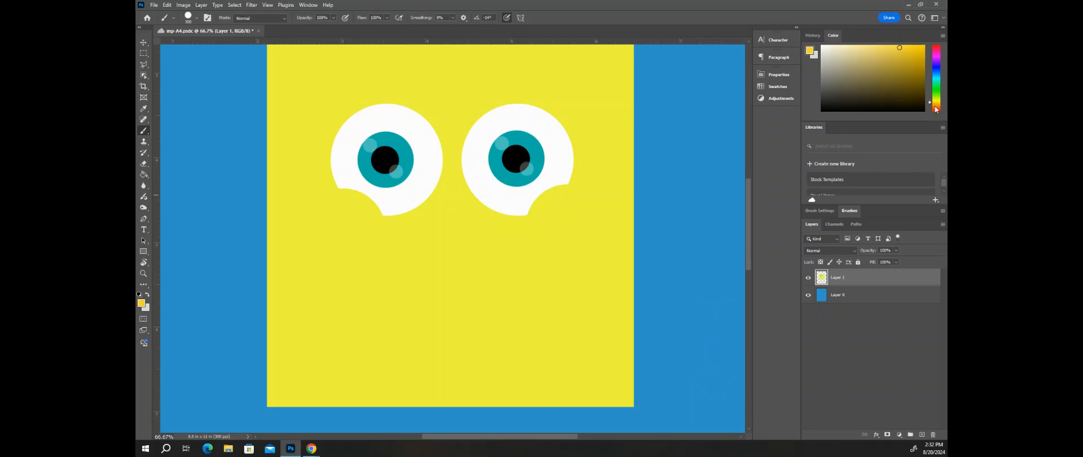
{"action": "left_click", "coordinate": [935, 106]}
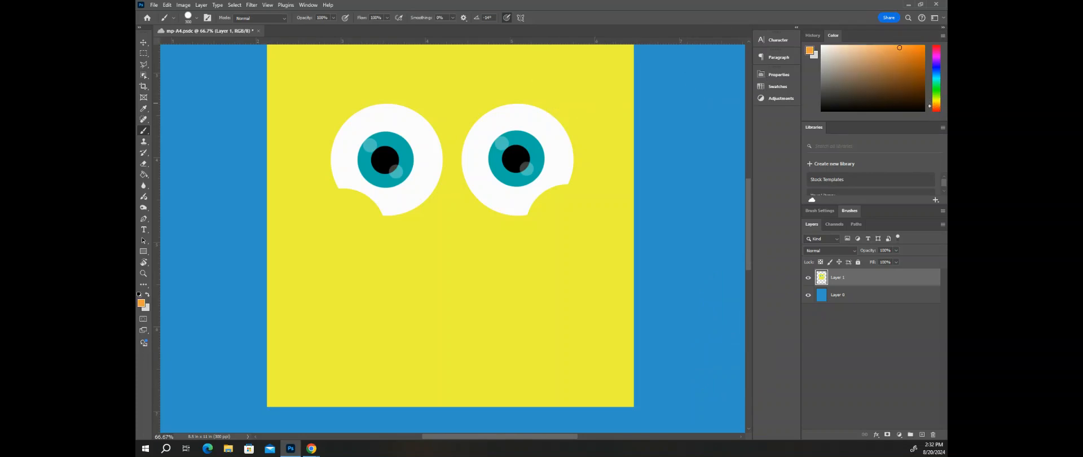
{"action": "left_click", "coordinate": [909, 5]}
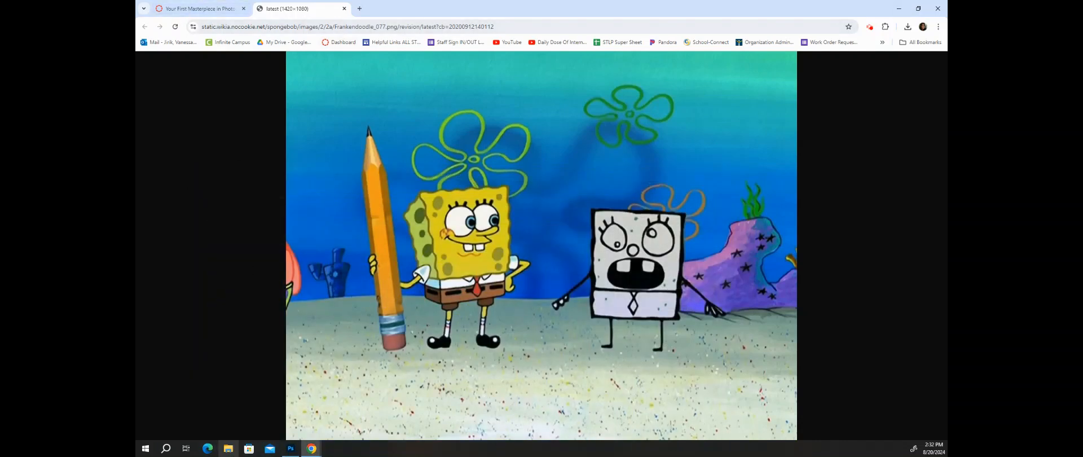
Step: Switch back to Photoshop, pick a deeper saturated orange, and outline both cheeks using a much smaller brush, leaving the arcs open underneath
{"action": "left_click", "coordinate": [295, 451]}
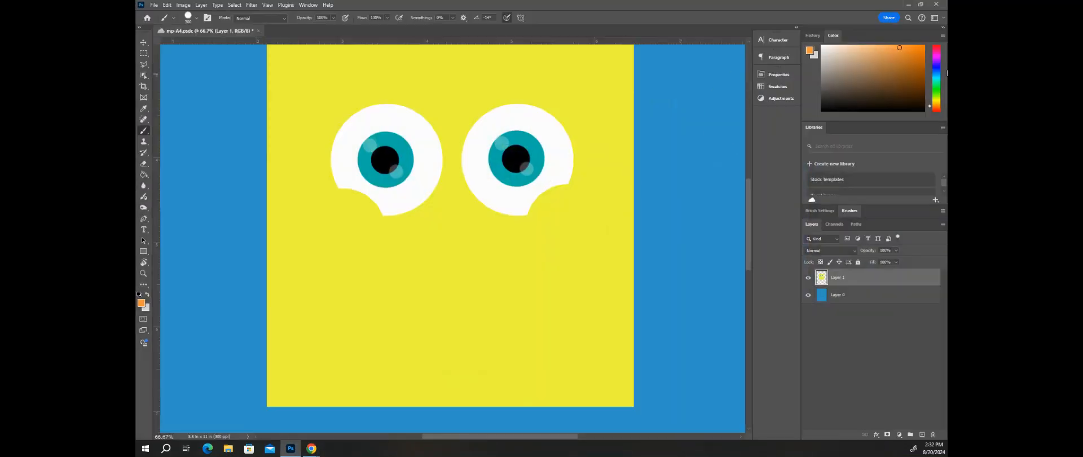
{"action": "left_click", "coordinate": [924, 52]}
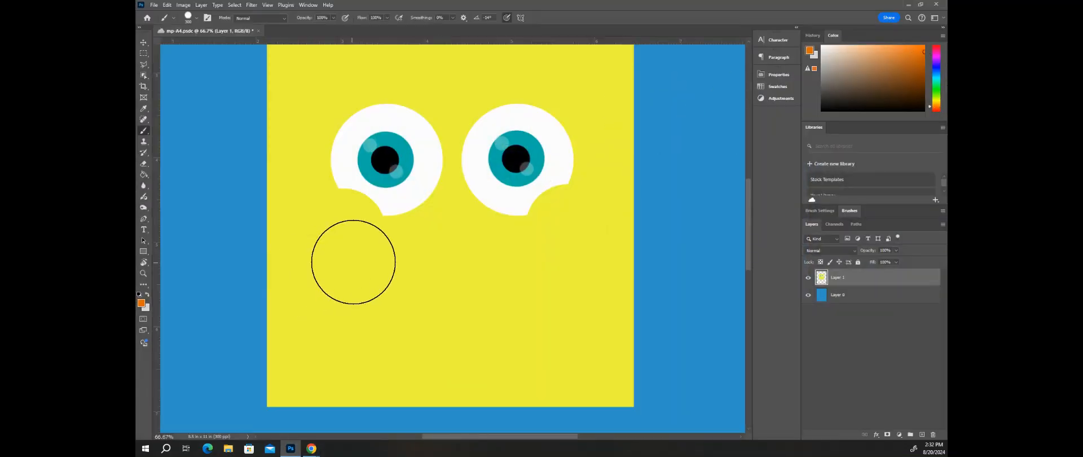
{"action": "key", "text": "bracketleft"}
{"action": "key", "text": "bracketleft"}
{"action": "key", "text": "bracketleft"}
{"action": "key", "text": "bracketleft"}
{"action": "key", "text": "bracketleft"}
{"action": "key", "text": "bracketleft"}
{"action": "key", "text": "bracketleft"}
{"action": "key", "text": "bracketleft"}
{"action": "key", "text": "bracketleft"}
{"action": "key", "text": "bracketleft"}
{"action": "key", "text": "bracketleft"}
{"action": "key", "text": "bracketleft"}
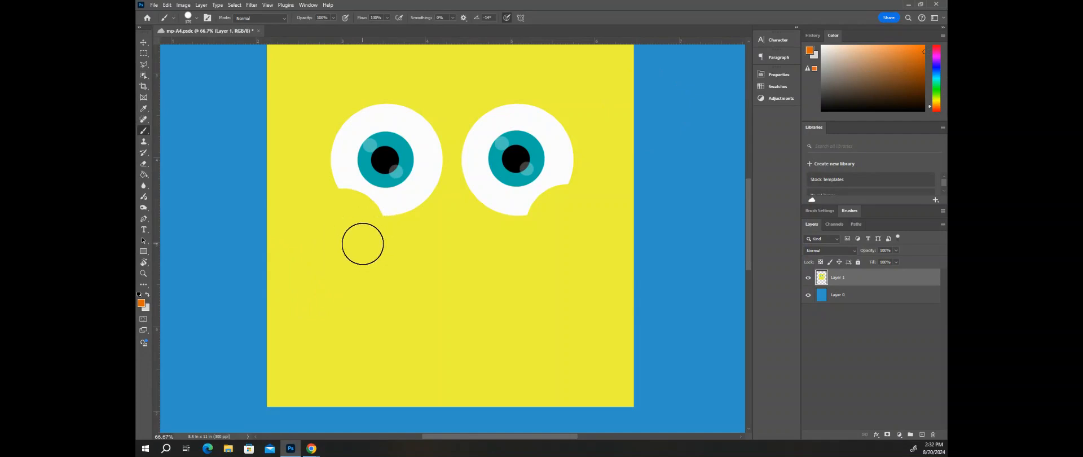
{"action": "key", "text": "bracketleft"}
{"action": "key", "text": "bracketleft"}
{"action": "mouse_move", "coordinate": [373, 242]}
{"action": "left_mouse_down"}
{"action": "mouse_move", "coordinate": [362, 195]}
{"action": "mouse_move", "coordinate": [328, 193]}
{"action": "mouse_move", "coordinate": [296, 214]}
{"action": "mouse_move", "coordinate": [299, 247]}
{"action": "left_mouse_up"}
{"action": "left_click_drag", "start_coordinate": [307, 253], "coordinate": [319, 256]}
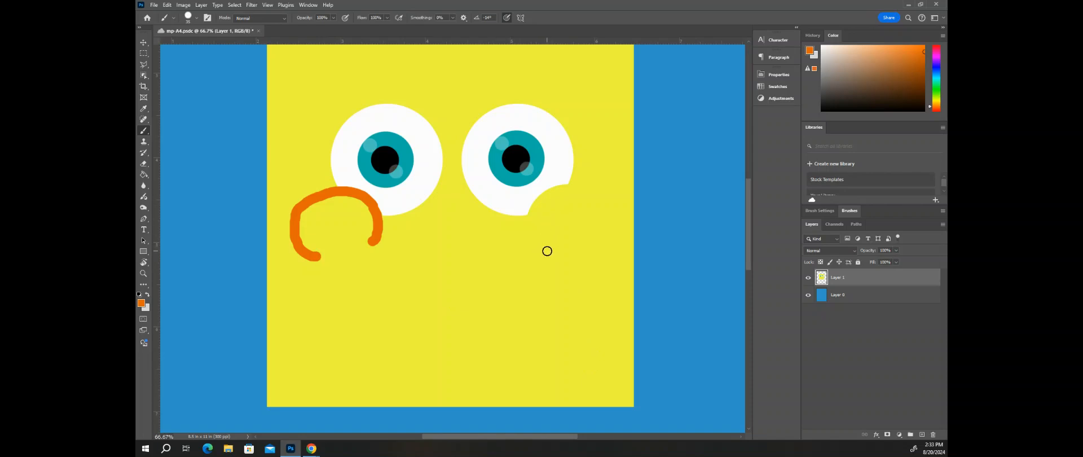
{"action": "mouse_move", "coordinate": [545, 247]}
{"action": "left_mouse_down"}
{"action": "mouse_move", "coordinate": [531, 225]}
{"action": "mouse_move", "coordinate": [537, 200]}
{"action": "mouse_move", "coordinate": [587, 188]}
{"action": "mouse_move", "coordinate": [602, 230]}
{"action": "mouse_move", "coordinate": [583, 255]}
{"action": "left_mouse_up"}
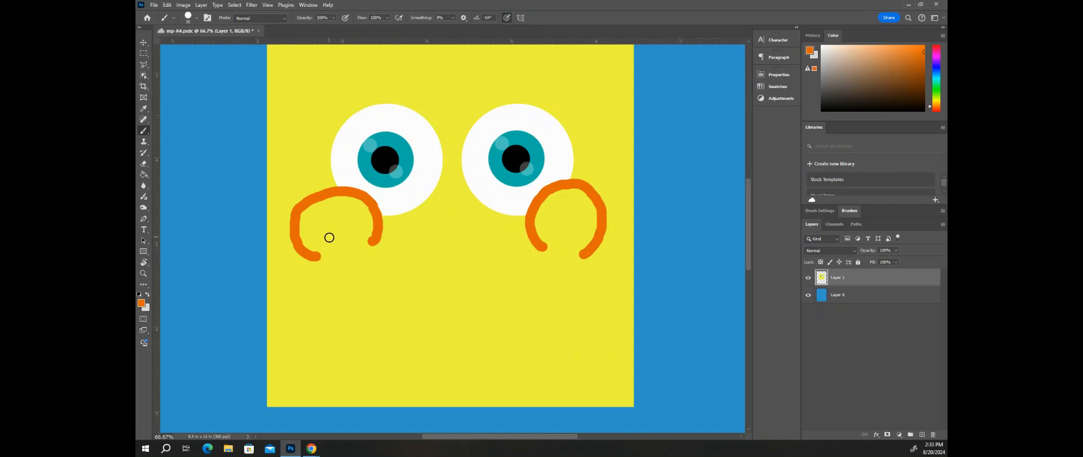
Step: Stamp three orange freckles in a triangular arrangement inside each cheek outline
{"action": "left_click", "coordinate": [318, 226]}
{"action": "left_click", "coordinate": [346, 217]}
{"action": "left_click", "coordinate": [339, 239]}
{"action": "left_click", "coordinate": [556, 216]}
{"action": "left_click", "coordinate": [585, 219]}
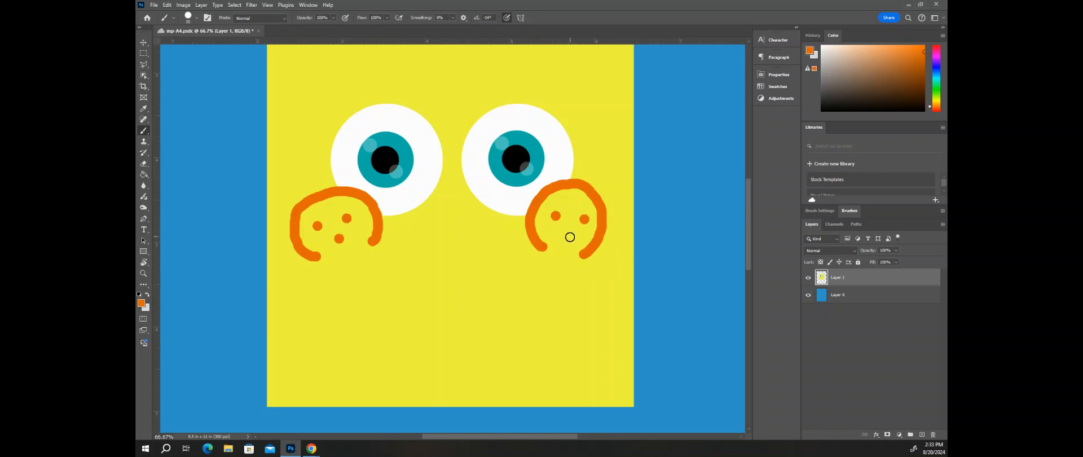
{"action": "left_click", "coordinate": [572, 237]}
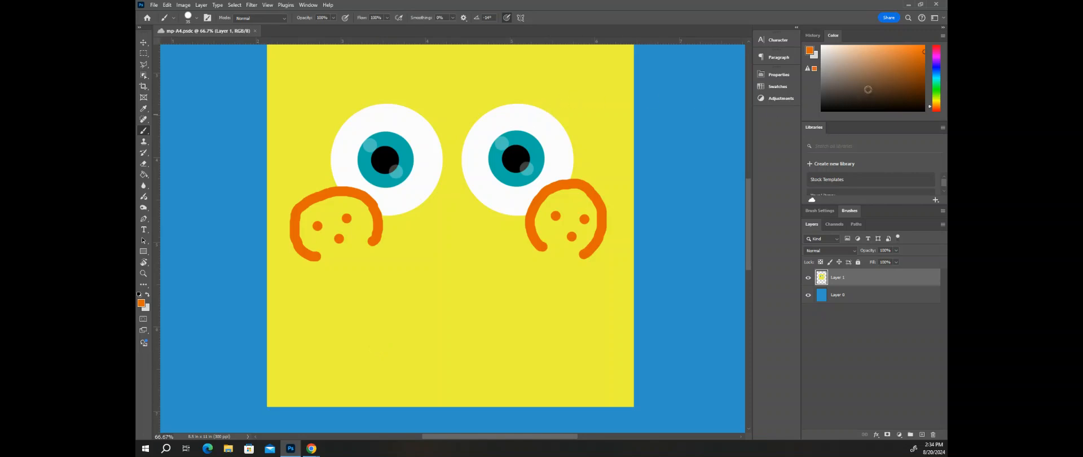
Step: Paint a thin black smile between the cheeks with a short dimple stroke at each end, using a smaller brush
{"action": "left_click_drag", "start_coordinate": [869, 90], "coordinate": [834, 108]}
{"action": "key", "text": "bracketleft"}
{"action": "key", "text": "bracketleft"}
{"action": "key", "text": "bracketleft"}
{"action": "key", "text": "bracketleft"}
{"action": "key", "text": "bracketleft"}
{"action": "left_click_drag", "start_coordinate": [333, 255], "coordinate": [359, 249]}
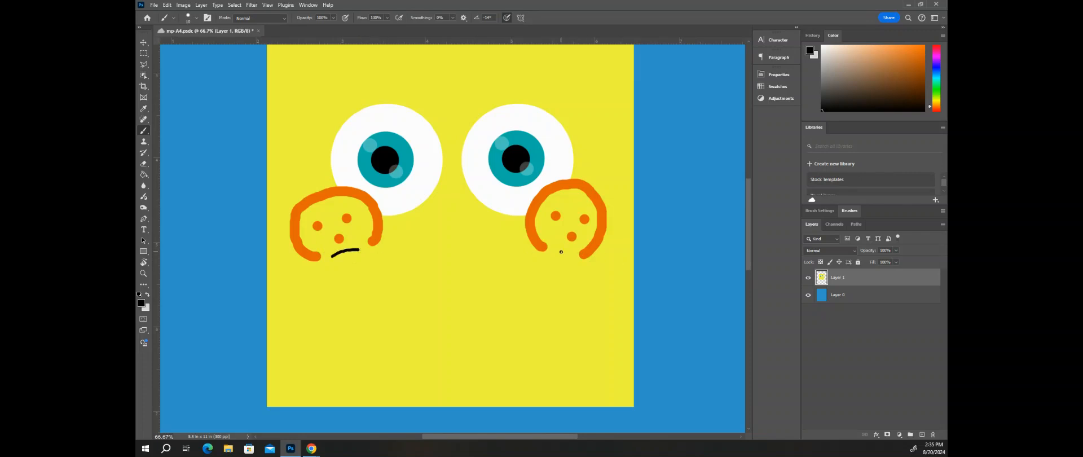
{"action": "left_click_drag", "start_coordinate": [556, 248], "coordinate": [570, 263]}
{"action": "mouse_move", "coordinate": [344, 253]}
{"action": "left_mouse_down"}
{"action": "mouse_move", "coordinate": [397, 278]}
{"action": "mouse_move", "coordinate": [444, 280]}
{"action": "mouse_move", "coordinate": [563, 256]}
{"action": "left_mouse_up"}
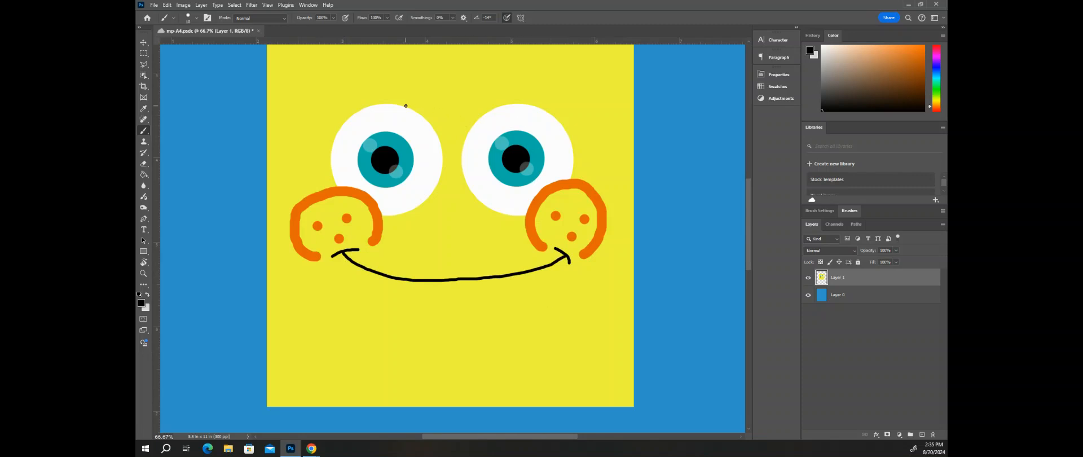
Step: Enlarge the brush to a thicker size for painting eyelashes
{"action": "key", "text": "bracketright"}
{"action": "key", "text": "bracketright"}
{"action": "key", "text": "bracketright"}
{"action": "key", "text": "bracketright"}
{"action": "left_click_drag", "start_coordinate": [307, 105], "coordinate": [340, 129]}
{"action": "left_click_drag", "start_coordinate": [346, 80], "coordinate": [363, 105]}
{"action": "left_click_drag", "start_coordinate": [391, 66], "coordinate": [396, 101]}
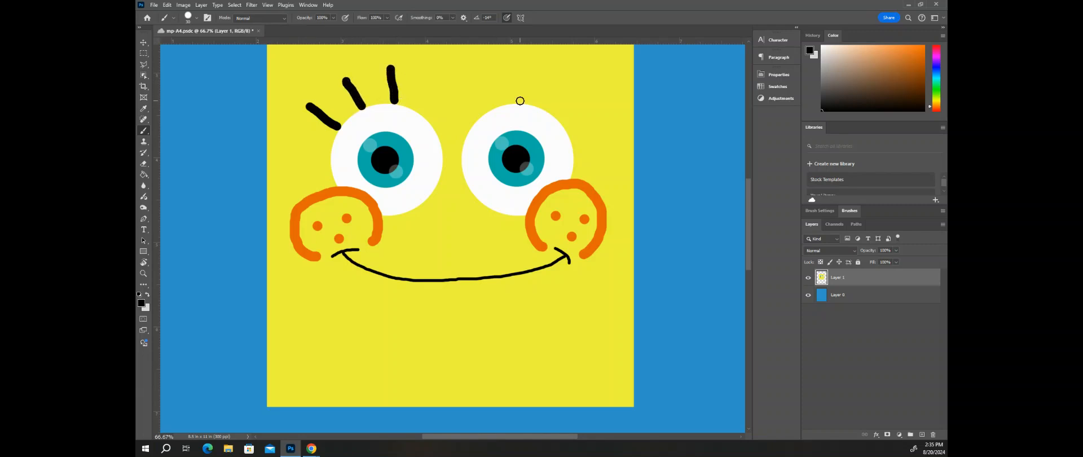
{"action": "key", "text": "ctrl+z"}
{"action": "key", "text": "ctrl+z"}
{"action": "key", "text": "ctrl+z"}
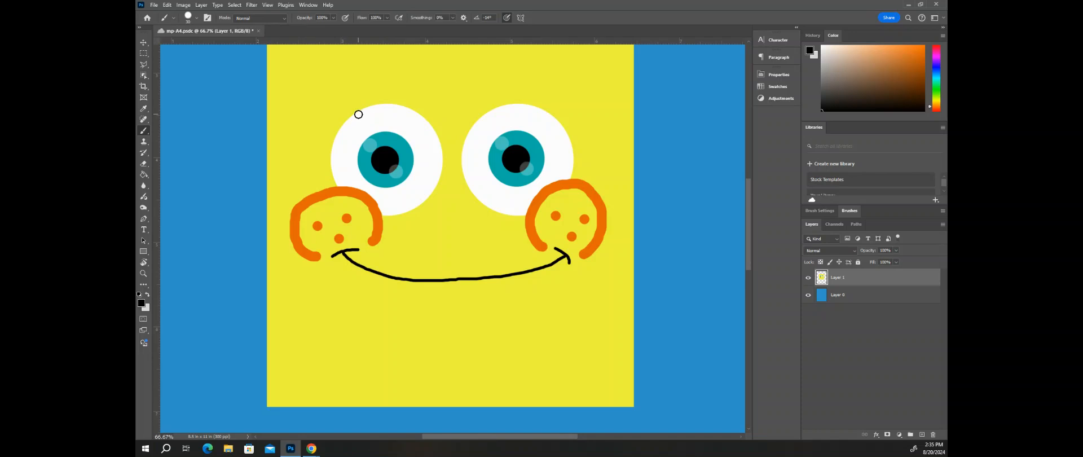
Step: Paint three straight black eyelashes fanning outward from the upper edge of the left eye
{"action": "left_click", "coordinate": [334, 132]}
{"action": "left_click", "coordinate": [300, 104], "text": "shift"}
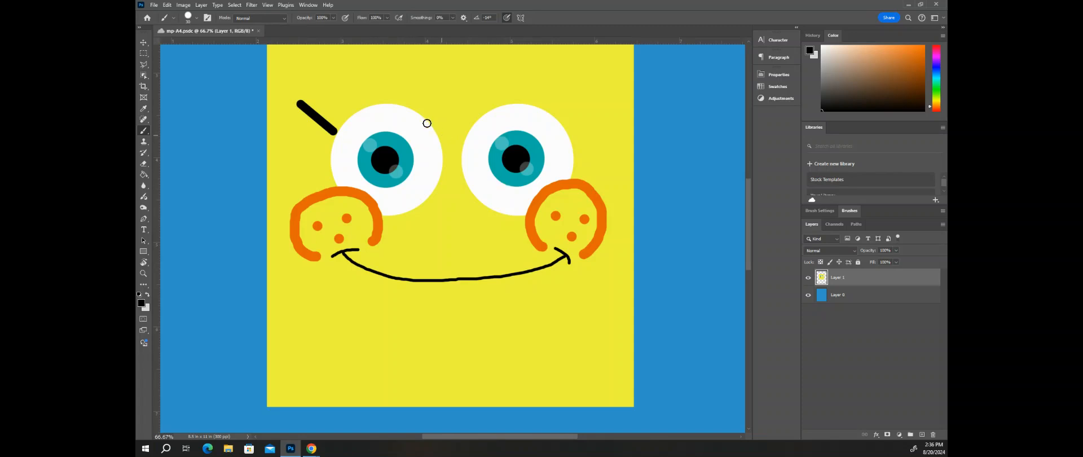
{"action": "left_click", "coordinate": [362, 105]}
{"action": "left_click", "coordinate": [342, 69], "text": "shift"}
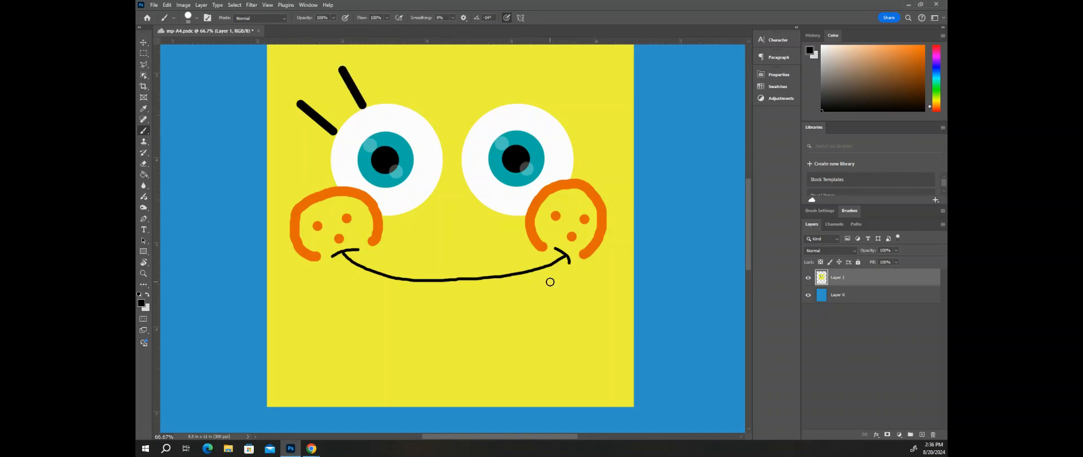
{"action": "left_click", "coordinate": [399, 99]}
{"action": "left_click", "coordinate": [394, 60], "text": "shift"}
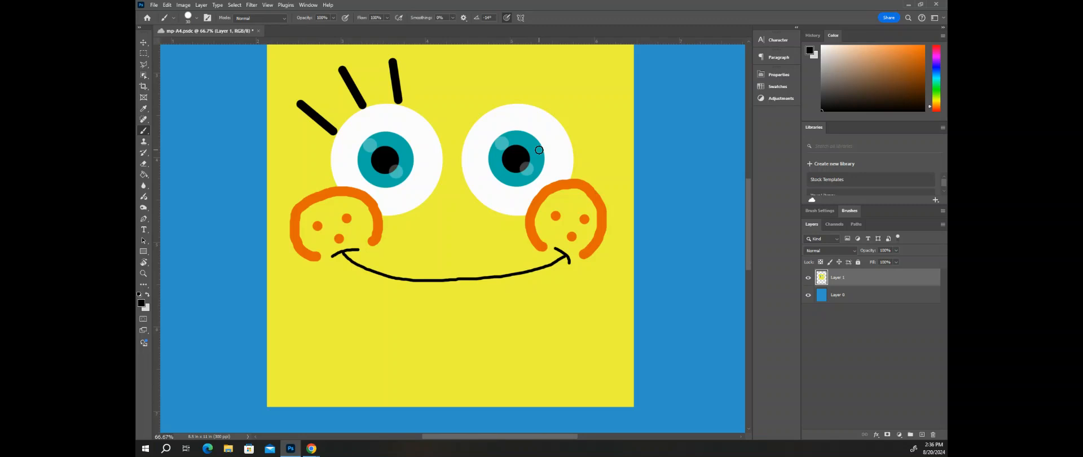
Step: Paint three straight black eyelashes fanning outward from the upper edge of the right eye
{"action": "left_click", "coordinate": [510, 102]}
{"action": "left_click", "coordinate": [528, 60], "text": "shift"}
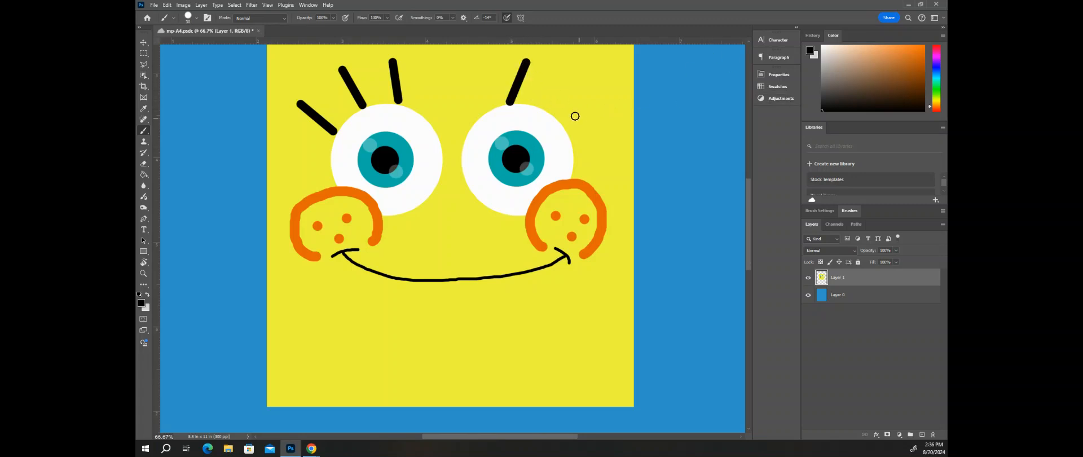
{"action": "left_click", "coordinate": [554, 114]}
{"action": "left_click", "coordinate": [585, 78], "text": "shift"}
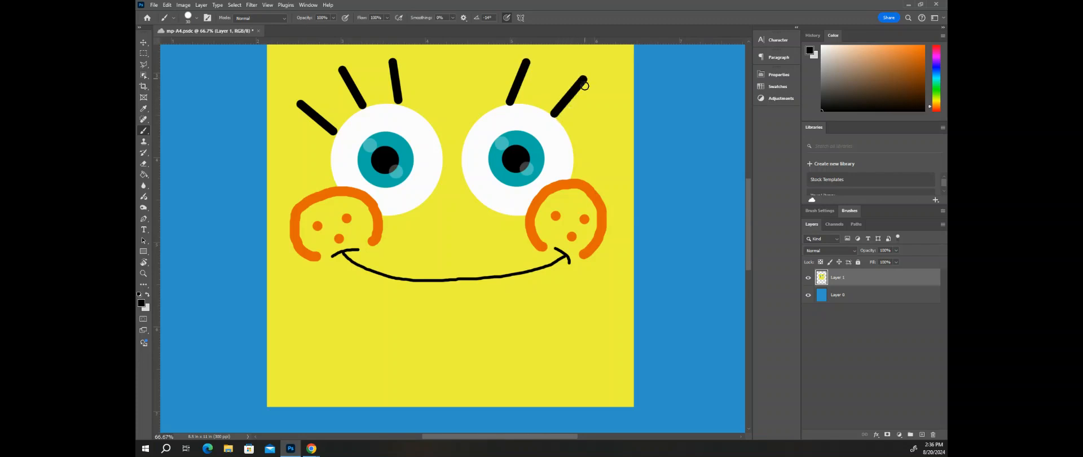
{"action": "left_click", "coordinate": [575, 139]}
{"action": "left_click", "coordinate": [607, 123], "text": "shift"}
Step: Paint a black hook-shaped nose between the eyes, above the smile
{"action": "key", "text": "ctrl+minus"}
{"action": "key", "text": "ctrl+minus"}
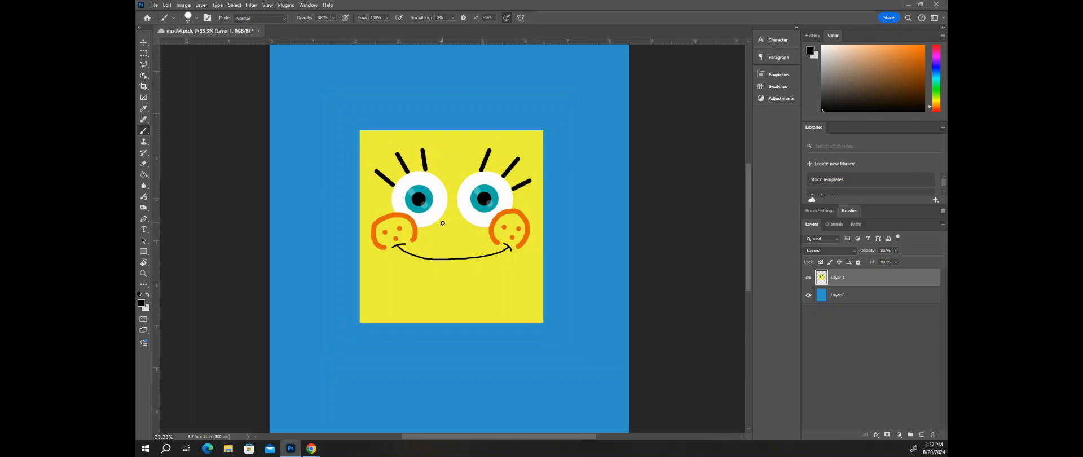
{"action": "mouse_move", "coordinate": [441, 225]}
{"action": "left_mouse_down"}
{"action": "mouse_move", "coordinate": [454, 209]}
{"action": "mouse_move", "coordinate": [453, 239]}
{"action": "left_mouse_up"}
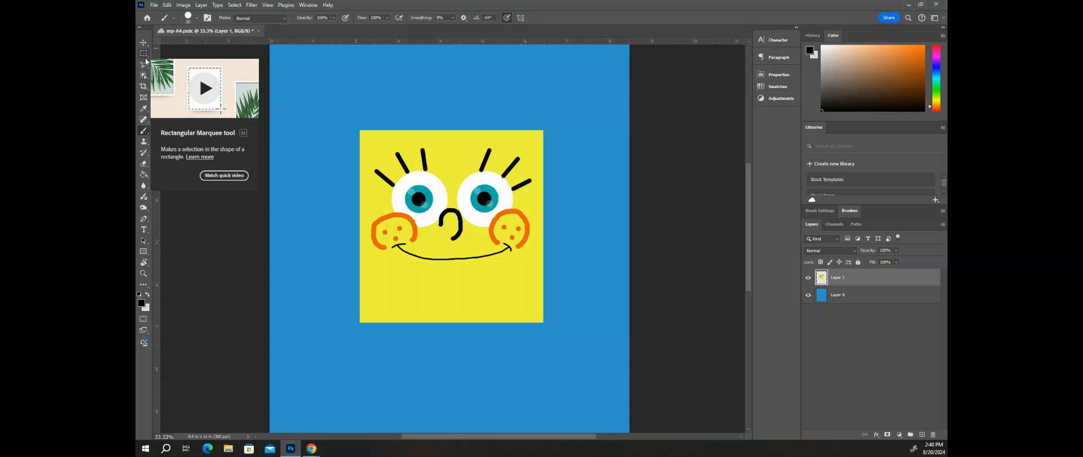
Step: Make a small rectangular selection hanging just left of the smile's middle and fill it with white as the first tooth
{"action": "key", "text": "m"}
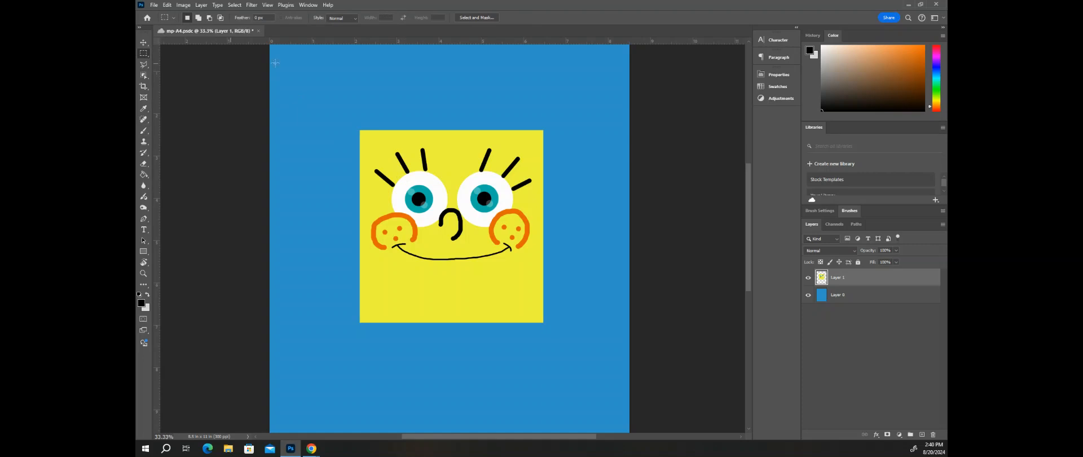
{"action": "left_click", "coordinate": [826, 45]}
{"action": "left_click_drag", "start_coordinate": [826, 46], "coordinate": [807, 30]}
{"action": "key", "text": "ctrl+plus"}
{"action": "key", "text": "ctrl+plus"}
{"action": "key", "text": "ctrl+plus"}
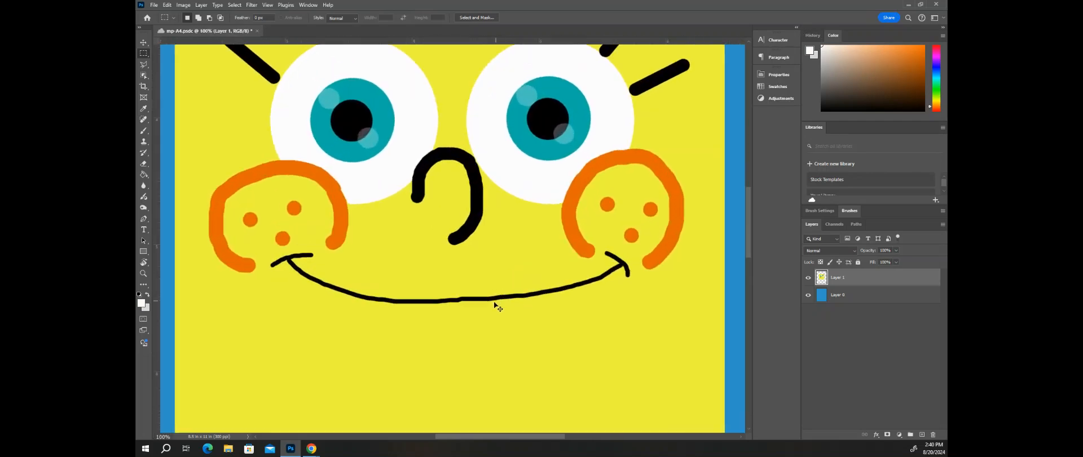
{"action": "key", "text": "ctrl+plus"}
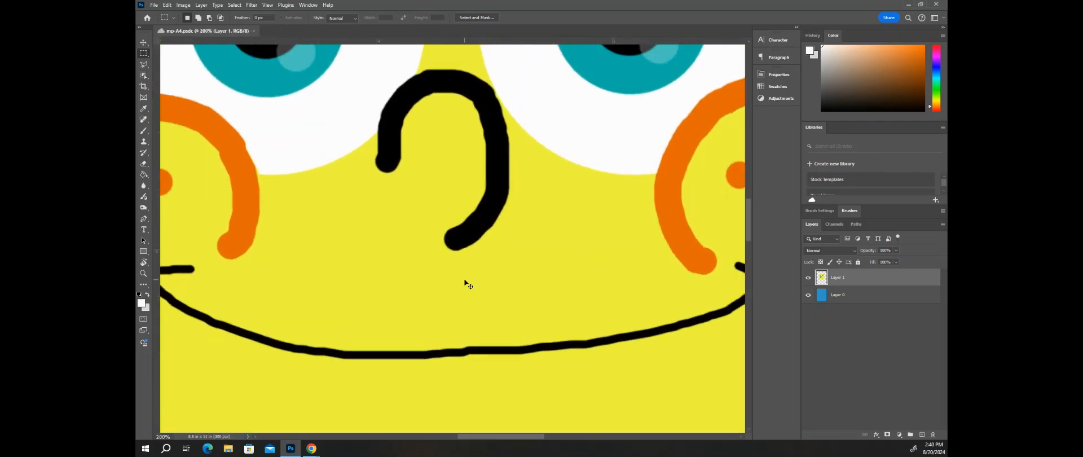
{"action": "key", "text": "ctrl+minus"}
{"action": "key", "text": "ctrl+minus"}
{"action": "key", "text": "ctrl+minus"}
{"action": "scroll", "coordinate": [446, 299], "scroll_direction": "down", "scroll_amount": 1}
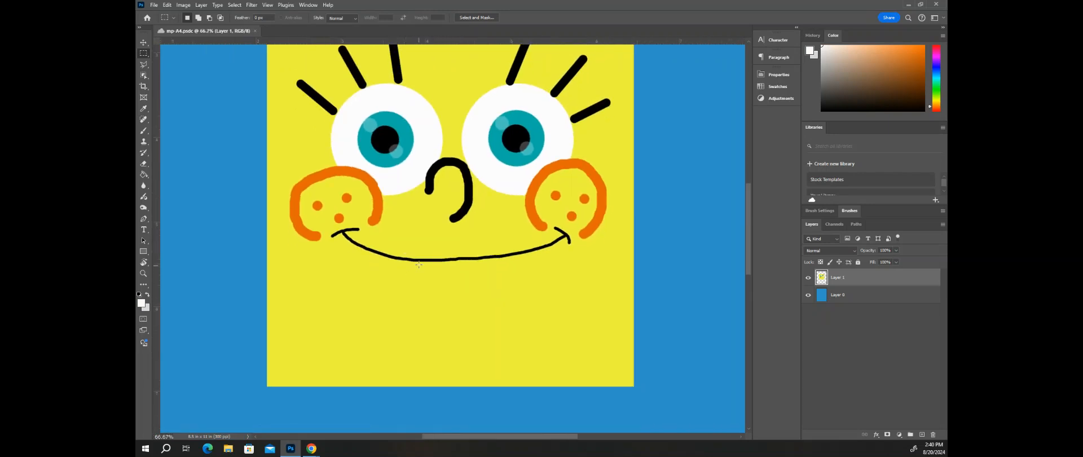
{"action": "left_click_drag", "start_coordinate": [413, 261], "coordinate": [445, 301]}
{"action": "left_click_drag", "start_coordinate": [433, 284], "coordinate": [435, 286]}
{"action": "left_click", "coordinate": [144, 174]}
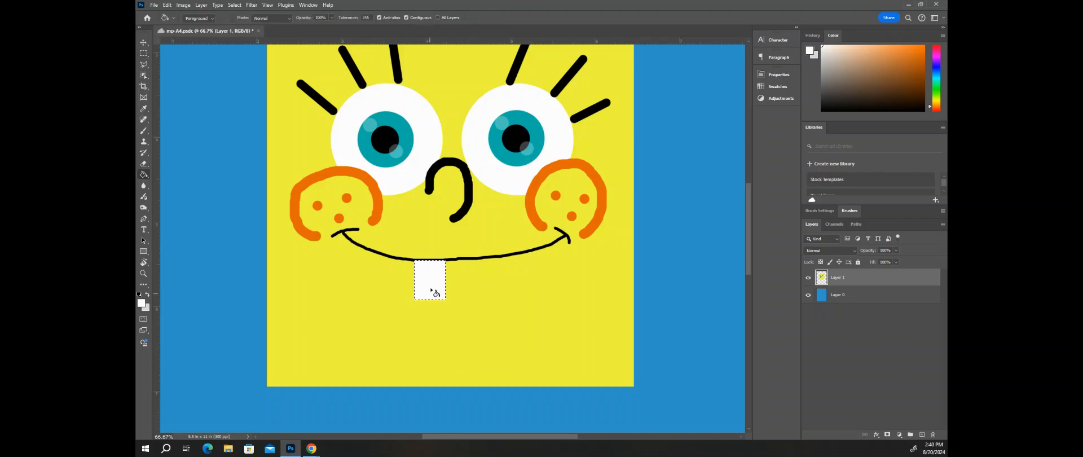
Step: Move the selection outline to the right of the first tooth, fill it with white as a matching second tooth, and deselect
{"action": "key", "text": "m"}
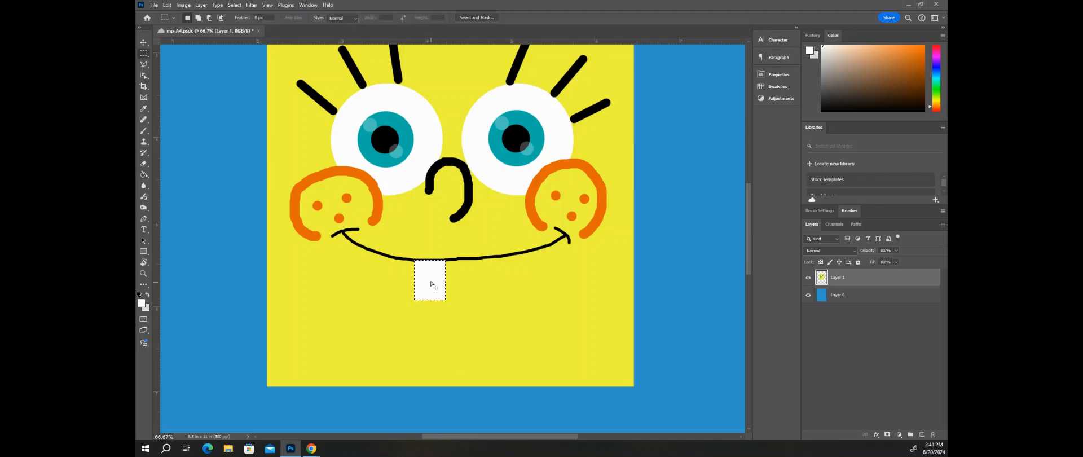
{"action": "left_click_drag", "start_coordinate": [432, 283], "coordinate": [474, 283]}
{"action": "left_click_drag", "start_coordinate": [473, 274], "coordinate": [472, 272]}
{"action": "left_click_drag", "start_coordinate": [477, 275], "coordinate": [433, 277]}
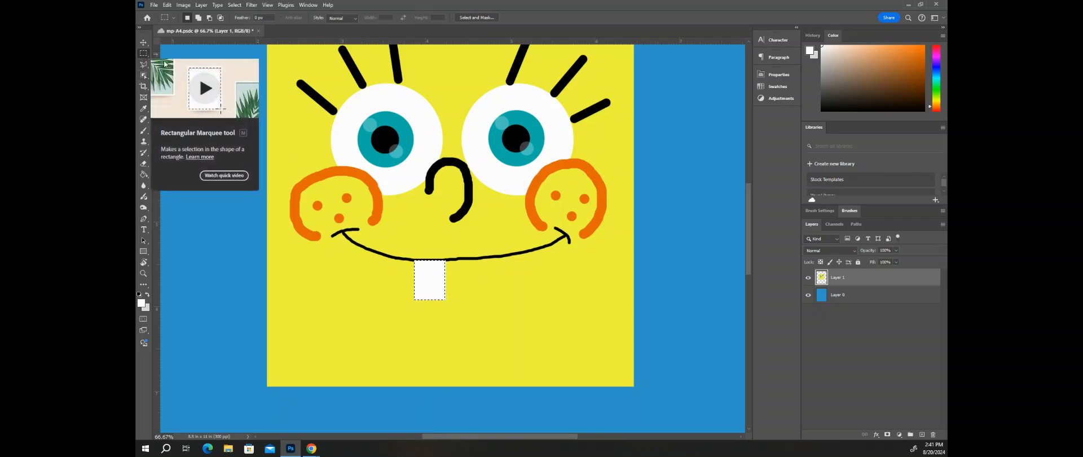
{"action": "left_click_drag", "start_coordinate": [431, 280], "coordinate": [473, 281]}
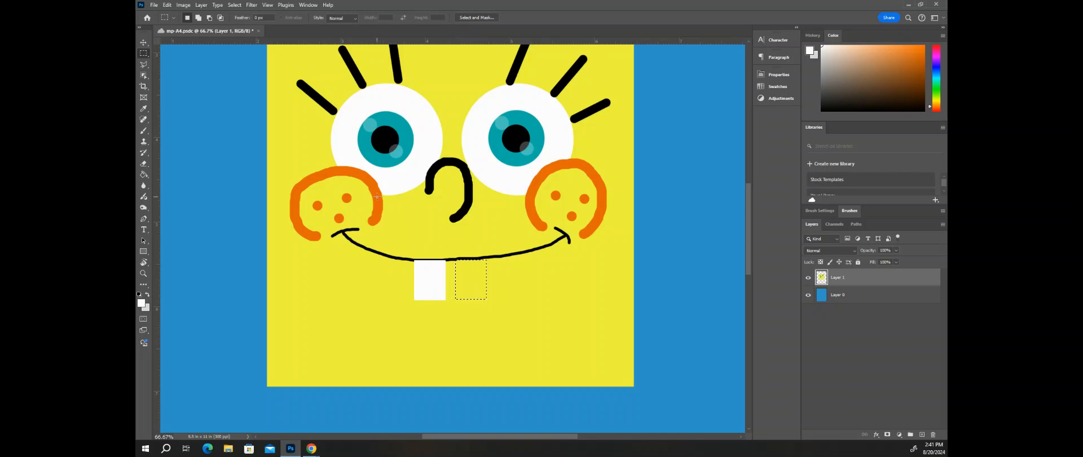
{"action": "key", "text": "g"}
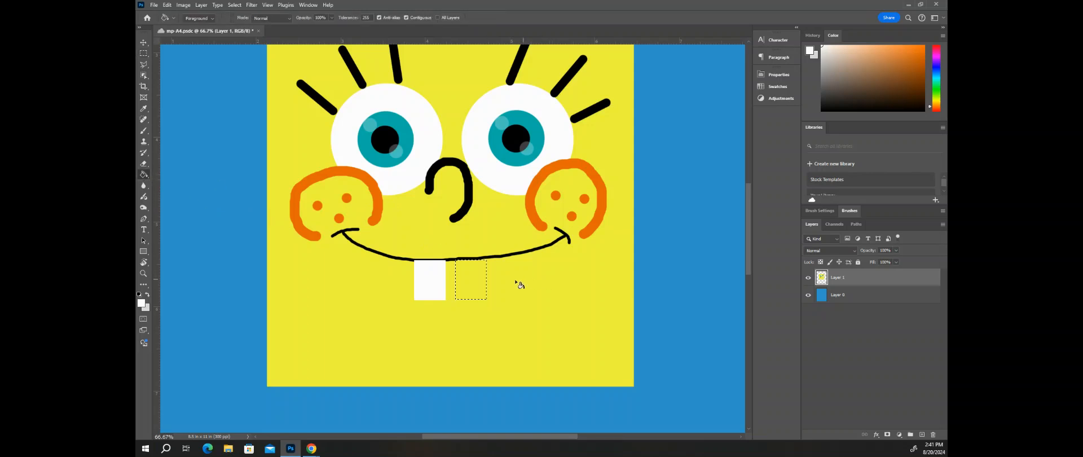
{"action": "left_click", "coordinate": [474, 281]}
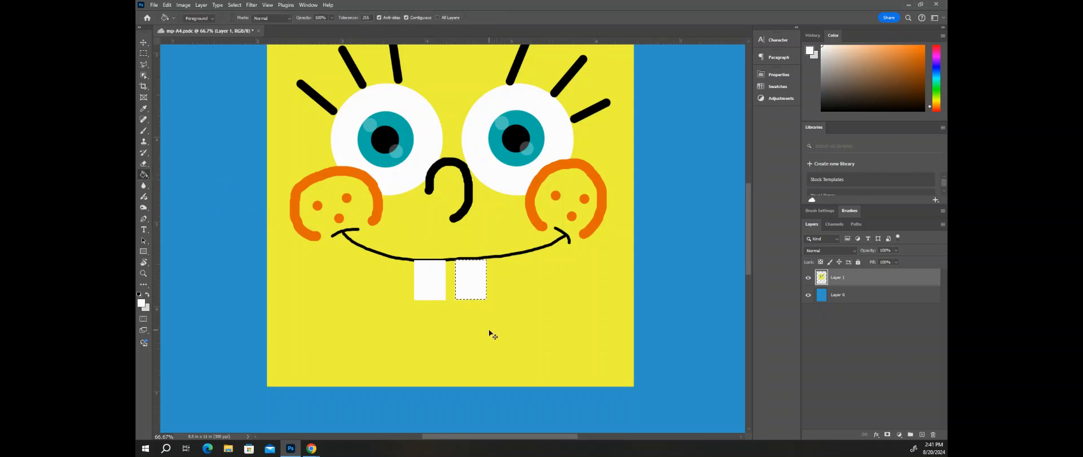
{"action": "key", "text": "ctrl+z"}
{"action": "left_click", "coordinate": [475, 285]}
{"action": "key", "text": "ctrl+d"}
Step: Reset the foreground color to black and repaint the smile curve with a thicker brush stroke over the tops of the teeth
{"action": "key", "text": "d"}
{"action": "left_click", "coordinate": [143, 131]}
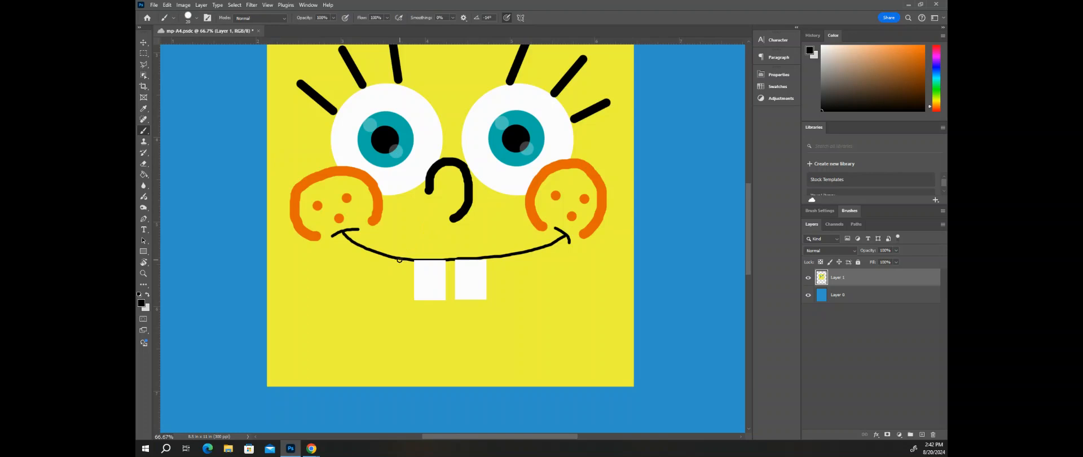
{"action": "mouse_move", "coordinate": [393, 257]}
{"action": "left_mouse_down"}
{"action": "mouse_move", "coordinate": [494, 261]}
{"action": "mouse_move", "coordinate": [569, 239]}
{"action": "left_mouse_up"}
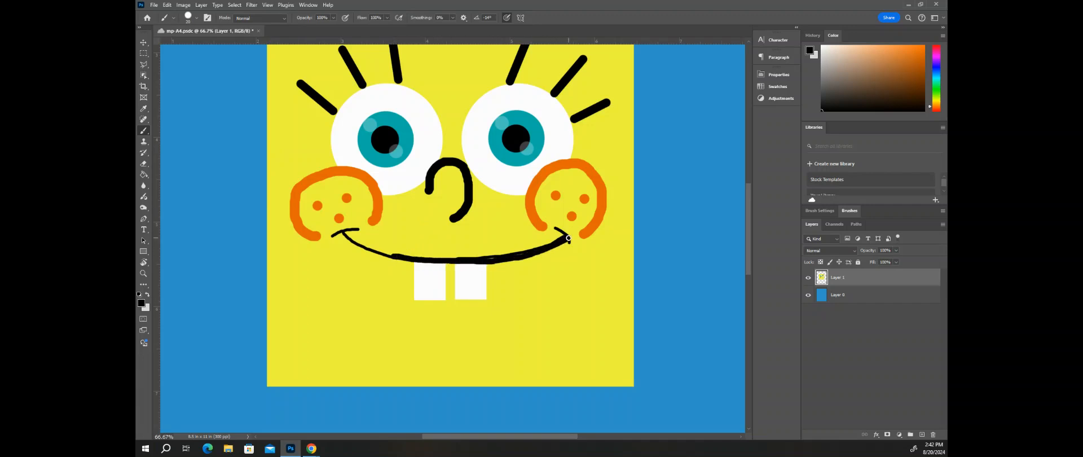
{"action": "mouse_move", "coordinate": [342, 233]}
{"action": "left_mouse_down"}
{"action": "mouse_move", "coordinate": [422, 262]}
{"action": "mouse_move", "coordinate": [508, 261]}
{"action": "left_mouse_up"}
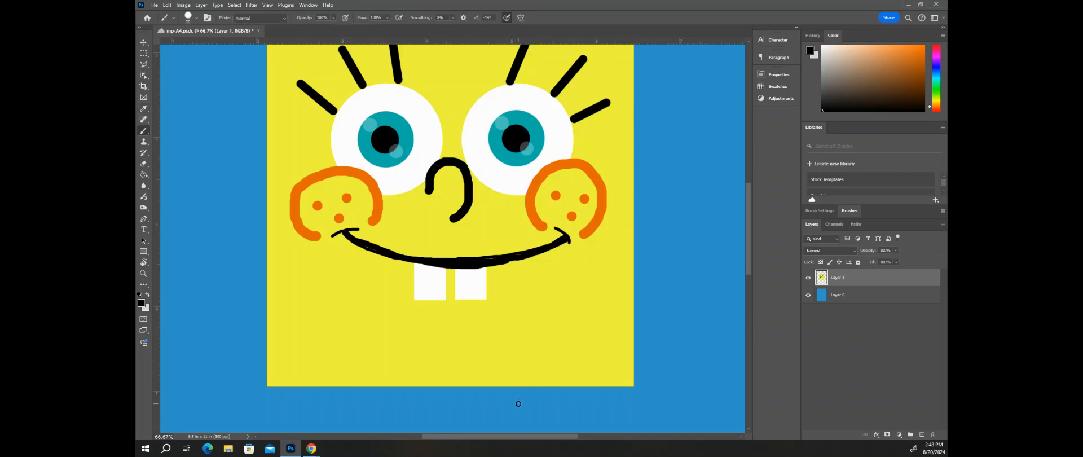
Step: Sample the orange from the cheek outline and paint a thin wavy chin line below the two teeth
{"action": "key", "text": "i"}
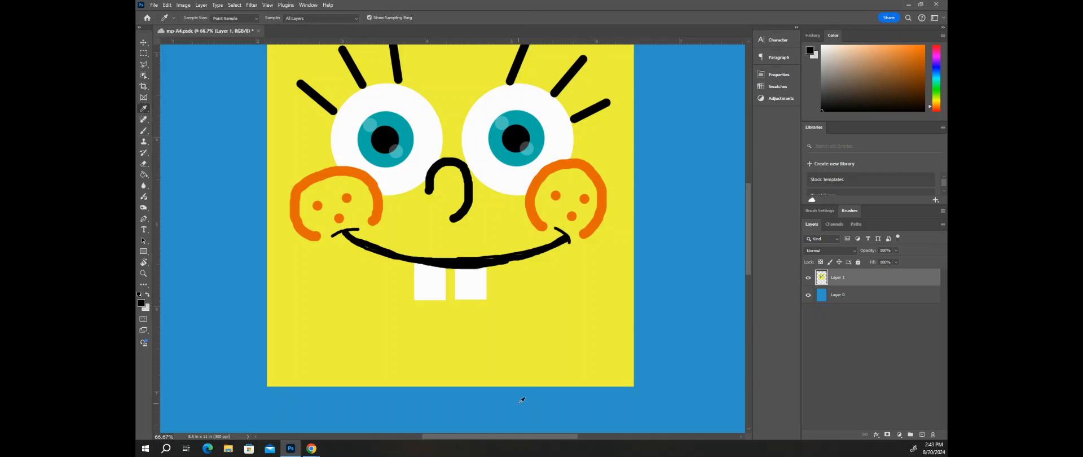
{"action": "left_click", "coordinate": [338, 170]}
{"action": "key", "text": "b"}
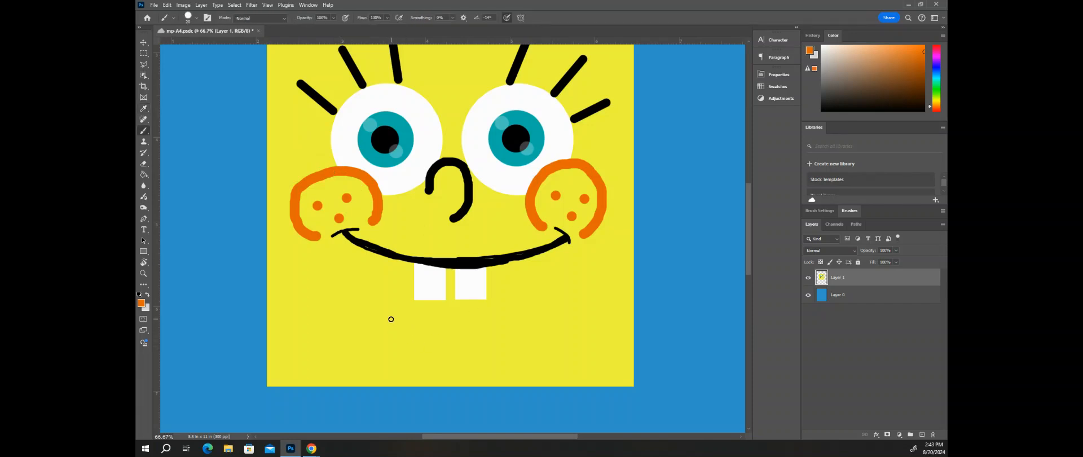
{"action": "mouse_move", "coordinate": [382, 307]}
{"action": "left_mouse_down"}
{"action": "mouse_move", "coordinate": [470, 325]}
{"action": "mouse_move", "coordinate": [538, 304]}
{"action": "left_mouse_up"}
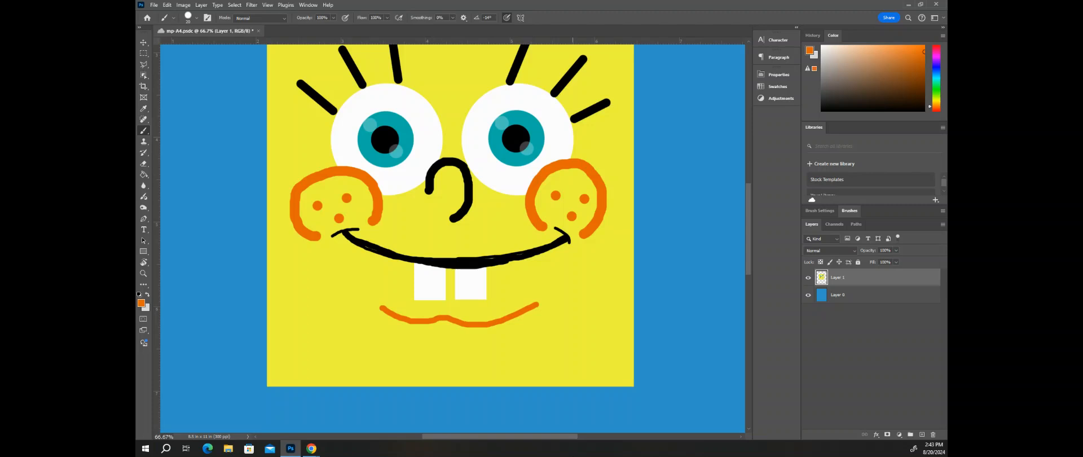
{"action": "key", "text": "ctrl+minus"}
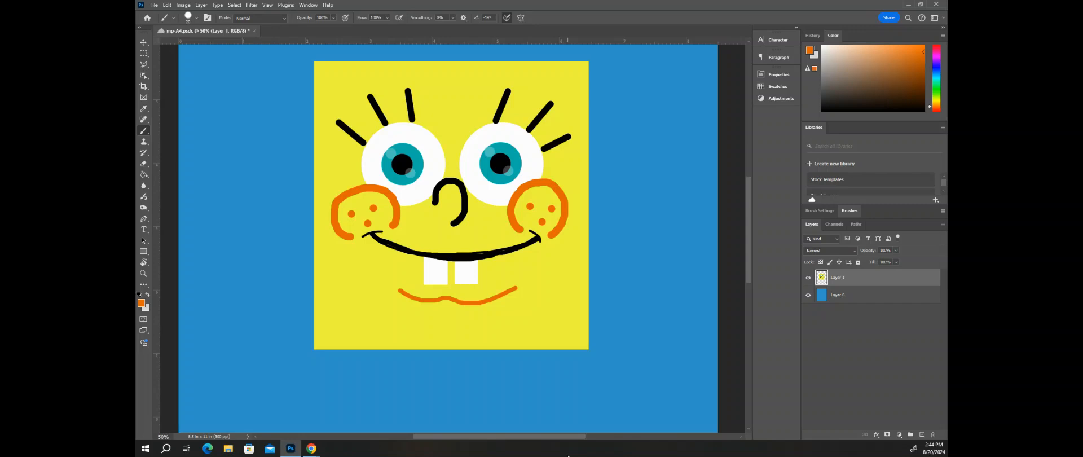
Step: Save the document with the finished face
{"action": "key", "text": "ctrl+minus"}
{"action": "key", "text": "ctrl+minus"}
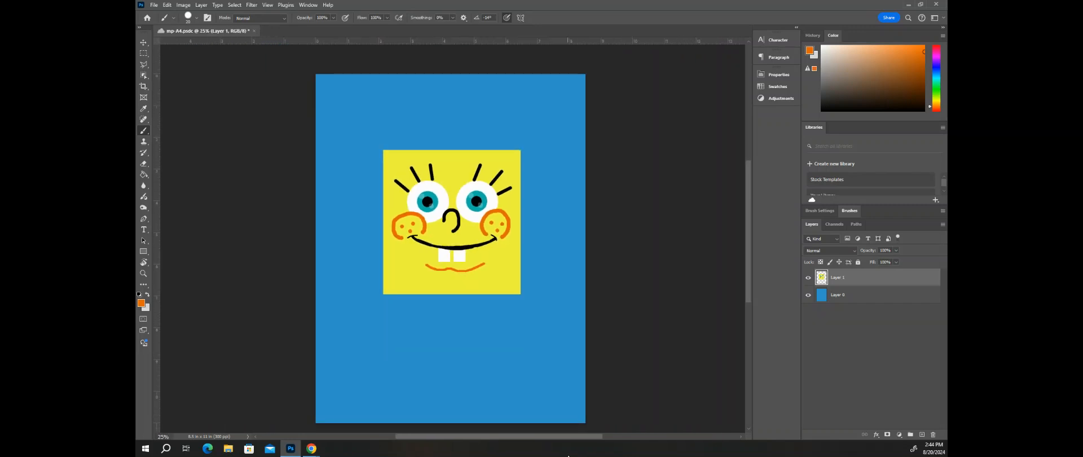
{"action": "key", "text": "ctrl+s"}
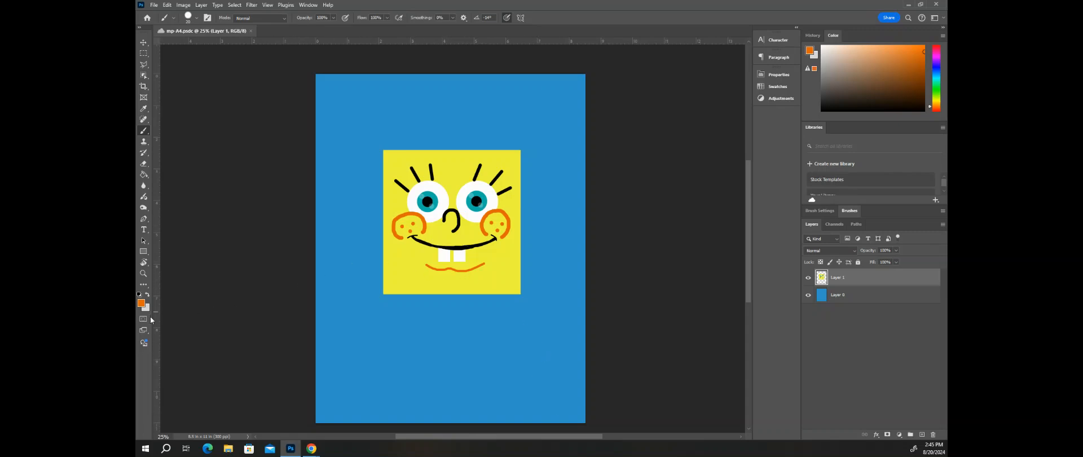
Step: Select a face-wide strip directly below the yellow square, fill it with white as the shirt, and deselect
{"action": "left_click", "coordinate": [146, 55]}
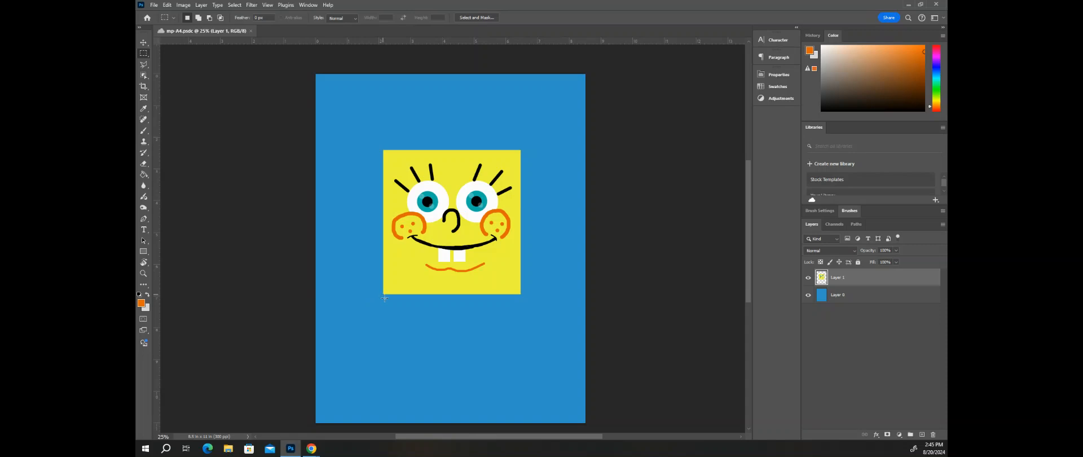
{"action": "left_click_drag", "start_coordinate": [385, 298], "coordinate": [520, 319]}
{"action": "left_click_drag", "start_coordinate": [851, 85], "coordinate": [814, 33]}
{"action": "left_click", "coordinate": [143, 175]}
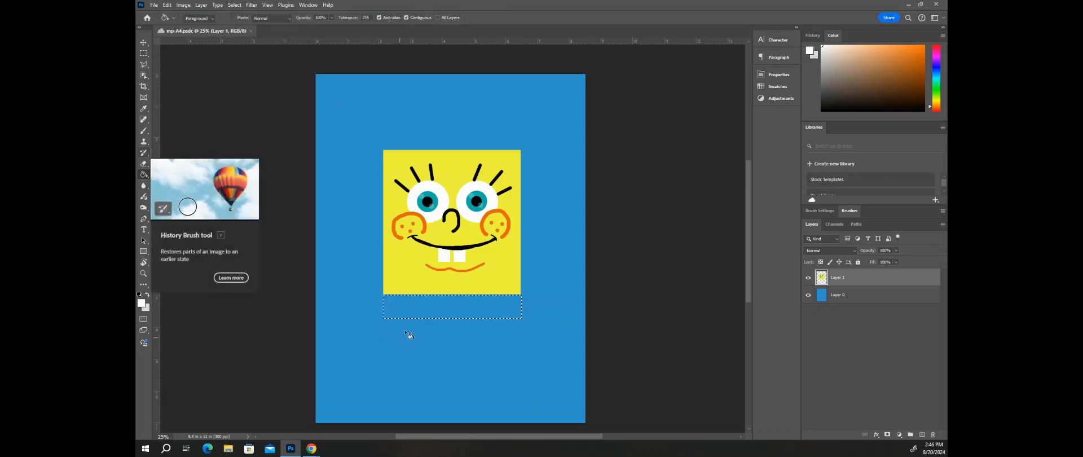
{"action": "left_click", "coordinate": [408, 311]}
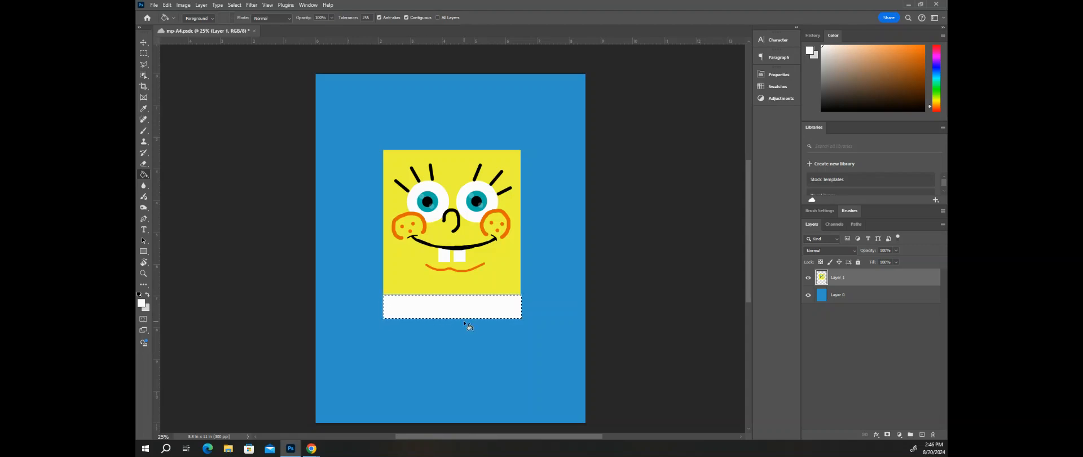
{"action": "key", "text": "ctrl+d"}
{"action": "key", "text": "ctrl+z"}
{"action": "left_click", "coordinate": [144, 53]}
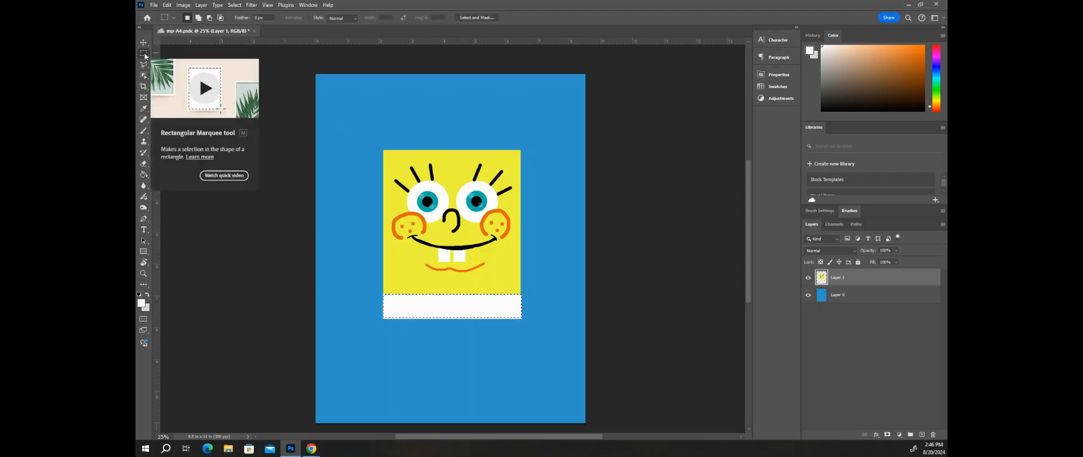
{"action": "key", "text": "g"}
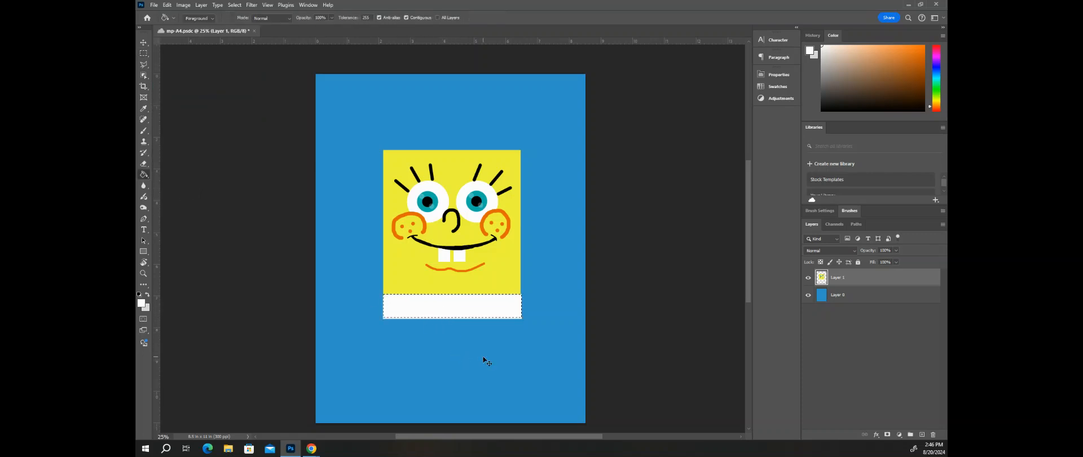
{"action": "key", "text": "ctrl+d"}
Step: Select a thinner strip of the same width directly below the white shirt, fill it with brown as the pants, and deselect
{"action": "left_click", "coordinate": [144, 53]}
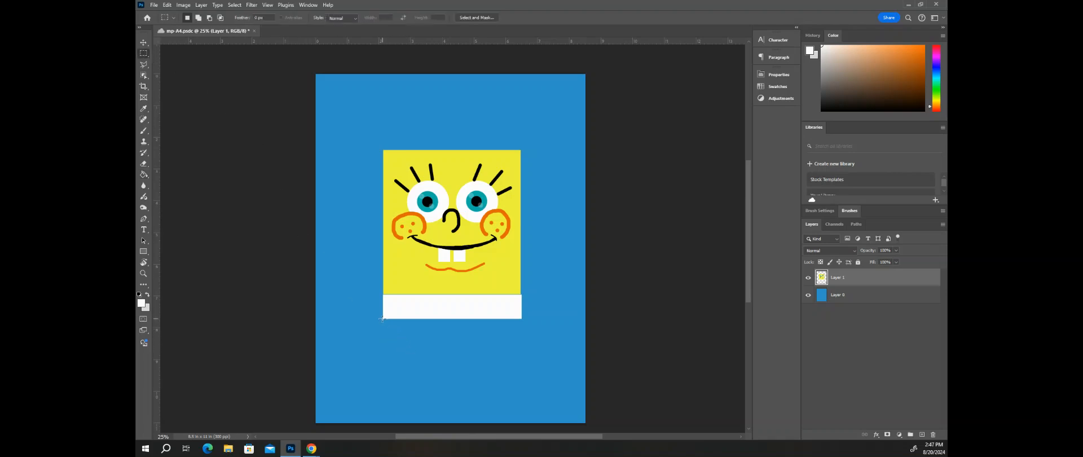
{"action": "left_click_drag", "start_coordinate": [383, 319], "coordinate": [505, 338]}
{"action": "left_click_drag", "start_coordinate": [910, 93], "coordinate": [890, 82]}
{"action": "left_click", "coordinate": [144, 175]}
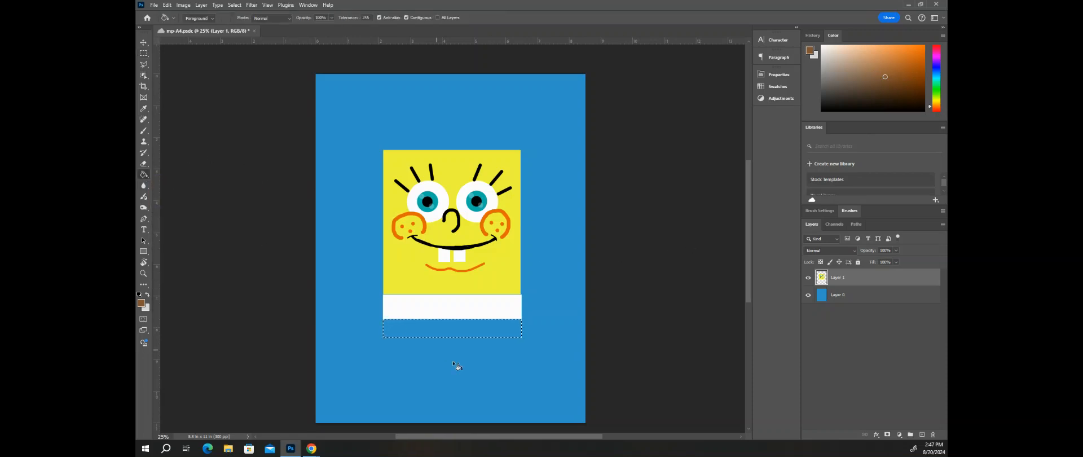
{"action": "left_click", "coordinate": [436, 328]}
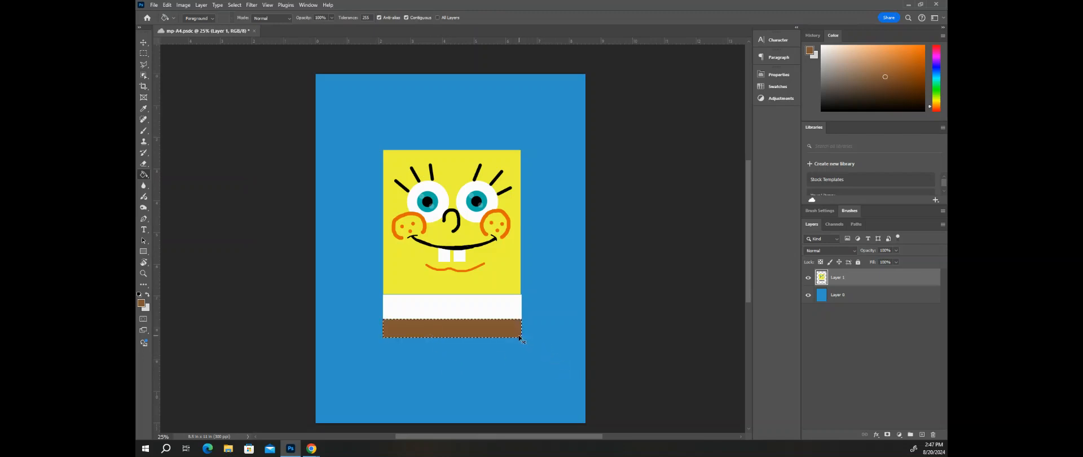
{"action": "key", "text": "ctrl+d"}
Step: Make a short rectangular selection under the left half of the brown pants and fill it with the same brown as the first leg
{"action": "scroll", "coordinate": [561, 358], "scroll_direction": "down", "scroll_amount": 2}
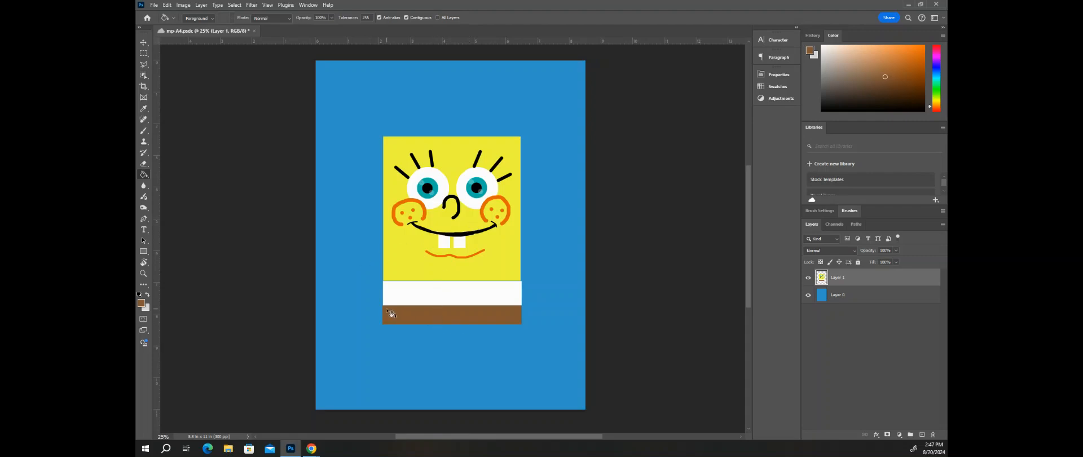
{"action": "left_click", "coordinate": [145, 54]}
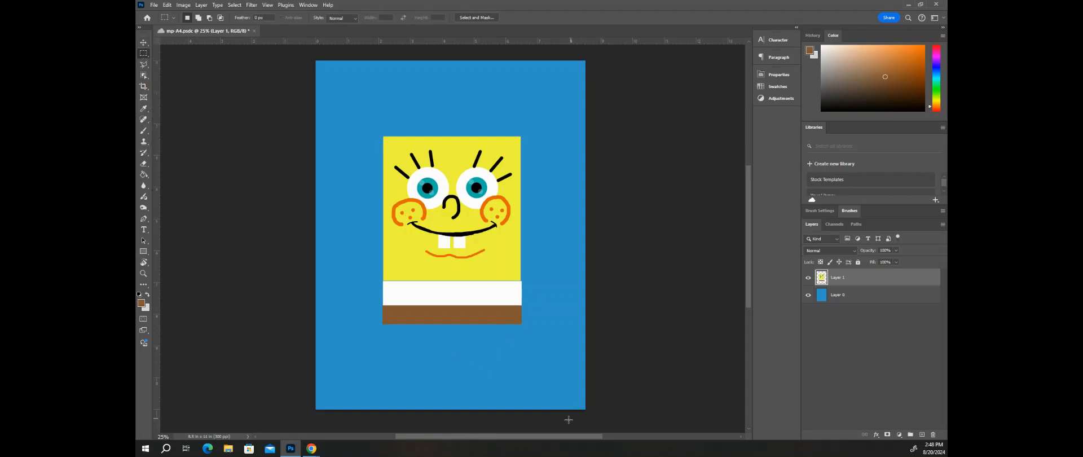
{"action": "key", "text": "ctrl+plus"}
{"action": "key", "text": "ctrl+plus"}
{"action": "scroll", "coordinate": [484, 321], "scroll_direction": "down", "scroll_amount": 5}
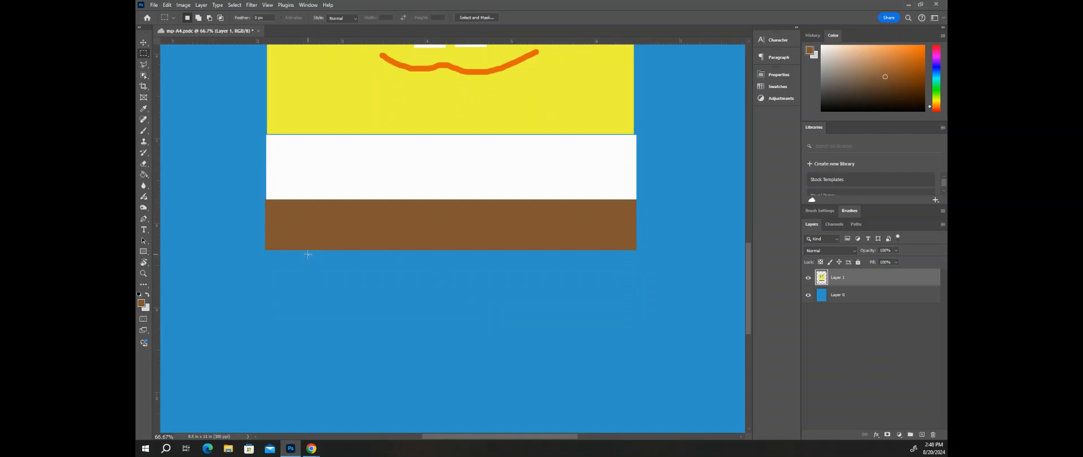
{"action": "left_click_drag", "start_coordinate": [307, 250], "coordinate": [401, 275]}
{"action": "left_click", "coordinate": [350, 259]}
{"action": "left_click_drag", "start_coordinate": [305, 251], "coordinate": [427, 276]}
{"action": "left_click", "coordinate": [144, 175]}
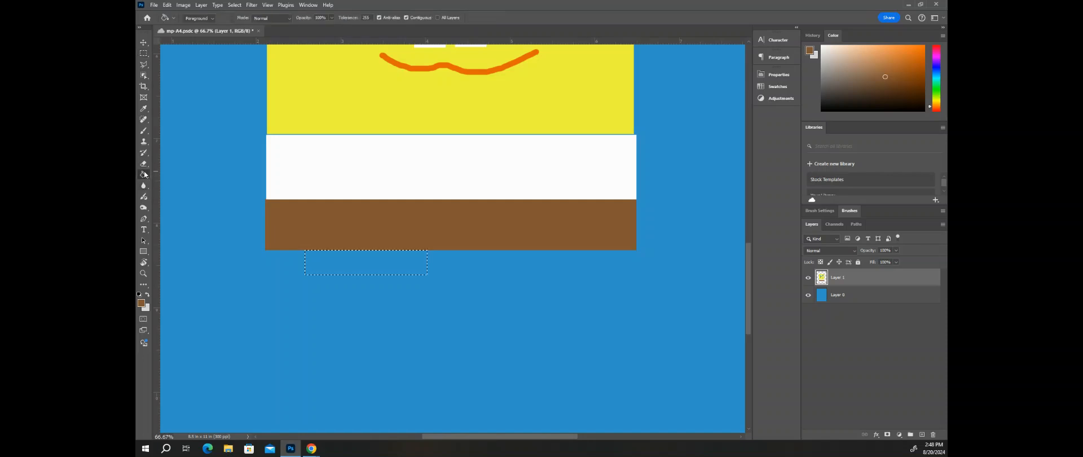
{"action": "left_click", "coordinate": [376, 260]}
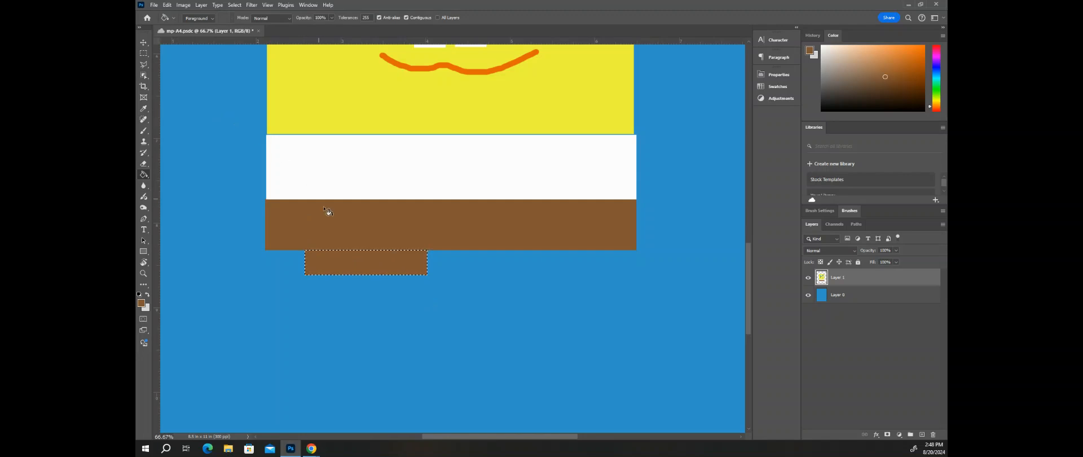
Step: Move the selection outline under the right half of the pants, fill it with brown as the matching second leg, and deselect
{"action": "left_click", "coordinate": [144, 54]}
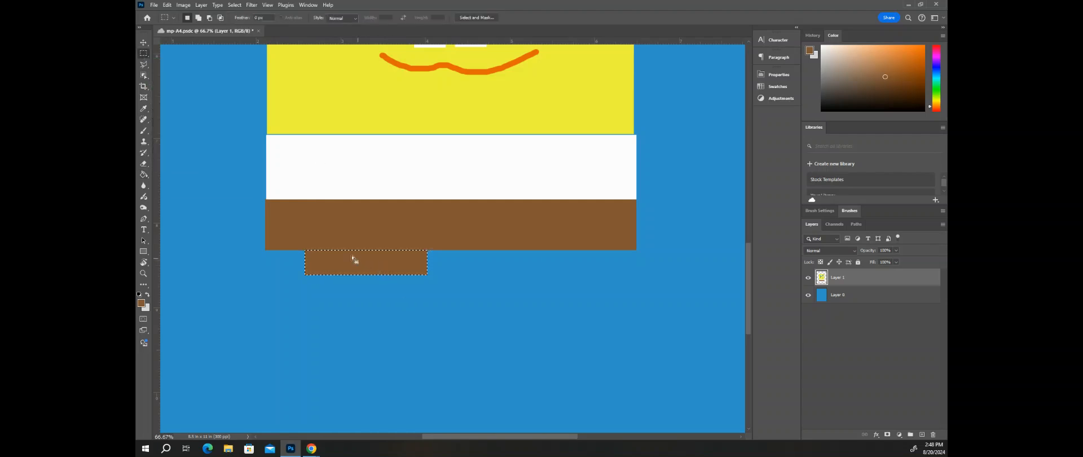
{"action": "left_click_drag", "start_coordinate": [365, 260], "coordinate": [534, 262]}
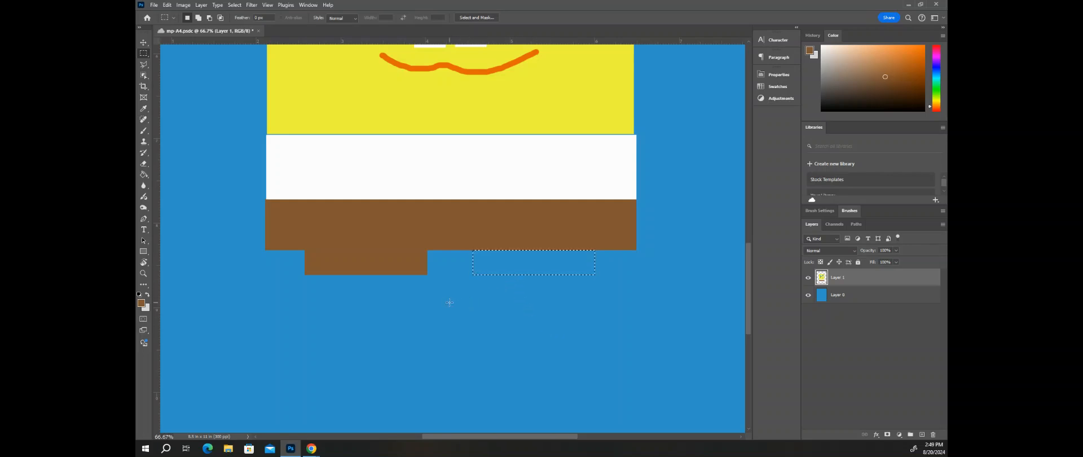
{"action": "key", "text": "g"}
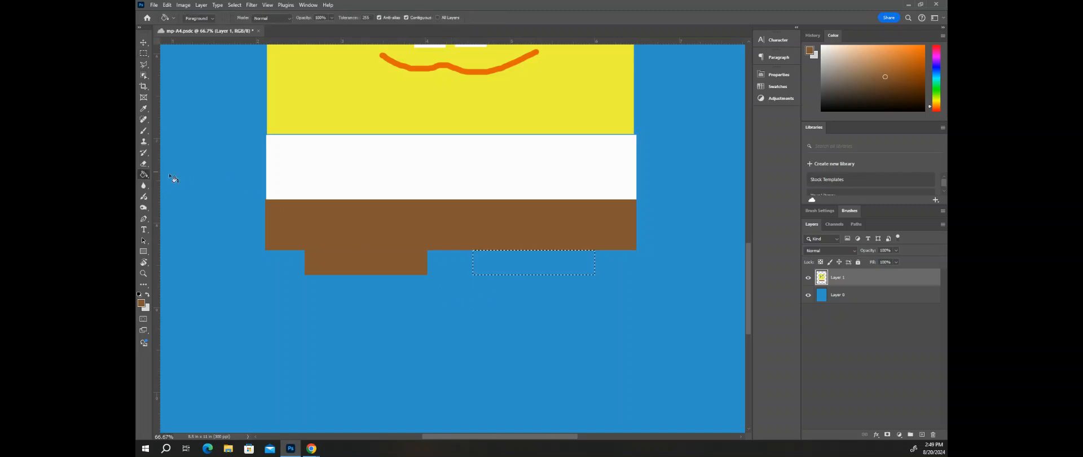
{"action": "left_click", "coordinate": [550, 260]}
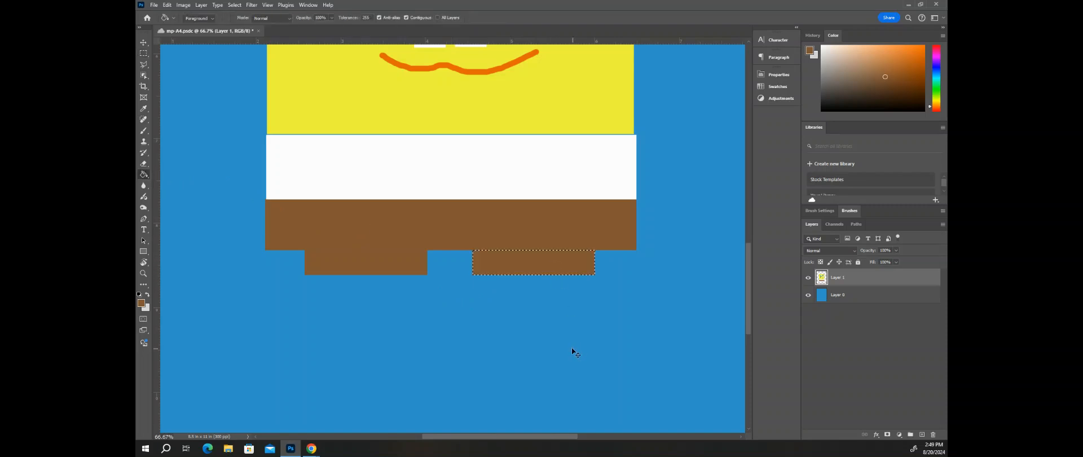
{"action": "key", "text": "ctrl+d"}
{"action": "key", "text": "ctrl+0"}
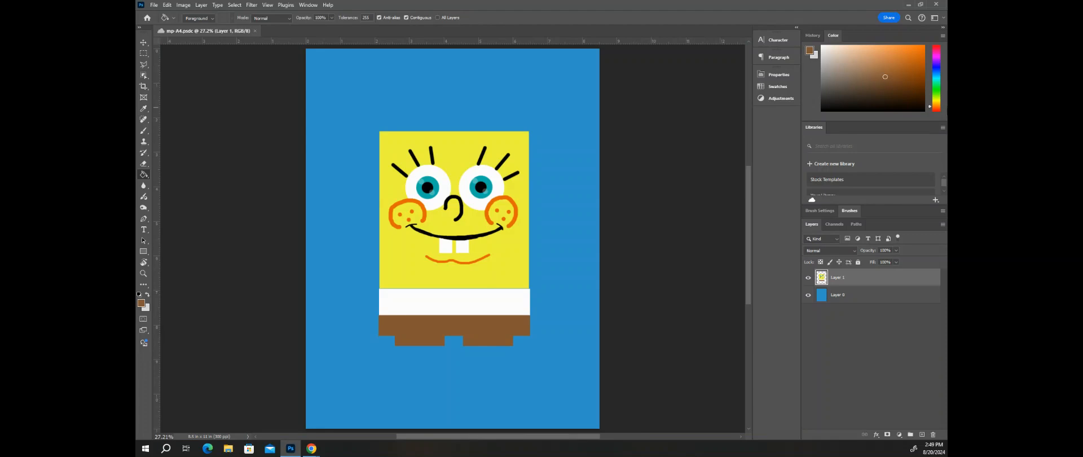
Step: Set the foreground color to bright red-orange and paint the outline of a tie knot at the top centre of the white shirt
{"action": "left_click_drag", "start_coordinate": [937, 107], "coordinate": [938, 114]}
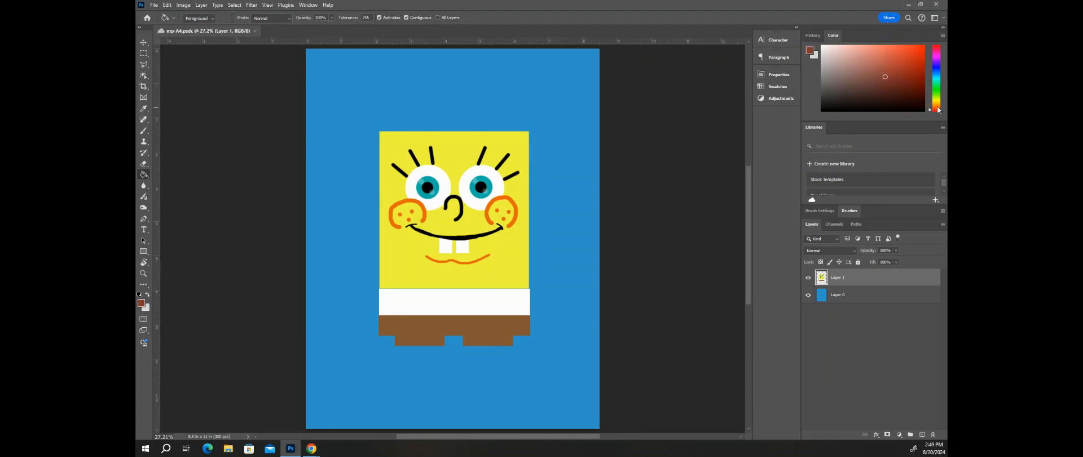
{"action": "left_click", "coordinate": [921, 47]}
{"action": "key", "text": "ctrl+plus"}
{"action": "key", "text": "ctrl+plus"}
{"action": "key", "text": "ctrl+plus"}
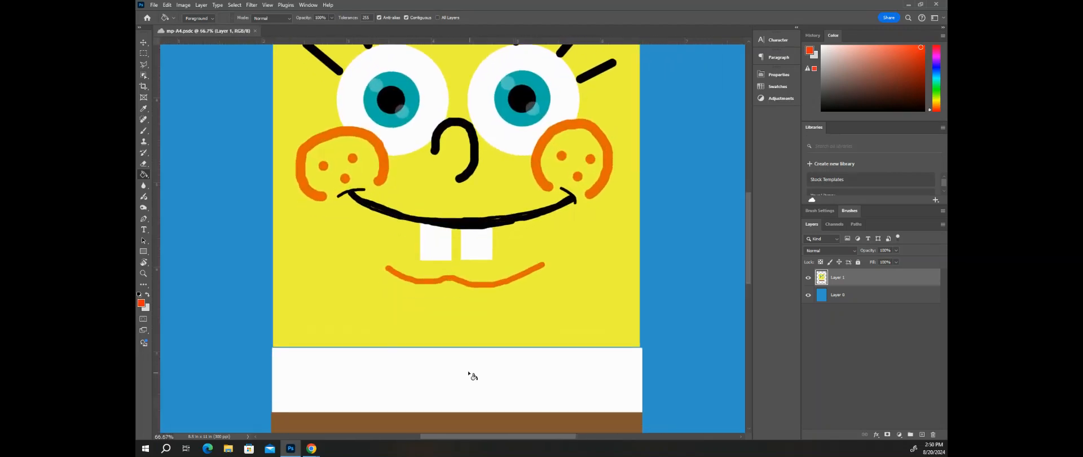
{"action": "scroll", "coordinate": [465, 362], "scroll_direction": "down", "scroll_amount": 5}
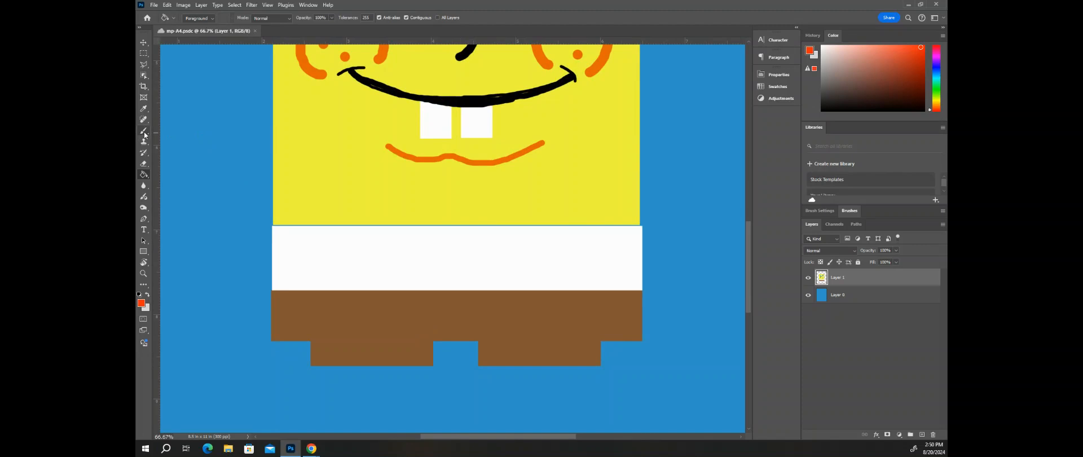
{"action": "left_click", "coordinate": [143, 130]}
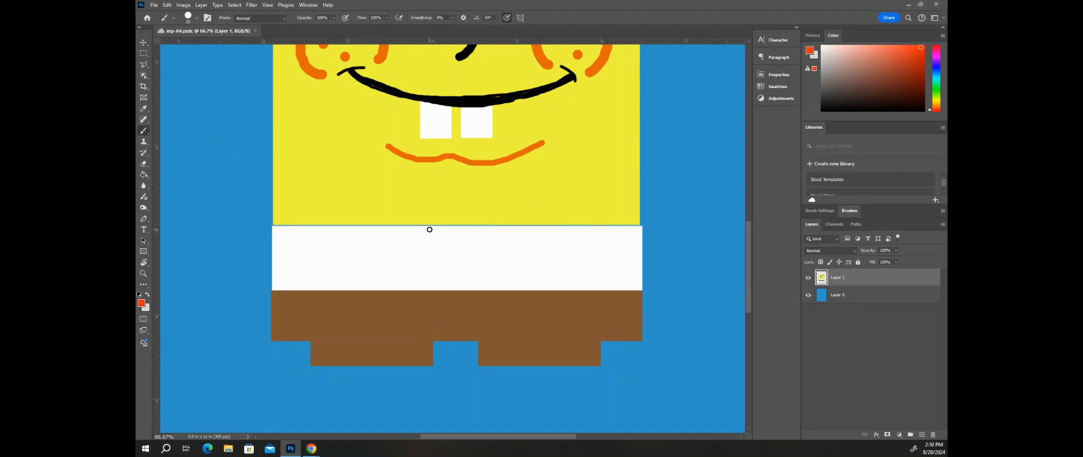
{"action": "mouse_move", "coordinate": [431, 227]}
{"action": "left_mouse_down"}
{"action": "mouse_move", "coordinate": [451, 254]}
{"action": "mouse_move", "coordinate": [480, 243]}
{"action": "mouse_move", "coordinate": [485, 227]}
{"action": "mouse_move", "coordinate": [430, 227]}
{"action": "left_mouse_up"}
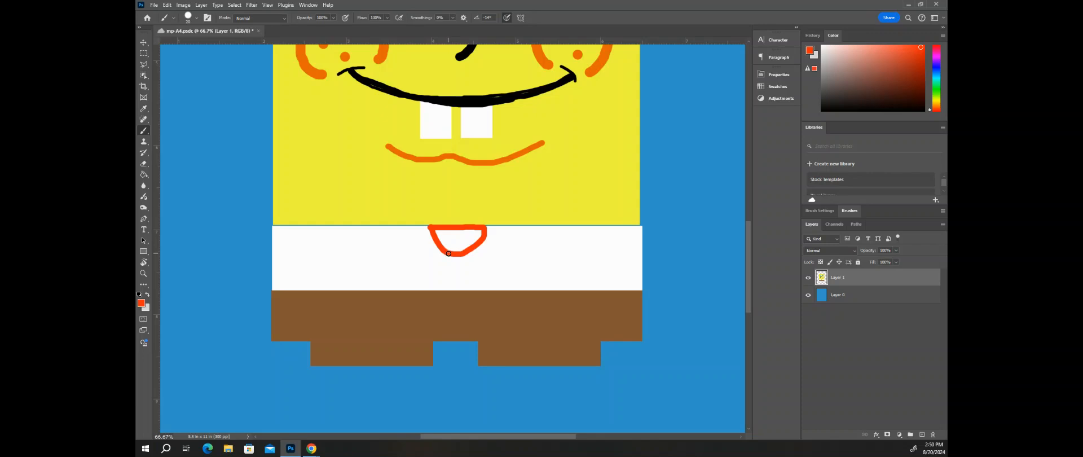
Step: Paint a diamond-shaped tie outline from the bottom of the knot down over the brown pants
{"action": "mouse_move", "coordinate": [447, 254]}
{"action": "left_mouse_down"}
{"action": "mouse_move", "coordinate": [425, 279]}
{"action": "mouse_move", "coordinate": [439, 297]}
{"action": "left_mouse_up"}
{"action": "left_click_drag", "start_coordinate": [456, 324], "coordinate": [458, 328]}
{"action": "mouse_move", "coordinate": [476, 294]}
{"action": "left_mouse_down"}
{"action": "mouse_move", "coordinate": [484, 287]}
{"action": "mouse_move", "coordinate": [465, 257]}
{"action": "left_mouse_up"}
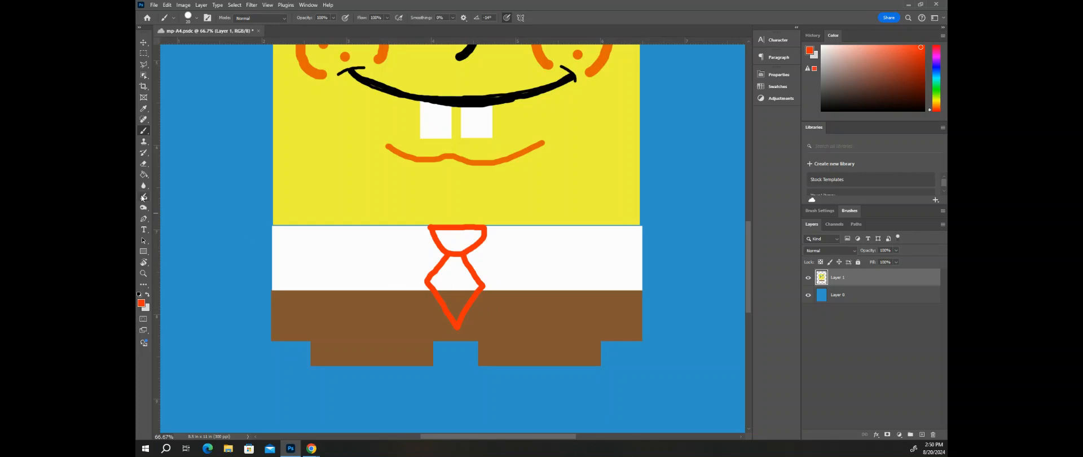
{"action": "left_click", "coordinate": [144, 175]}
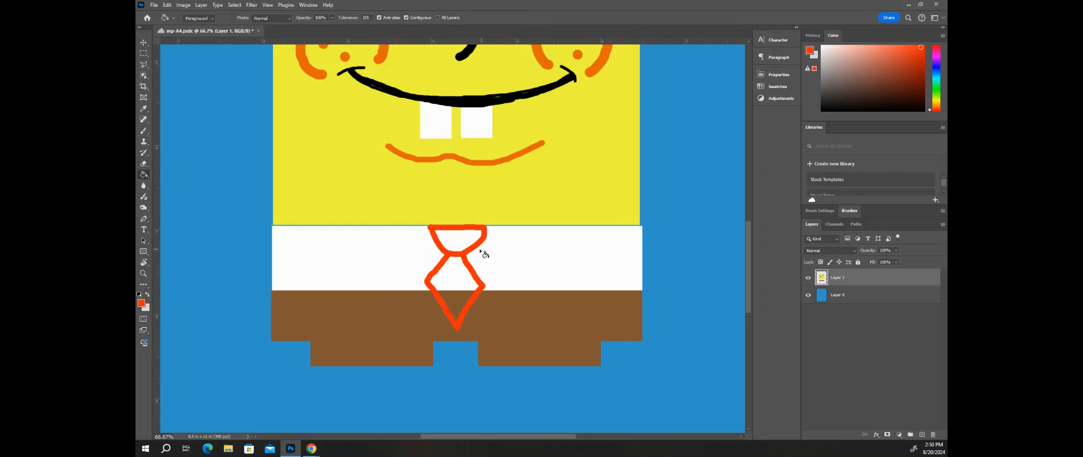
{"action": "left_click", "coordinate": [454, 291]}
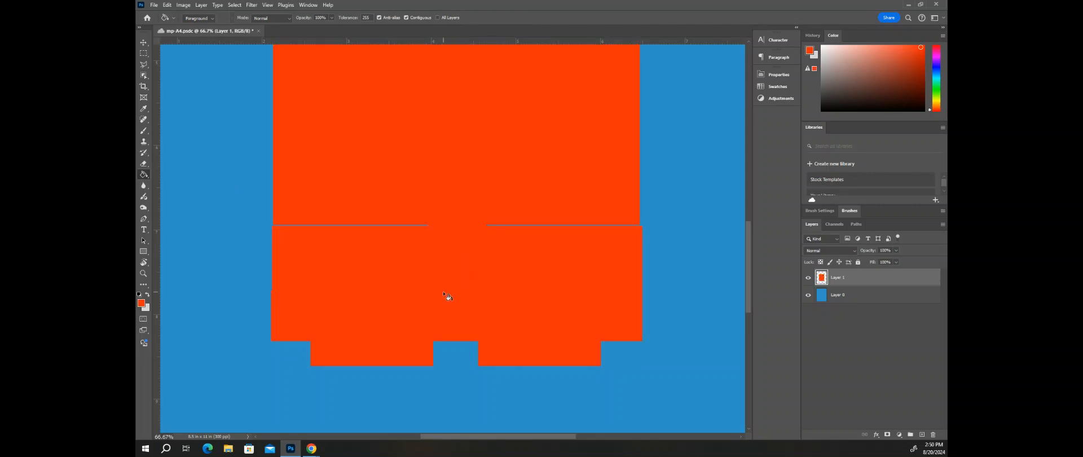
{"action": "key", "text": "ctrl+z"}
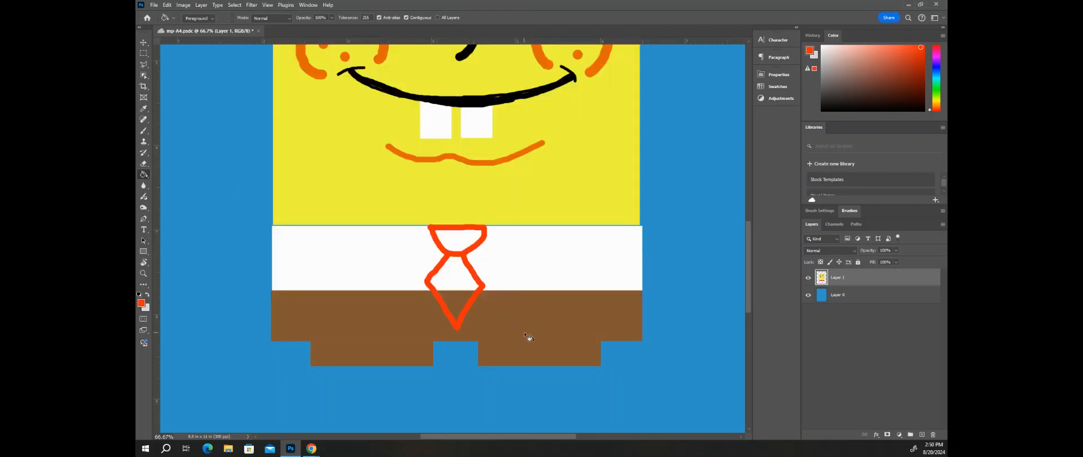
{"action": "left_click", "coordinate": [455, 303]}
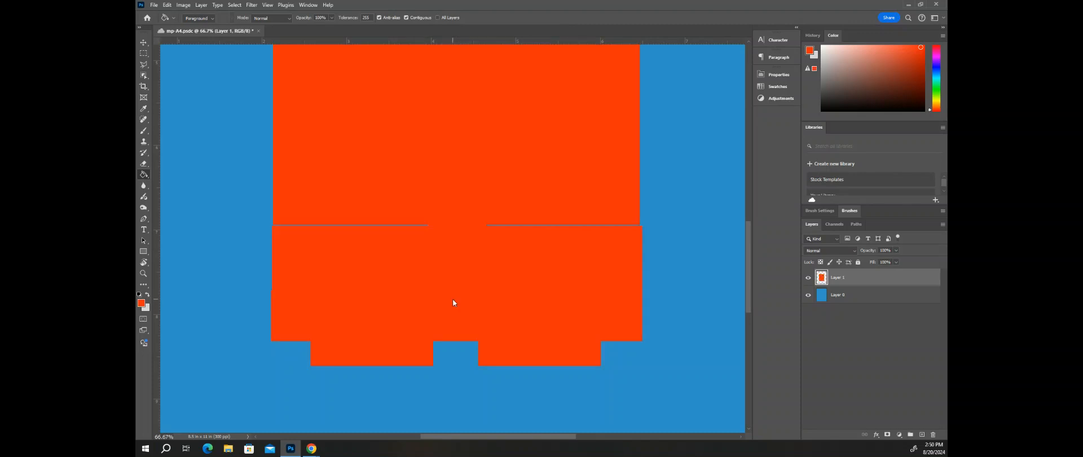
{"action": "key", "text": "ctrl+z"}
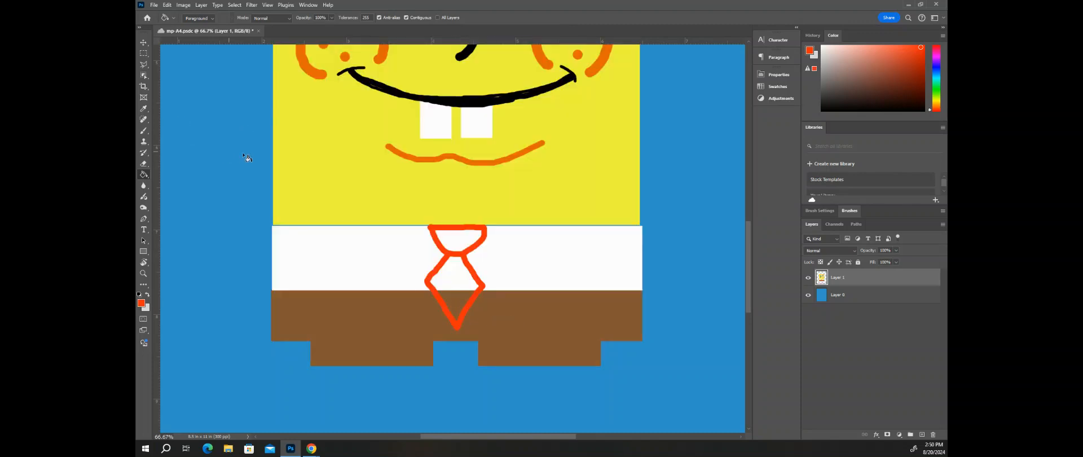
Step: Enlarge the brush and paint the inside of the knot and the tie solid red-orange
{"action": "left_click", "coordinate": [144, 131]}
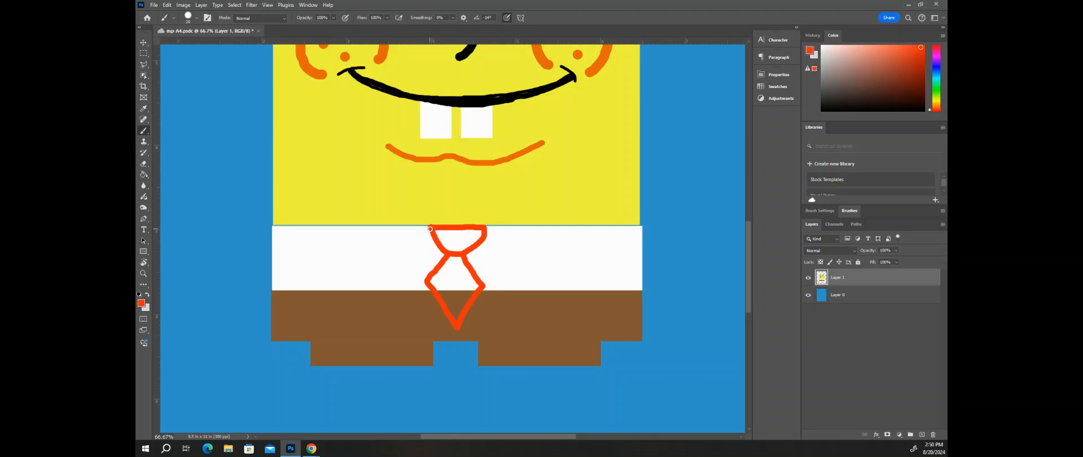
{"action": "left_click_drag", "start_coordinate": [441, 234], "coordinate": [444, 241]}
{"action": "key", "text": "]"}
{"action": "key", "text": "]"}
{"action": "mouse_move", "coordinate": [440, 235]}
{"action": "left_mouse_down"}
{"action": "mouse_move", "coordinate": [480, 232]}
{"action": "mouse_move", "coordinate": [448, 246]}
{"action": "mouse_move", "coordinate": [451, 264]}
{"action": "mouse_move", "coordinate": [432, 283]}
{"action": "mouse_move", "coordinate": [456, 318]}
{"action": "mouse_move", "coordinate": [475, 285]}
{"action": "mouse_move", "coordinate": [459, 254]}
{"action": "mouse_move", "coordinate": [449, 286]}
{"action": "left_mouse_up"}
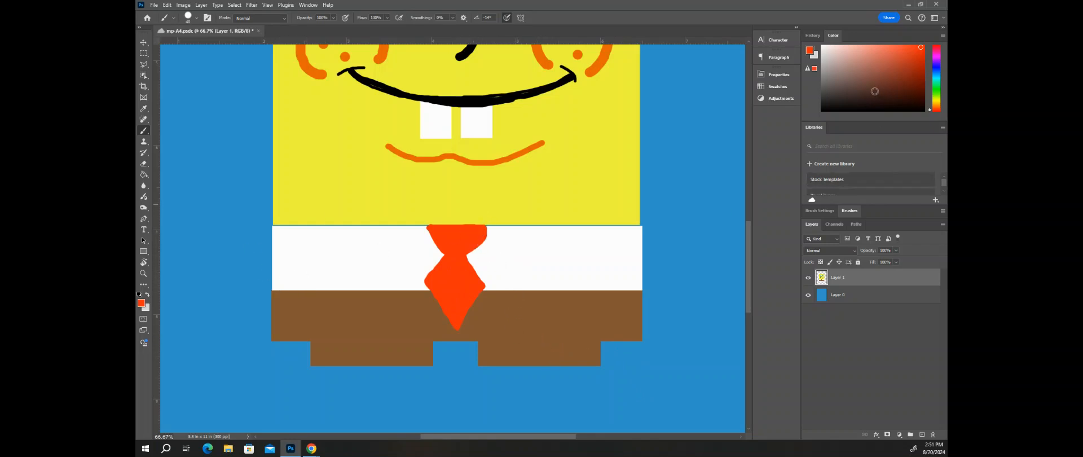
Step: Reset the foreground color to black, shrink the brush, and paint a V-shaped collar point on the shirt just right of the tie knot
{"action": "key", "text": "d"}
{"action": "key", "text": "bracketleft"}
{"action": "key", "text": "bracketleft"}
{"action": "key", "text": "bracketleft"}
{"action": "key", "text": "bracketleft"}
{"action": "key", "text": "bracketleft"}
{"action": "left_click", "coordinate": [486, 227]}
{"action": "mouse_move", "coordinate": [486, 228]}
{"action": "left_mouse_down"}
{"action": "mouse_move", "coordinate": [501, 259]}
{"action": "mouse_move", "coordinate": [583, 227]}
{"action": "left_mouse_up"}
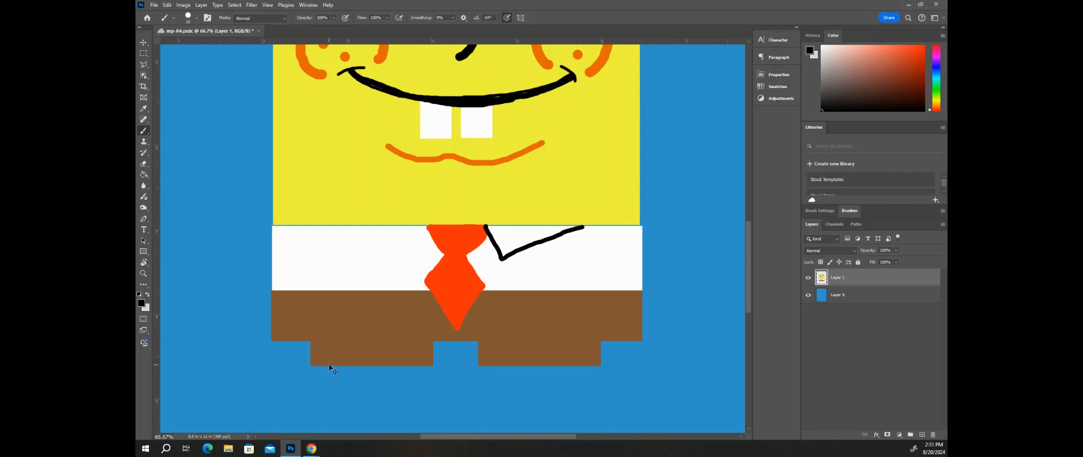
{"action": "key", "text": "ctrl+z"}
{"action": "mouse_move", "coordinate": [487, 226]}
{"action": "left_mouse_down"}
{"action": "mouse_move", "coordinate": [503, 259]}
{"action": "mouse_move", "coordinate": [565, 225]}
{"action": "left_mouse_up"}
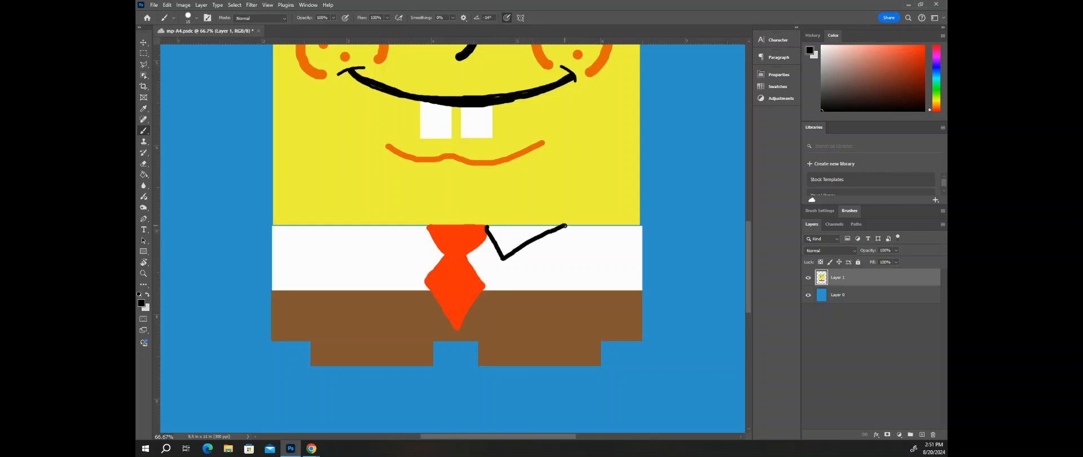
Step: Replace the freehand collar with straight-line V-shaped black collar points on the white shirt, one on each side of the tie knot
{"action": "key", "text": "ctrl+z"}
{"action": "left_click_drag", "start_coordinate": [488, 228], "coordinate": [506, 254]}
{"action": "key", "text": "ctrl+z"}
{"action": "left_click", "coordinate": [512, 258], "text": "shift"}
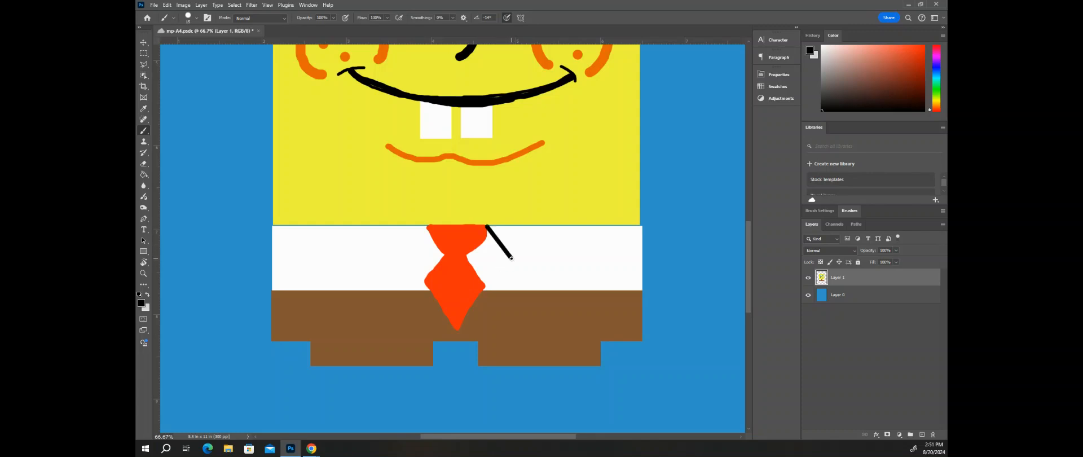
{"action": "left_click", "coordinate": [562, 227], "text": "shift"}
{"action": "left_click", "coordinate": [403, 259], "text": "shift"}
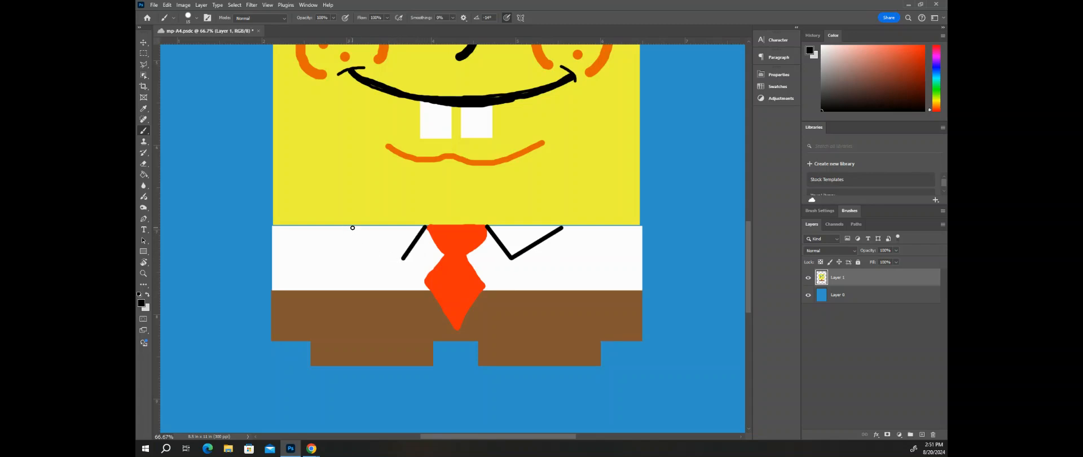
{"action": "left_click", "coordinate": [353, 228], "text": "shift"}
Step: Enlarge the brush and paint two straight horizontal black belt dashes on the brown pants, to the left of the tie
{"action": "key", "text": "bracketright"}
{"action": "key", "text": "bracketright"}
{"action": "key", "text": "bracketright"}
{"action": "key", "text": "bracketright"}
{"action": "mouse_move", "coordinate": [285, 310]}
{"action": "left_mouse_down"}
{"action": "mouse_move", "coordinate": [323, 313]}
{"action": "mouse_move", "coordinate": [289, 311]}
{"action": "mouse_move", "coordinate": [337, 310]}
{"action": "left_mouse_up"}
{"action": "key", "text": "ctrl+z"}
{"action": "left_click", "coordinate": [367, 312], "text": "shift"}
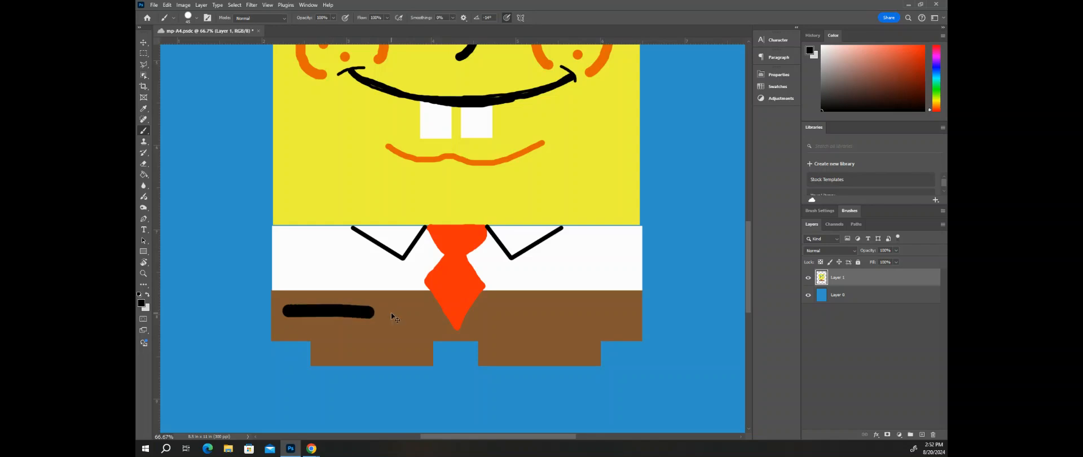
{"action": "key", "text": "ctrl+z"}
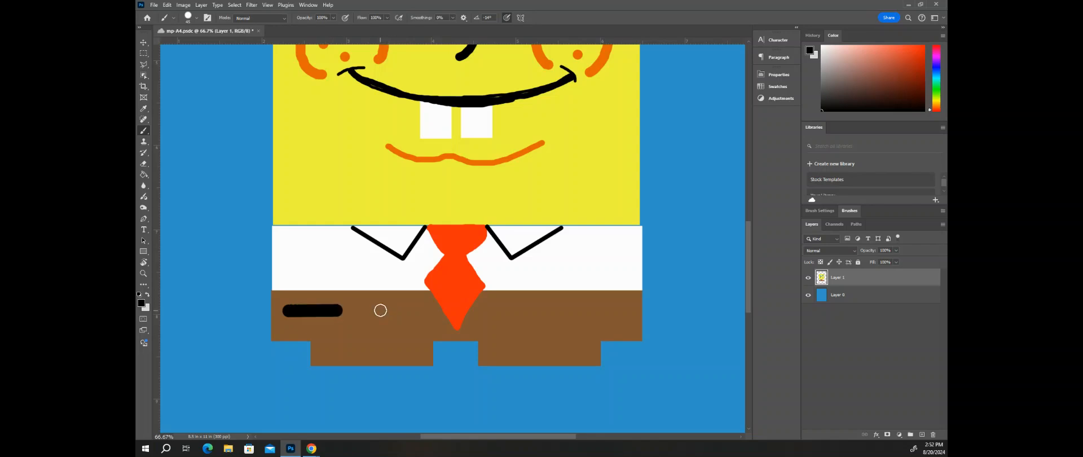
{"action": "left_click", "coordinate": [365, 310]}
{"action": "left_click", "coordinate": [420, 309], "text": "shift"}
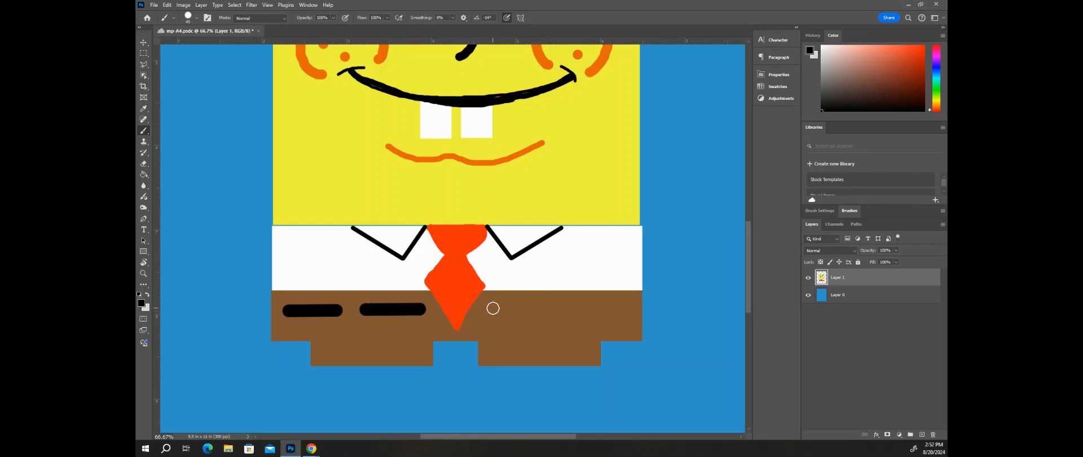
Step: Paint two matching horizontal black belt dashes on the brown pants, to the right of the tie
{"action": "left_click", "coordinate": [492, 307]}
{"action": "left_click", "coordinate": [564, 308], "text": "shift"}
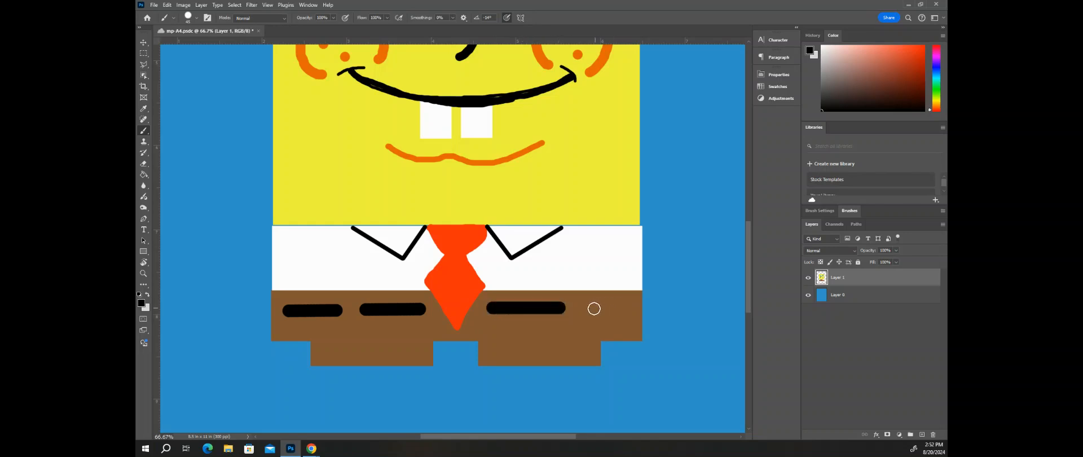
{"action": "left_click", "coordinate": [588, 308]}
{"action": "left_click", "coordinate": [625, 309], "text": "shift"}
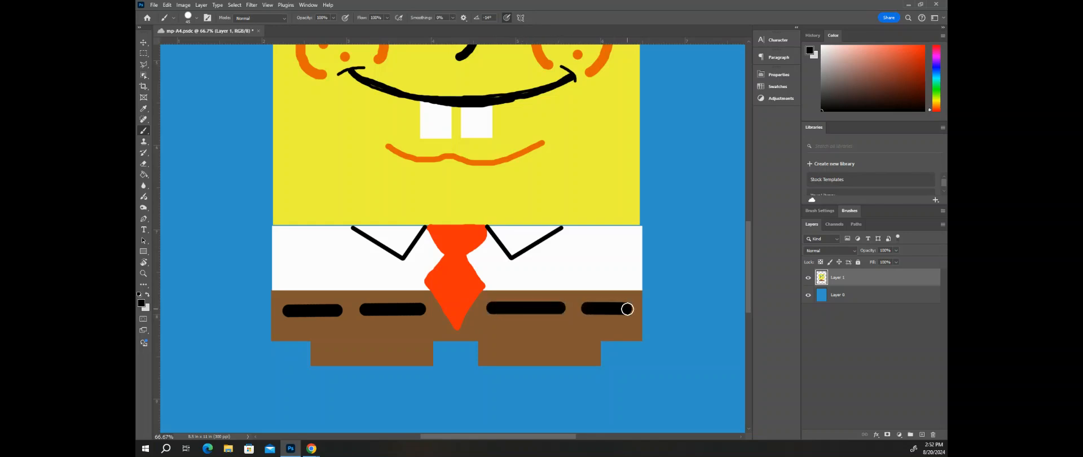
Step: Switch to the SpongeBob reference picture in Chrome and examine the character's arms, legs and shoes
{"action": "key", "text": "ctrl+minus"}
{"action": "key", "text": "ctrl+minus"}
{"action": "key", "text": "ctrl+minus"}
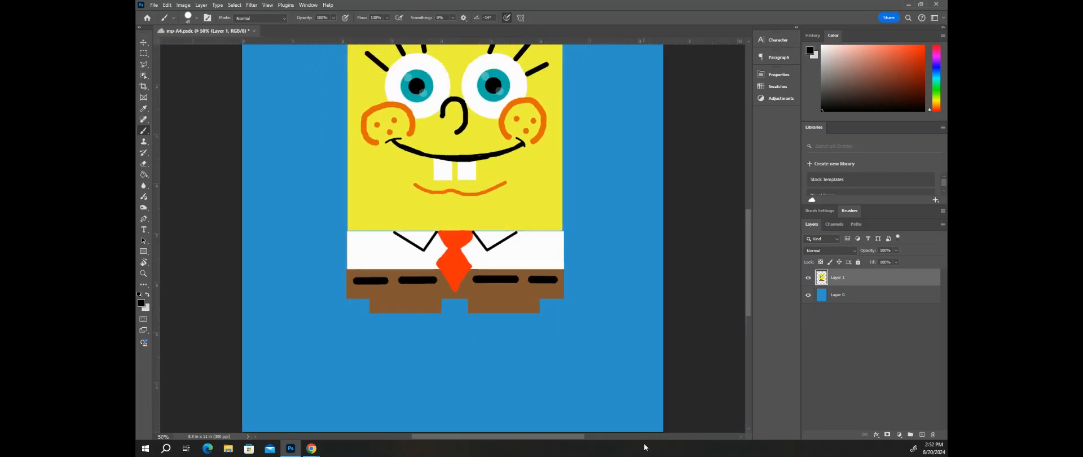
{"action": "scroll", "coordinate": [642, 368], "scroll_direction": "up", "scroll_amount": 3}
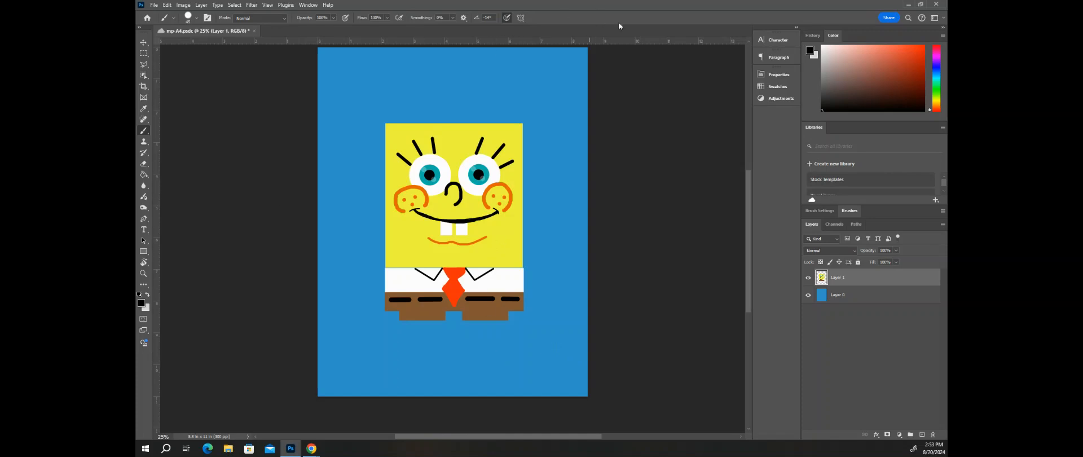
{"action": "left_click", "coordinate": [909, 4]}
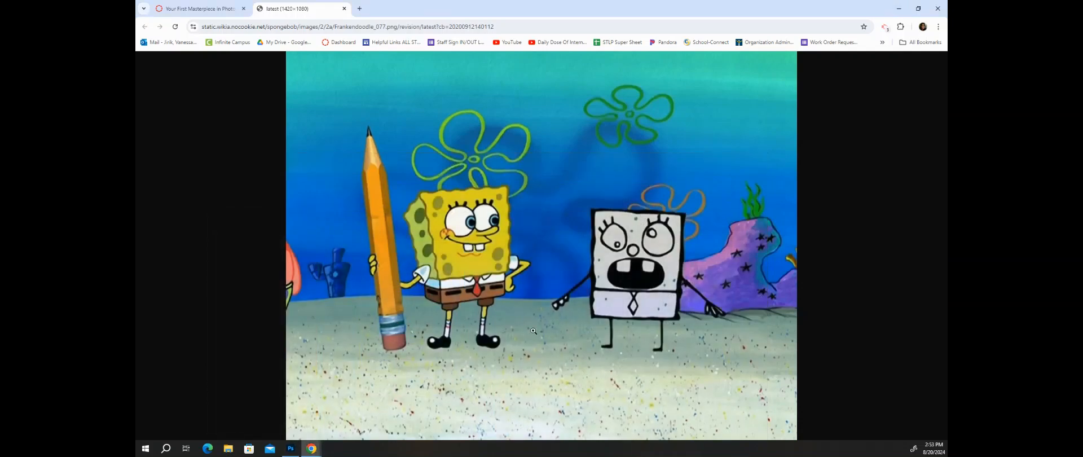
{"action": "scroll", "coordinate": [533, 331], "scroll_direction": "up", "scroll_amount": 3}
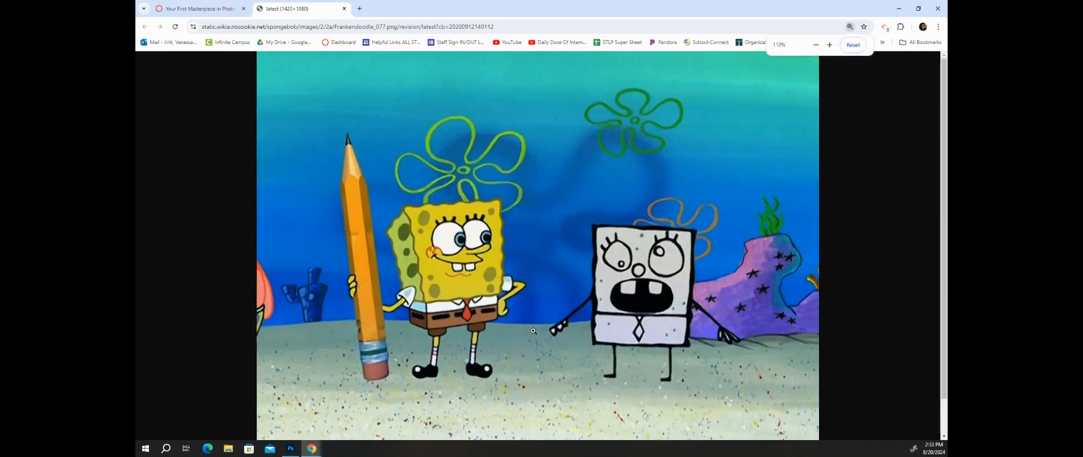
{"action": "scroll", "coordinate": [533, 330], "scroll_direction": "down", "scroll_amount": 3}
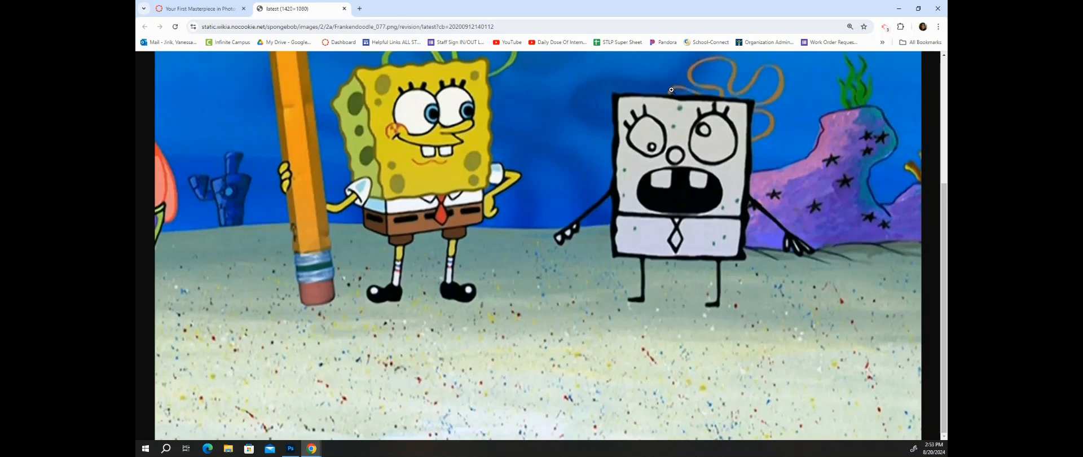
Step: Return to Photoshop, sample the face's yellow, enlarge the brush and paint a straight leg below each pant leg
{"action": "left_click", "coordinate": [289, 448]}
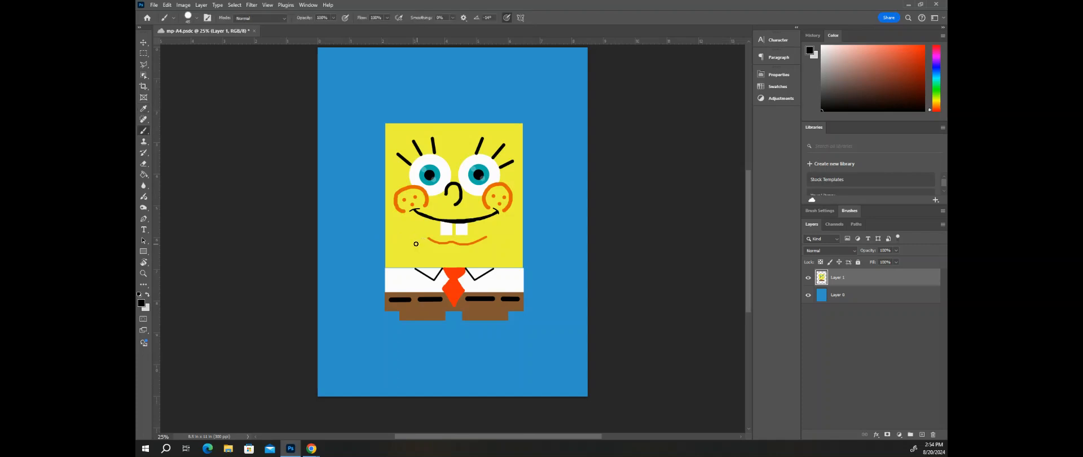
{"action": "left_click", "coordinate": [410, 238], "text": "alt"}
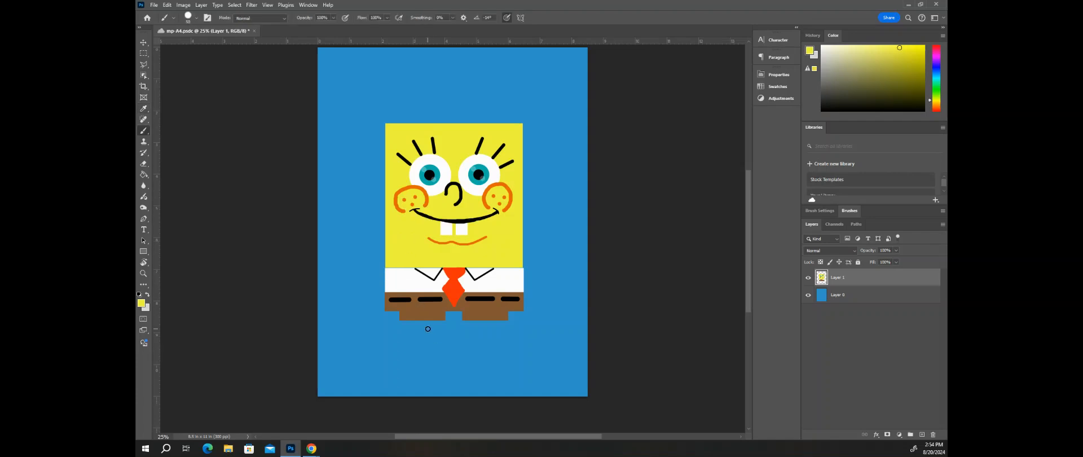
{"action": "key", "text": "bracketright"}
{"action": "key", "text": "bracketright"}
{"action": "key", "text": "bracketright"}
{"action": "left_click_drag", "start_coordinate": [483, 322], "coordinate": [487, 356]}
{"action": "key", "text": "ctrl+z"}
{"action": "left_click", "coordinate": [482, 324]}
{"action": "left_click", "coordinate": [483, 358], "text": "shift"}
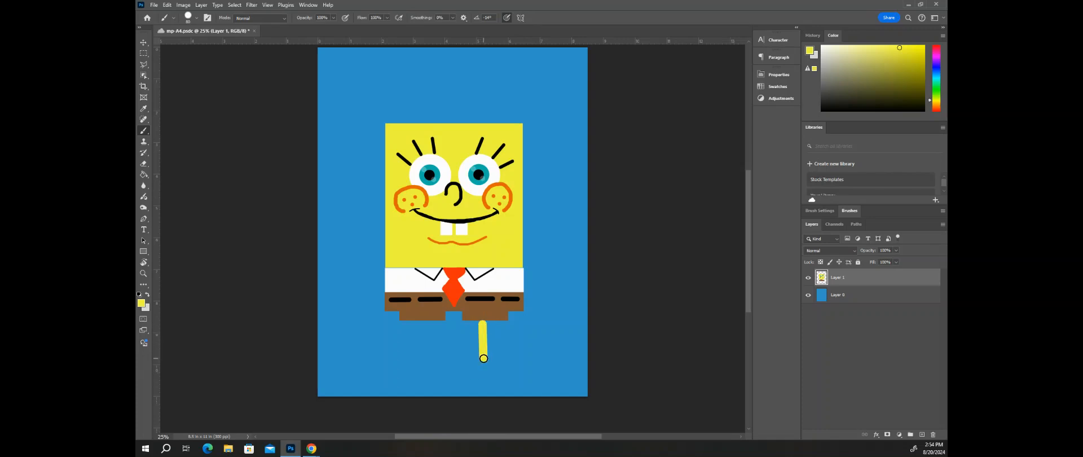
{"action": "left_click", "coordinate": [418, 324]}
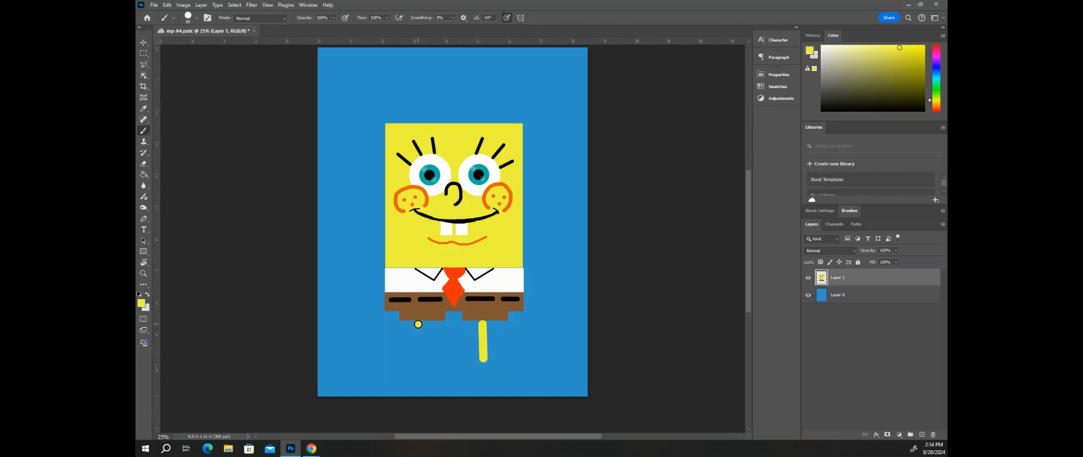
{"action": "left_click", "coordinate": [417, 357], "text": "shift"}
Step: Paint a curved raised yellow arm from each side of the shirt, and stamp a larger round palm at the end of each arm
{"action": "left_click_drag", "start_coordinate": [527, 280], "coordinate": [558, 201]}
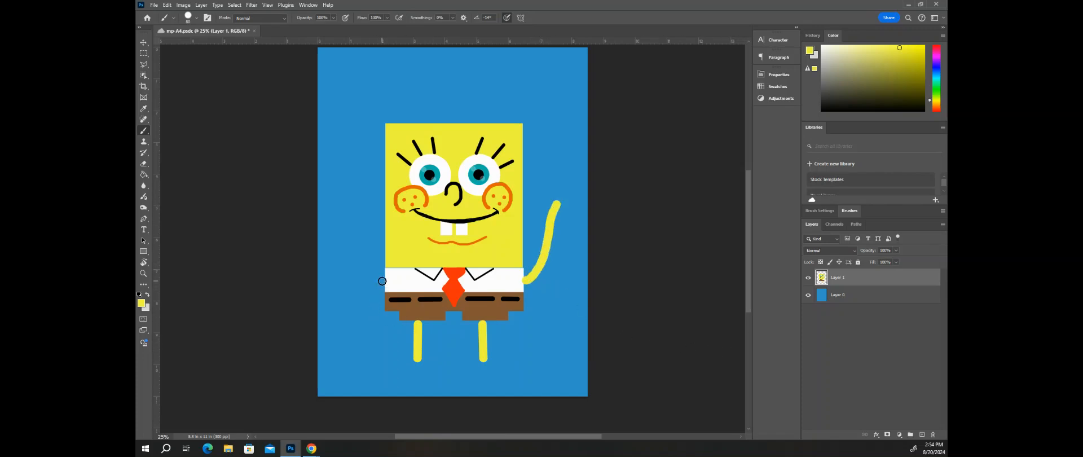
{"action": "mouse_move", "coordinate": [383, 282]}
{"action": "left_mouse_down"}
{"action": "mouse_move", "coordinate": [364, 259]}
{"action": "mouse_move", "coordinate": [354, 205]}
{"action": "left_mouse_up"}
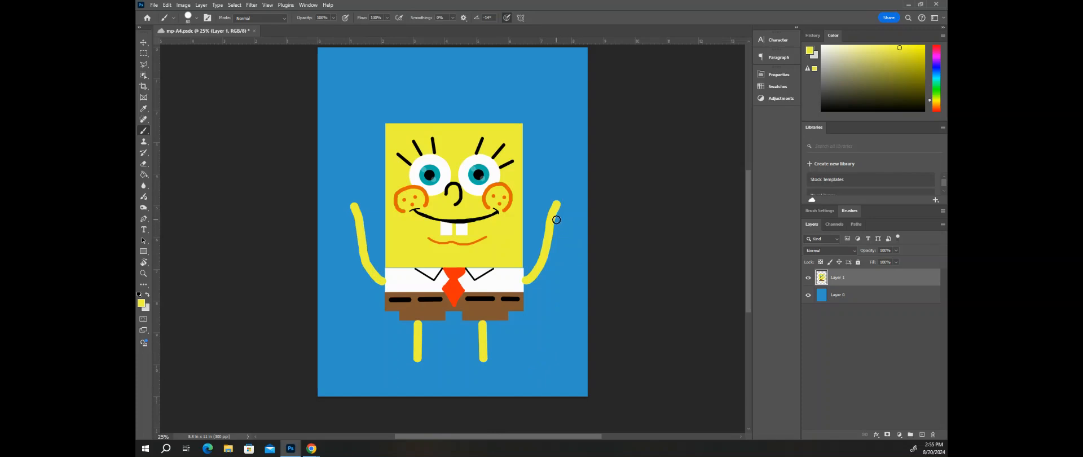
{"action": "key", "text": "bracketright"}
{"action": "key", "text": "bracketright"}
{"action": "key", "text": "bracketright"}
{"action": "key", "text": "bracketright"}
{"action": "key", "text": "bracketright"}
{"action": "key", "text": "bracketright"}
{"action": "key", "text": "bracketright"}
{"action": "left_click", "coordinate": [555, 205]}
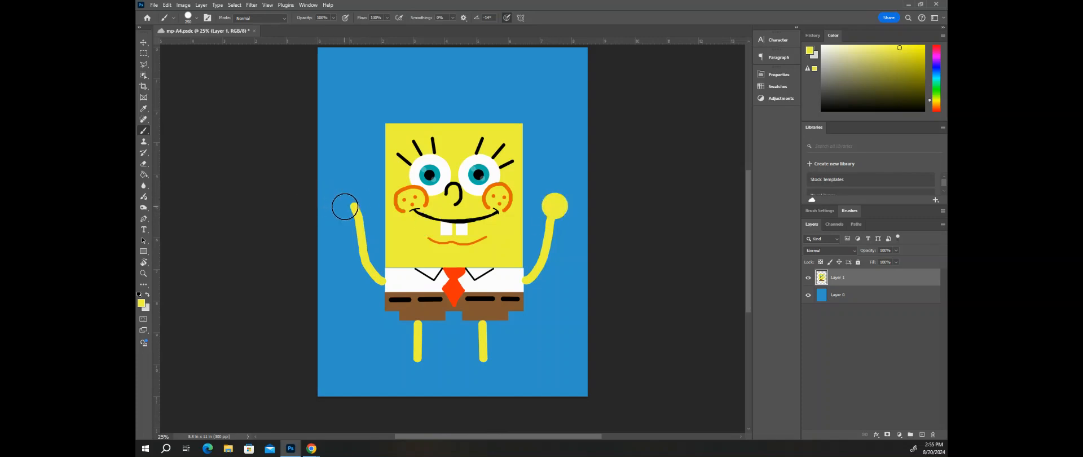
{"action": "left_click", "coordinate": [351, 206]}
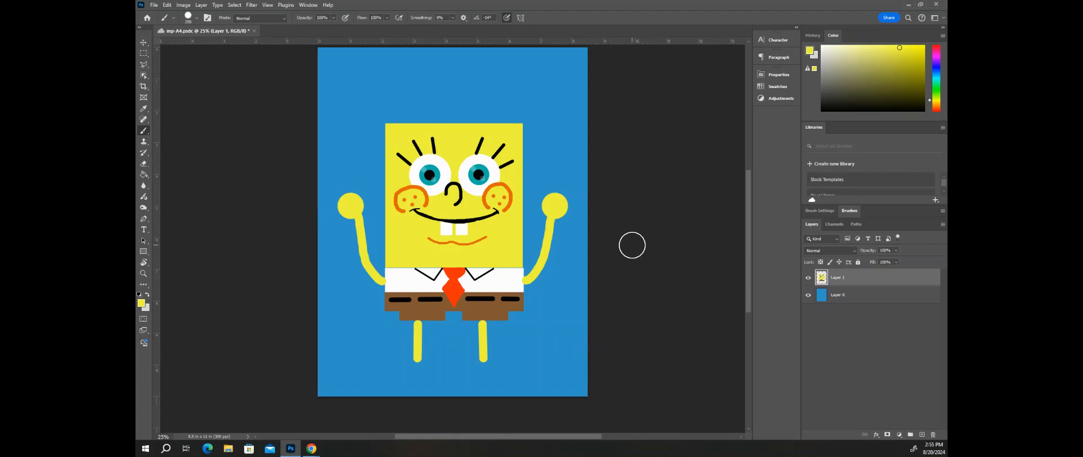
Step: Shrink the brush and paint four short yellow fingers radiating from the palm of each hand
{"action": "key", "text": "bracketleft"}
{"action": "key", "text": "bracketleft"}
{"action": "key", "text": "bracketleft"}
{"action": "key", "text": "bracketleft"}
{"action": "key", "text": "bracketleft"}
{"action": "key", "text": "bracketleft"}
{"action": "key", "text": "bracketleft"}
{"action": "key", "text": "bracketleft"}
{"action": "mouse_move", "coordinate": [542, 194]}
{"action": "left_mouse_down"}
{"action": "mouse_move", "coordinate": [560, 180]}
{"action": "mouse_move", "coordinate": [576, 205]}
{"action": "left_mouse_up"}
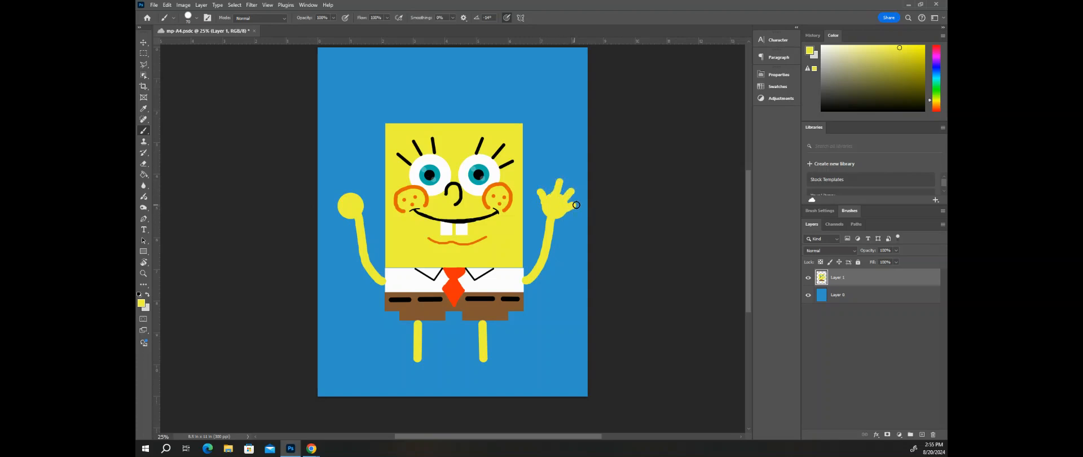
{"action": "mouse_move", "coordinate": [360, 202]}
{"action": "left_mouse_down"}
{"action": "mouse_move", "coordinate": [365, 192]}
{"action": "mouse_move", "coordinate": [350, 180]}
{"action": "mouse_move", "coordinate": [326, 202]}
{"action": "left_mouse_up"}
{"action": "key", "text": "ctrl+z"}
Step: Reset the foreground color to black, enlarge the brush and stamp a round heel at the bottom of each leg
{"action": "key", "text": "d"}
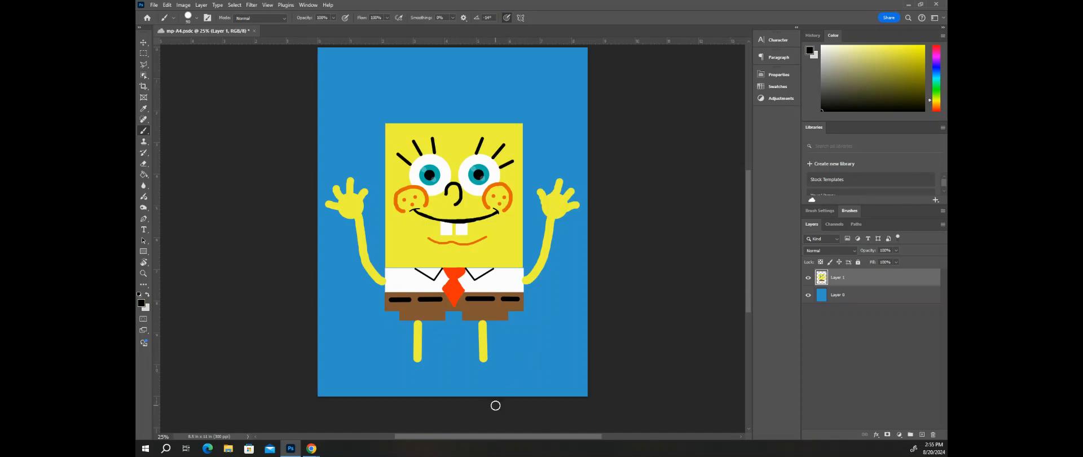
{"action": "key", "text": "bracketright"}
{"action": "key", "text": "bracketright"}
{"action": "key", "text": "bracketright"}
{"action": "key", "text": "bracketright"}
{"action": "key", "text": "bracketright"}
{"action": "key", "text": "bracketright"}
{"action": "left_click", "coordinate": [484, 369]}
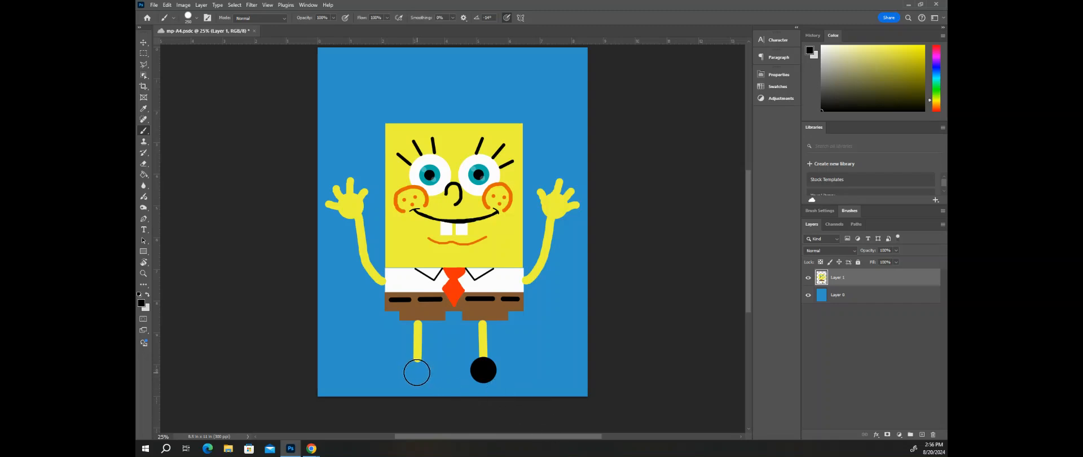
{"action": "left_click", "coordinate": [416, 372]}
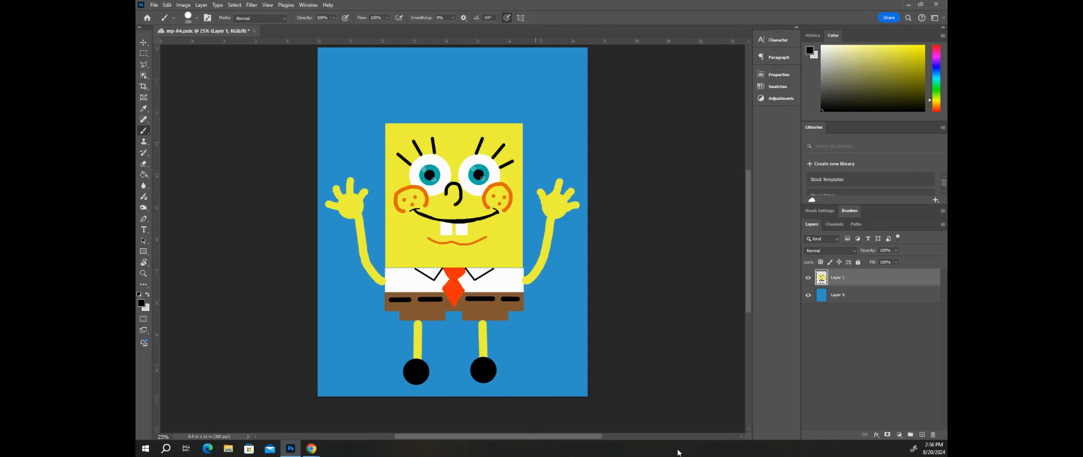
Step: Enlarge the brush slightly and stamp a bigger round black toe on the outer side of each shoe heel
{"action": "key", "text": "bracketright"}
{"action": "key", "text": "bracketright"}
{"action": "key", "text": "bracketleft"}
{"action": "left_click", "coordinate": [510, 368]}
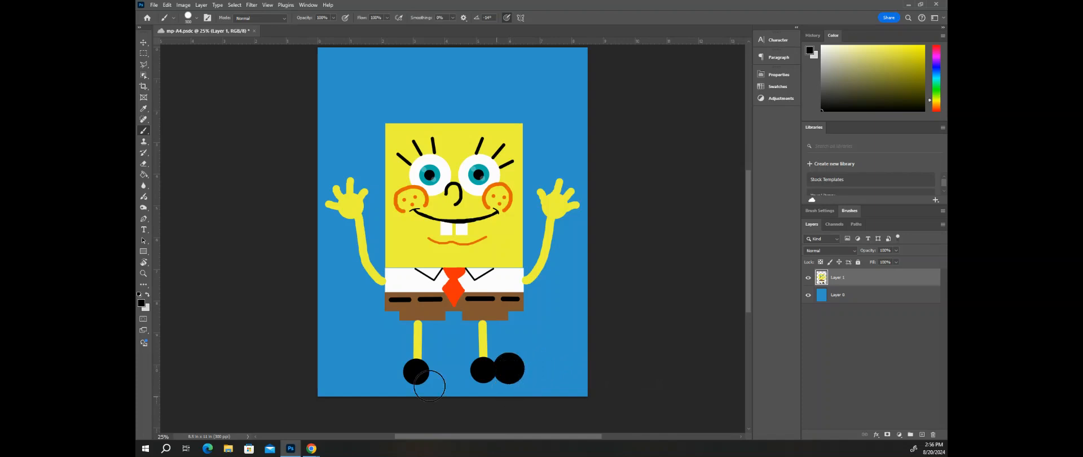
{"action": "left_click", "coordinate": [389, 372]}
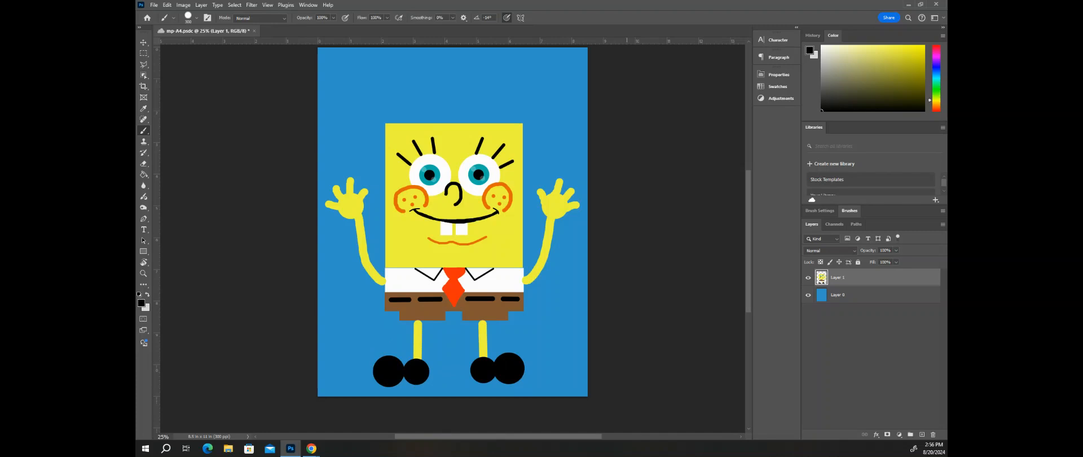
{"action": "key", "text": "ctrl+z"}
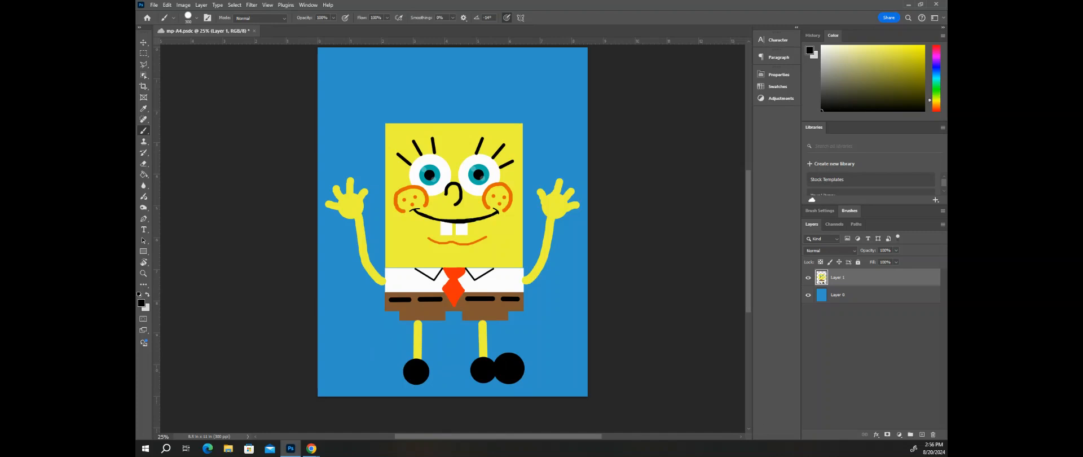
{"action": "left_click", "coordinate": [389, 370]}
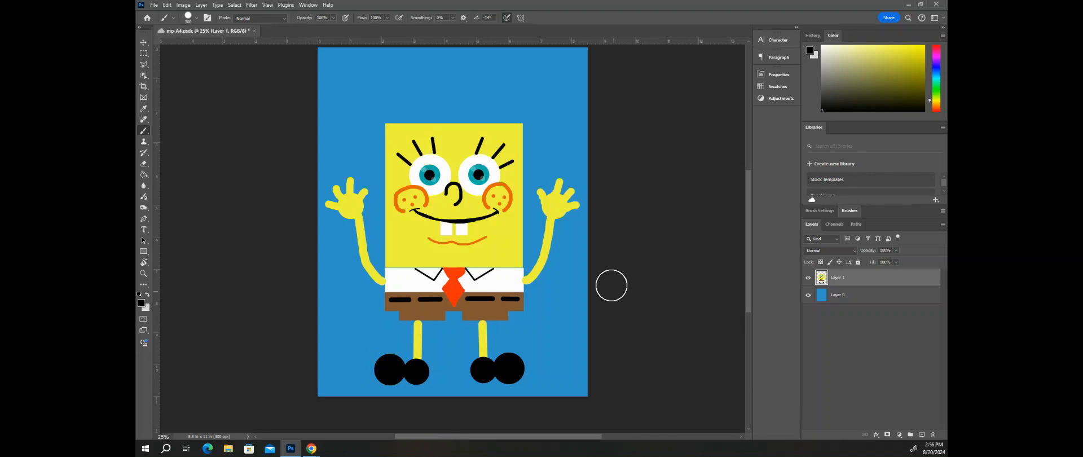
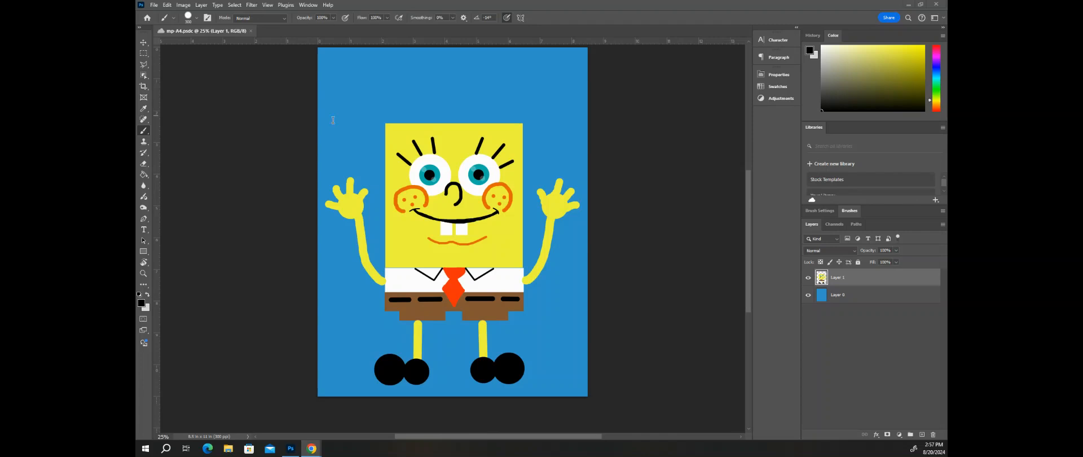
Step: Switch to the Google Images results for "spongebob popsicle" in Chrome and examine the popsicle photos from Medium and The Today Show
{"action": "left_click_drag", "start_coordinate": [333, 121], "coordinate": [899, 77]}
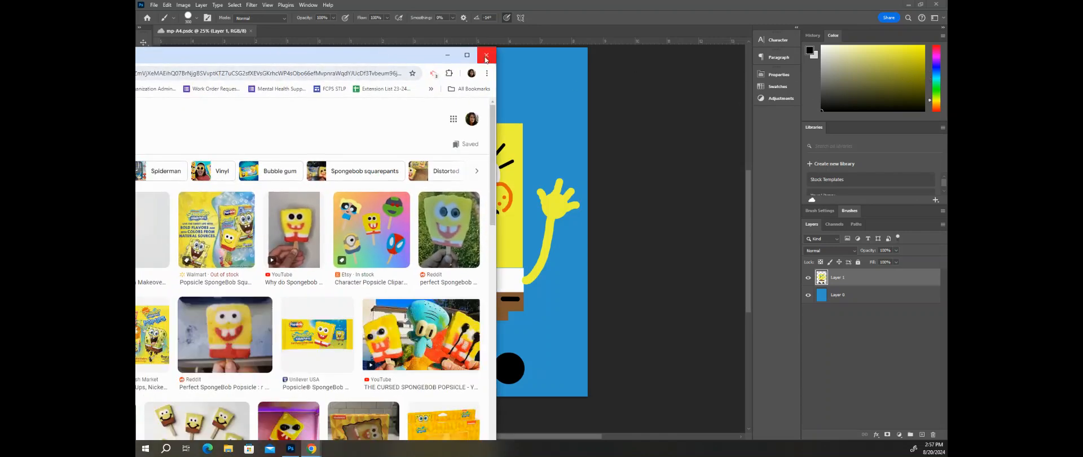
{"action": "left_click", "coordinate": [447, 55]}
{"action": "left_click_drag", "start_coordinate": [151, 62], "coordinate": [659, 40]}
{"action": "left_click", "coordinate": [895, 42]}
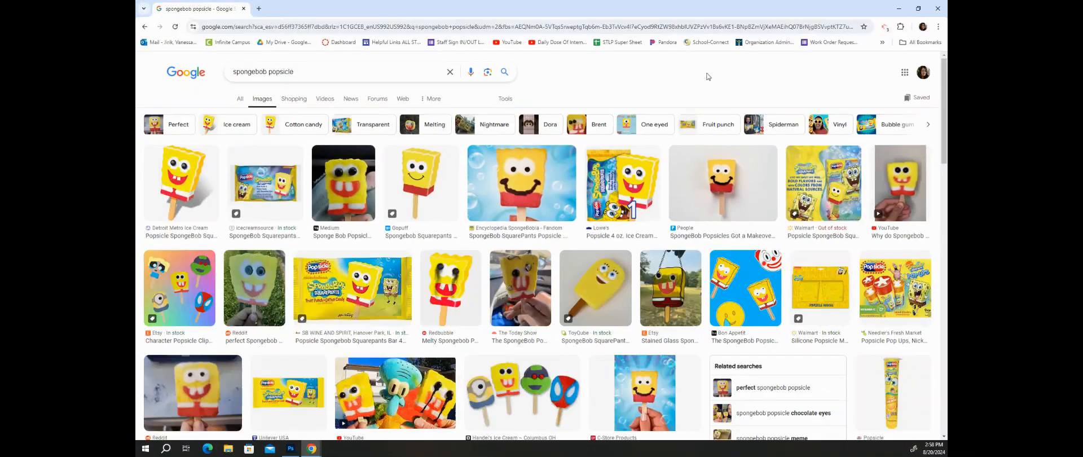
{"action": "left_click", "coordinate": [355, 207]}
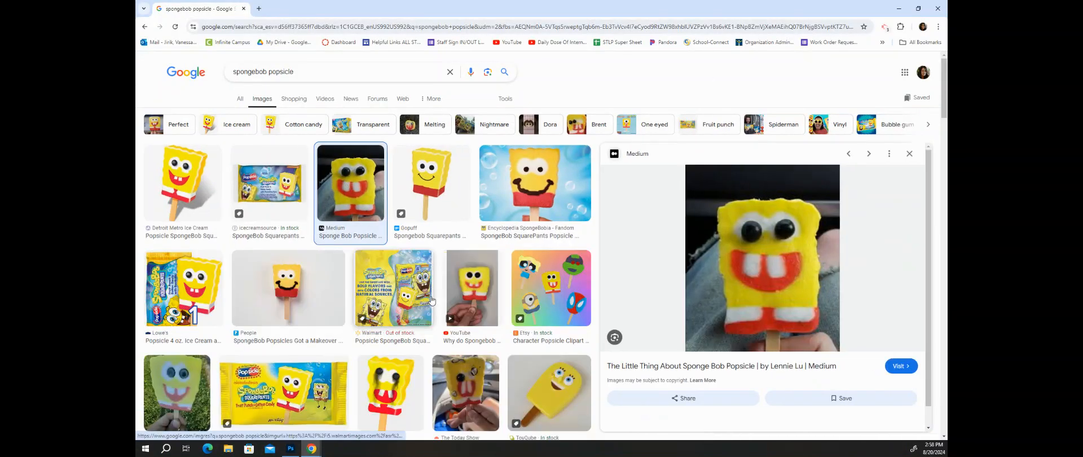
{"action": "left_click", "coordinate": [469, 395]}
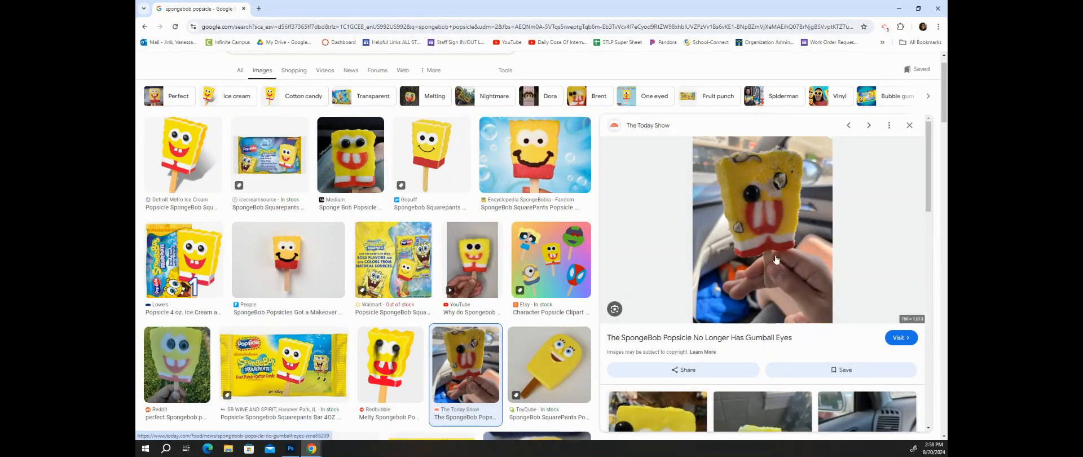
{"action": "scroll", "coordinate": [462, 254], "scroll_direction": "down", "scroll_amount": 2}
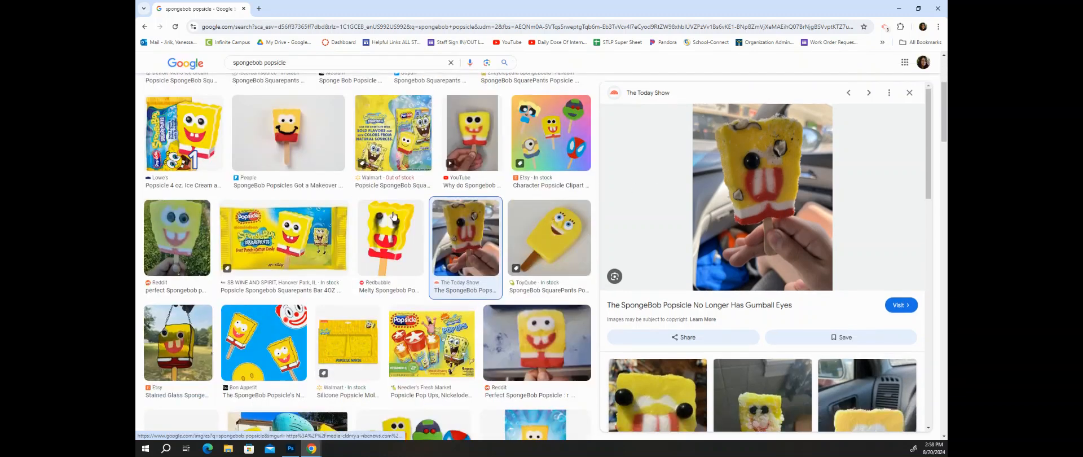
{"action": "scroll", "coordinate": [382, 227], "scroll_direction": "down", "scroll_amount": 2}
{"action": "scroll", "coordinate": [729, 372], "scroll_direction": "down", "scroll_amount": 2}
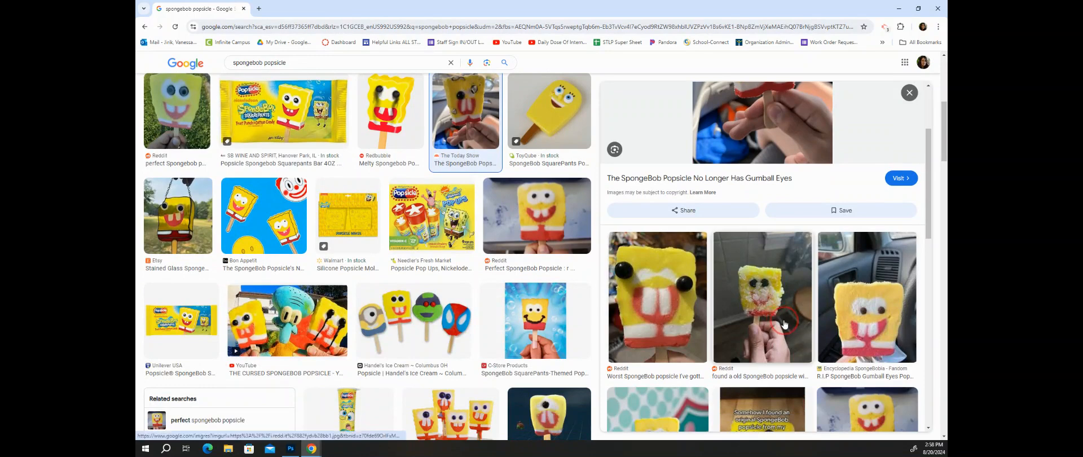
Step: Examine the Reddit SpongeBob popsicle photo and its related images, and close the browser window to return to Photoshop
{"action": "left_click", "coordinate": [859, 326]}
{"action": "left_click", "coordinate": [666, 294]}
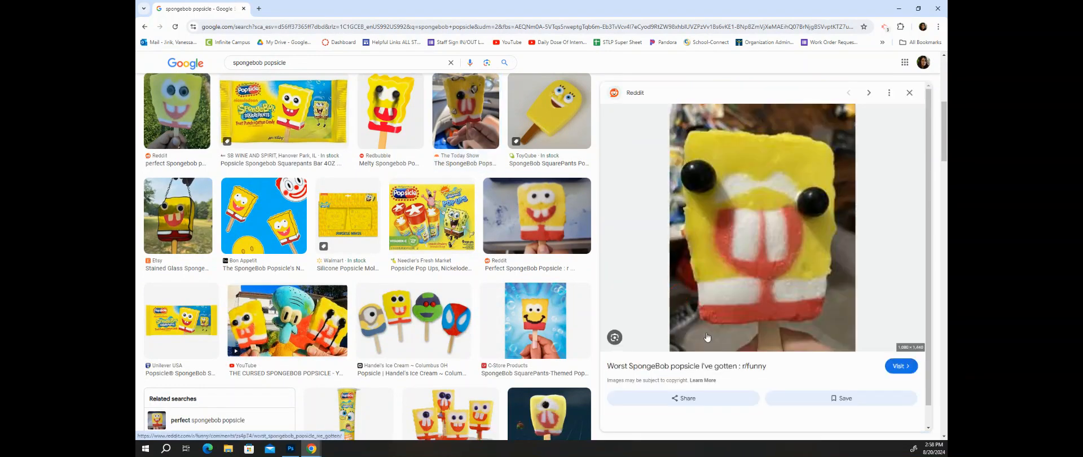
{"action": "scroll", "coordinate": [734, 316], "scroll_direction": "down", "scroll_amount": 5}
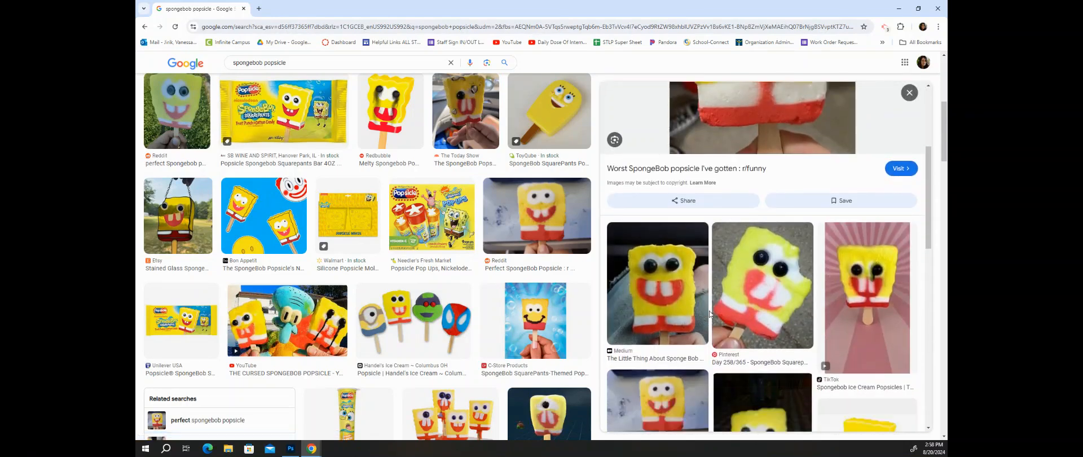
{"action": "scroll", "coordinate": [793, 279], "scroll_direction": "down", "scroll_amount": 2}
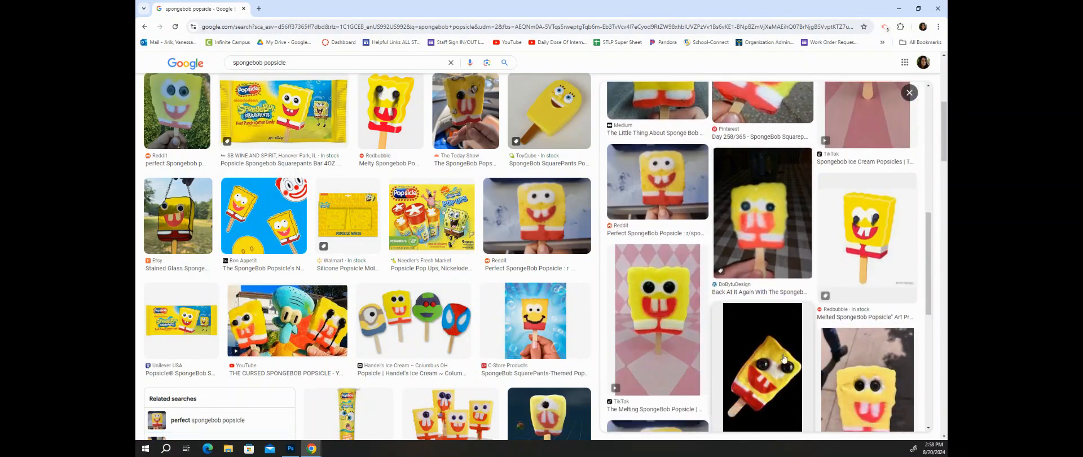
{"action": "left_click", "coordinate": [935, 8]}
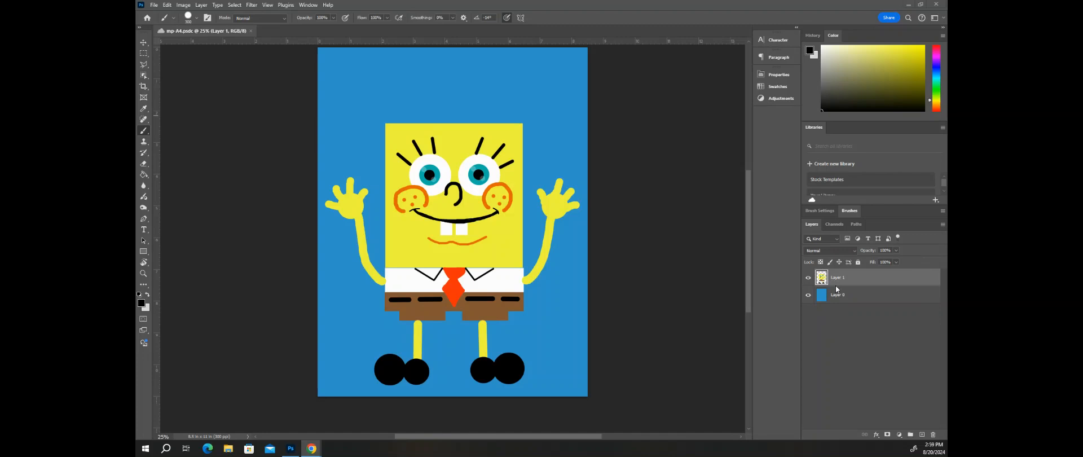
Step: Add a new empty layer and move it between the character layer and the blue background layer
{"action": "left_click", "coordinate": [922, 437]}
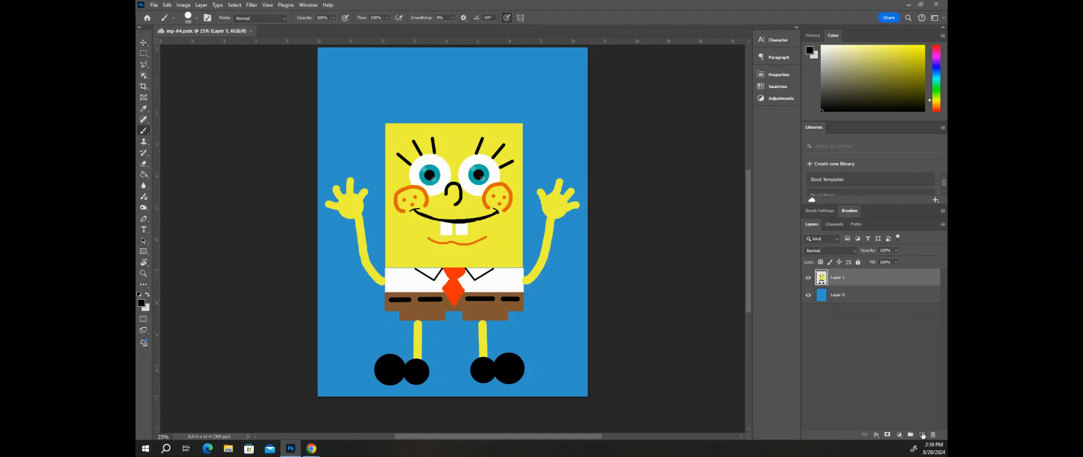
{"action": "left_click", "coordinate": [922, 435]}
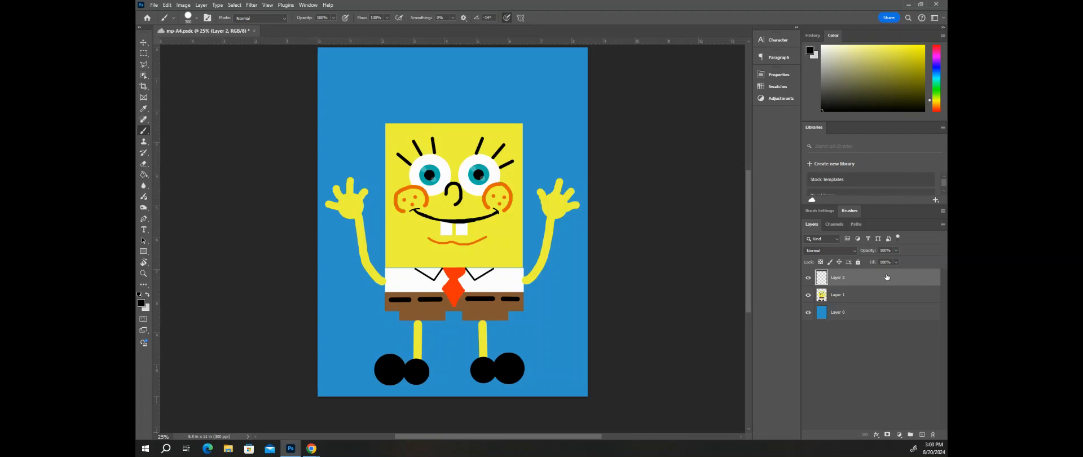
{"action": "left_click_drag", "start_coordinate": [887, 277], "coordinate": [887, 299]}
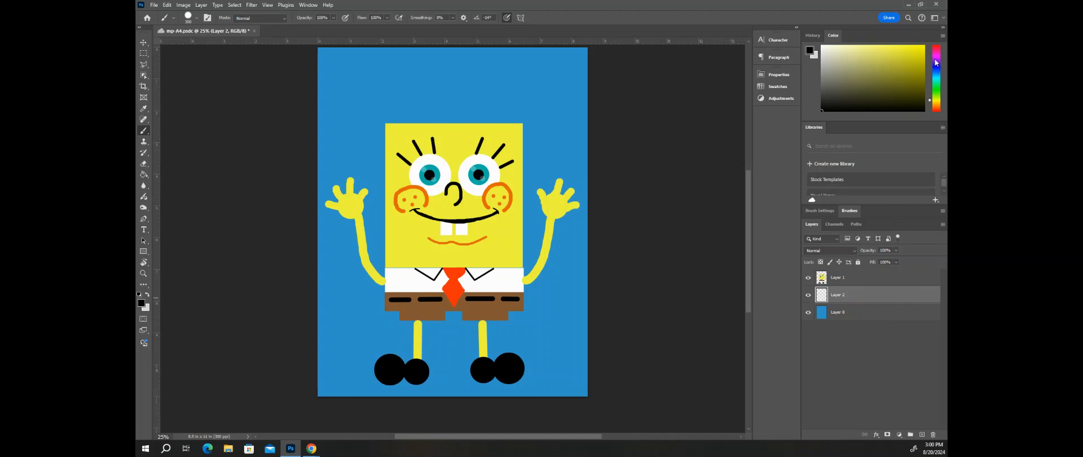
Step: Pick a light pink foreground color, shrink the brush and paint a wavy flower outline behind the upper-right corner of the character's head
{"action": "left_click_drag", "start_coordinate": [940, 57], "coordinate": [940, 55]}
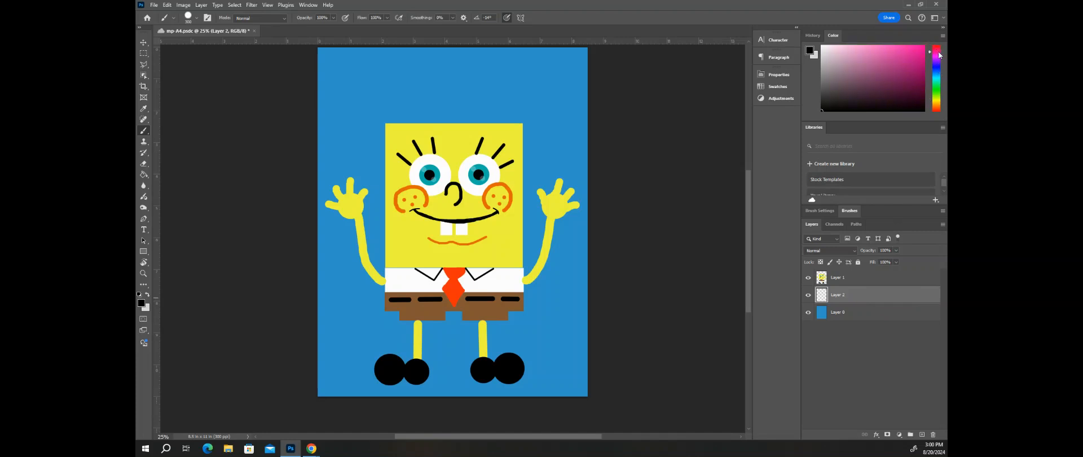
{"action": "left_click", "coordinate": [874, 44]}
{"action": "key", "text": "bracketleft"}
{"action": "key", "text": "bracketleft"}
{"action": "key", "text": "bracketleft"}
{"action": "key", "text": "bracketleft"}
{"action": "scroll", "coordinate": [503, 96], "scroll_direction": "up", "scroll_amount": 1}
{"action": "scroll", "coordinate": [503, 96], "scroll_direction": "up", "scroll_amount": 1}
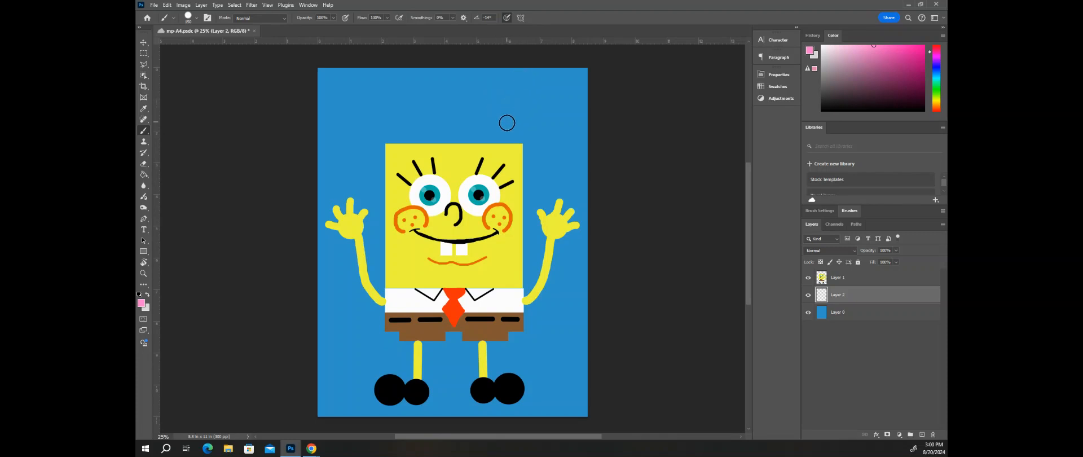
{"action": "scroll", "coordinate": [507, 122], "scroll_direction": "up", "scroll_amount": 2}
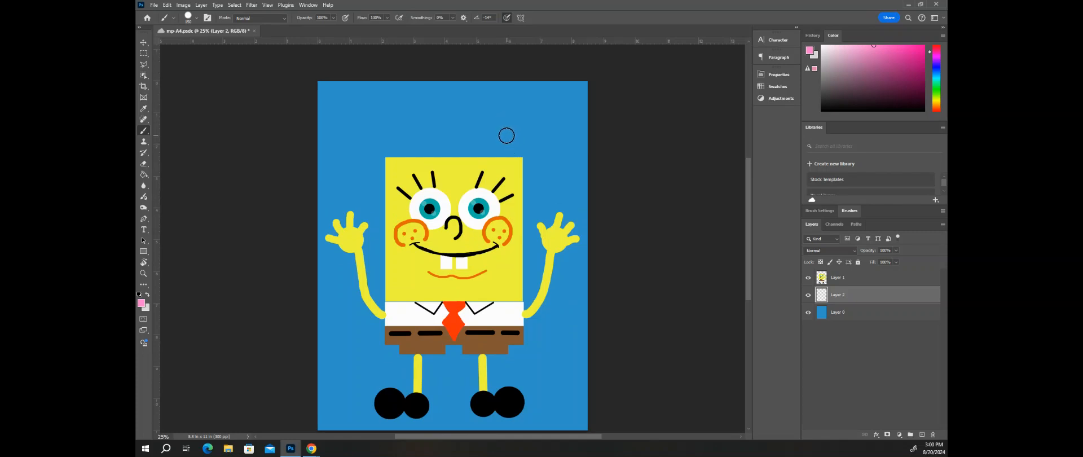
{"action": "mouse_move", "coordinate": [500, 125]}
{"action": "left_mouse_down"}
{"action": "mouse_move", "coordinate": [497, 102]}
{"action": "mouse_move", "coordinate": [507, 96]}
{"action": "mouse_move", "coordinate": [524, 104]}
{"action": "mouse_move", "coordinate": [524, 129]}
{"action": "mouse_move", "coordinate": [552, 121]}
{"action": "mouse_move", "coordinate": [562, 134]}
{"action": "mouse_move", "coordinate": [554, 157]}
{"action": "mouse_move", "coordinate": [534, 154]}
{"action": "mouse_move", "coordinate": [543, 174]}
{"action": "mouse_move", "coordinate": [523, 209]}
{"action": "left_mouse_up"}
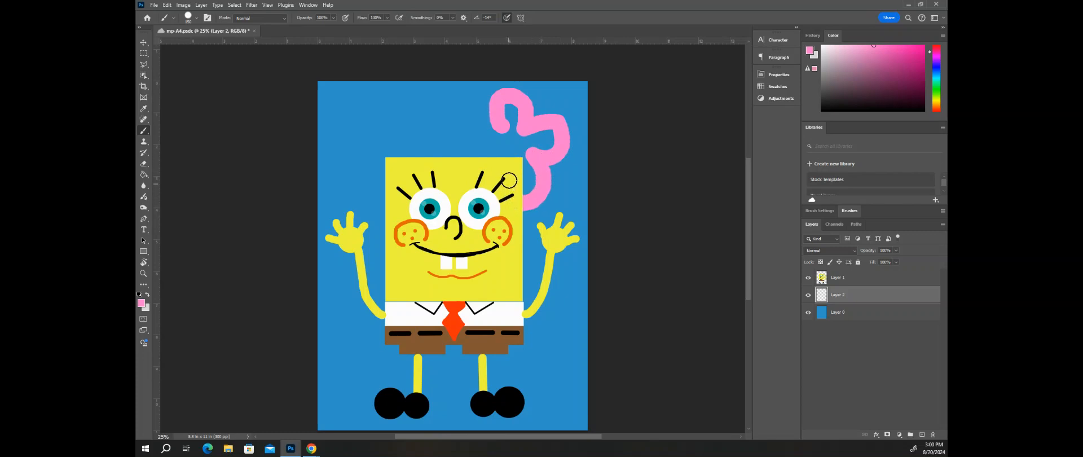
{"action": "mouse_move", "coordinate": [463, 170]}
{"action": "left_mouse_down"}
{"action": "mouse_move", "coordinate": [467, 142]}
{"action": "mouse_move", "coordinate": [495, 142]}
{"action": "mouse_move", "coordinate": [475, 126]}
{"action": "mouse_move", "coordinate": [484, 112]}
{"action": "mouse_move", "coordinate": [500, 117]}
{"action": "left_mouse_up"}
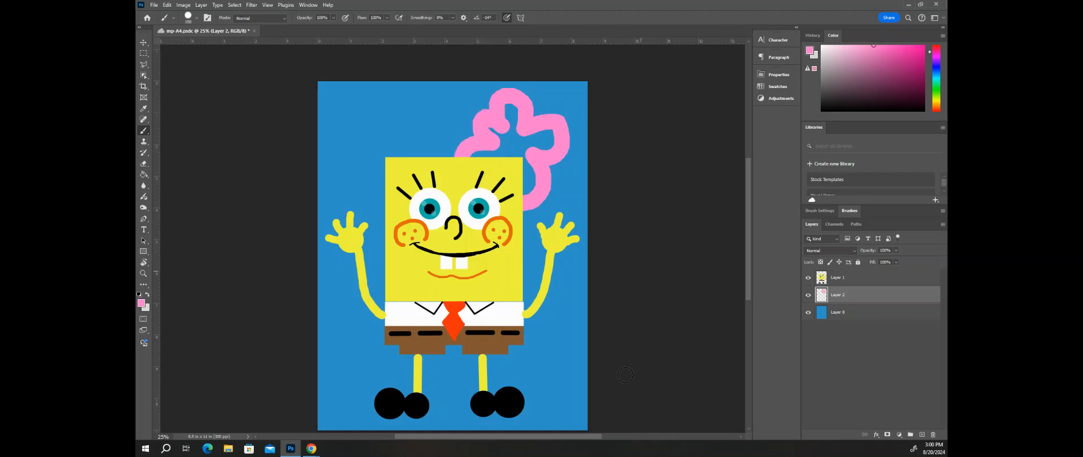
Step: Paint more wavy pink flower outlines behind the raised left-side hand, in both lower corners and along the canvas's upper edge
{"action": "mouse_move", "coordinate": [359, 172]}
{"action": "left_mouse_down"}
{"action": "mouse_move", "coordinate": [352, 153]}
{"action": "mouse_move", "coordinate": [337, 183]}
{"action": "mouse_move", "coordinate": [361, 266]}
{"action": "mouse_move", "coordinate": [384, 277]}
{"action": "mouse_move", "coordinate": [411, 268]}
{"action": "left_mouse_up"}
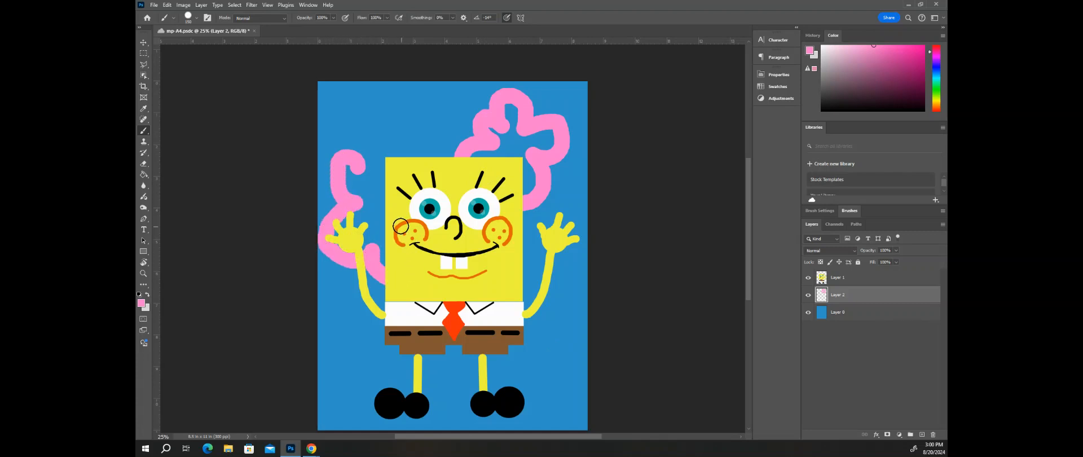
{"action": "mouse_move", "coordinate": [395, 179]}
{"action": "left_mouse_down"}
{"action": "mouse_move", "coordinate": [373, 157]}
{"action": "mouse_move", "coordinate": [361, 189]}
{"action": "left_mouse_up"}
{"action": "mouse_move", "coordinate": [549, 363]}
{"action": "left_mouse_down"}
{"action": "mouse_move", "coordinate": [537, 336]}
{"action": "mouse_move", "coordinate": [505, 343]}
{"action": "mouse_move", "coordinate": [516, 363]}
{"action": "mouse_move", "coordinate": [485, 367]}
{"action": "mouse_move", "coordinate": [479, 385]}
{"action": "mouse_move", "coordinate": [520, 393]}
{"action": "mouse_move", "coordinate": [502, 421]}
{"action": "mouse_move", "coordinate": [525, 432]}
{"action": "mouse_move", "coordinate": [539, 409]}
{"action": "mouse_move", "coordinate": [552, 426]}
{"action": "mouse_move", "coordinate": [571, 425]}
{"action": "mouse_move", "coordinate": [576, 397]}
{"action": "mouse_move", "coordinate": [559, 389]}
{"action": "mouse_move", "coordinate": [590, 372]}
{"action": "mouse_move", "coordinate": [585, 351]}
{"action": "mouse_move", "coordinate": [559, 355]}
{"action": "left_mouse_up"}
{"action": "mouse_move", "coordinate": [317, 356]}
{"action": "left_mouse_down"}
{"action": "mouse_move", "coordinate": [329, 388]}
{"action": "mouse_move", "coordinate": [359, 401]}
{"action": "mouse_move", "coordinate": [361, 418]}
{"action": "mouse_move", "coordinate": [322, 425]}
{"action": "left_mouse_up"}
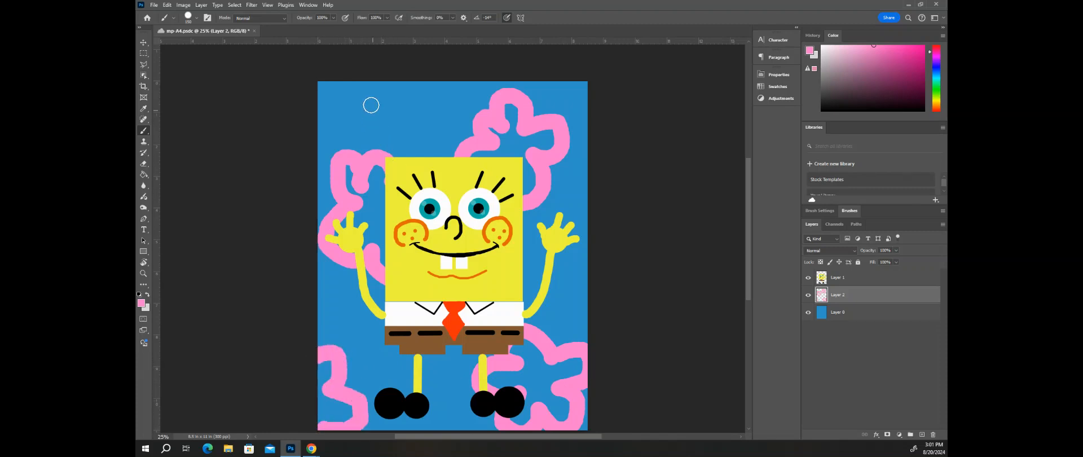
{"action": "mouse_move", "coordinate": [330, 79]}
{"action": "left_mouse_down"}
{"action": "mouse_move", "coordinate": [386, 101]}
{"action": "mouse_move", "coordinate": [399, 86]}
{"action": "mouse_move", "coordinate": [427, 96]}
{"action": "mouse_move", "coordinate": [449, 76]}
{"action": "left_mouse_up"}
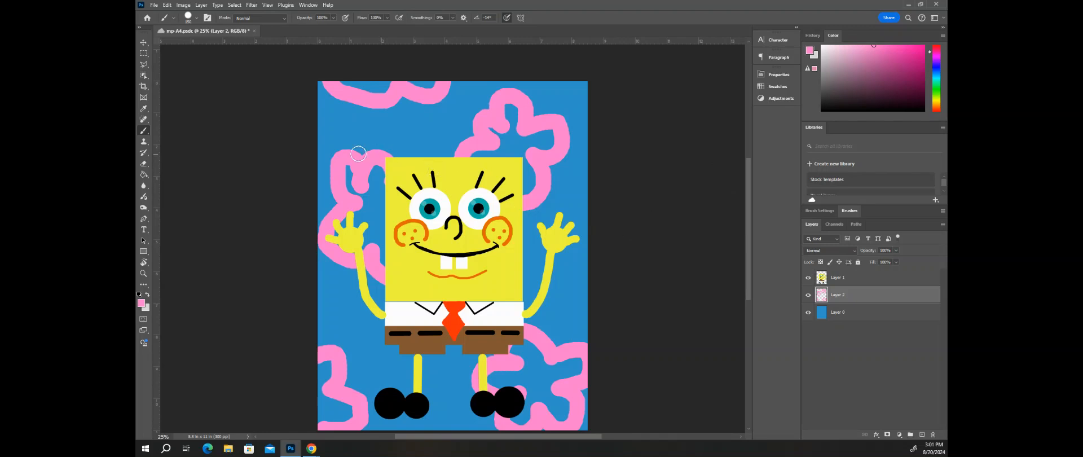
{"action": "left_click", "coordinate": [144, 43]}
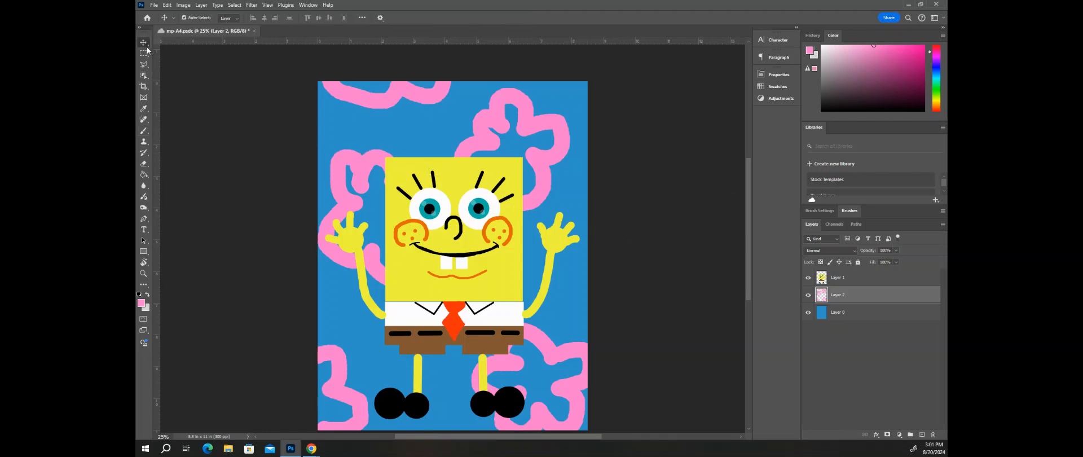
{"action": "left_click", "coordinate": [416, 166]}
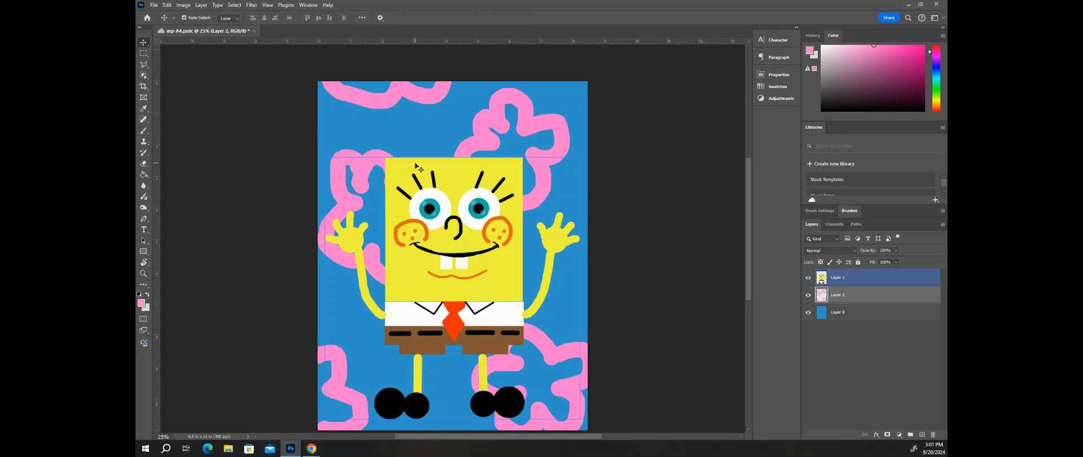
{"action": "left_click", "coordinate": [856, 296]}
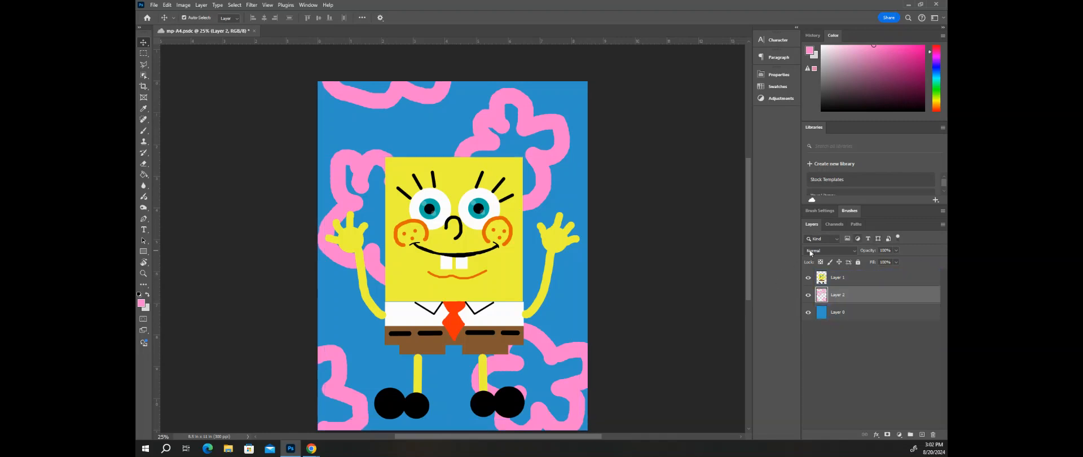
{"action": "left_click", "coordinate": [879, 281]}
{"action": "left_click", "coordinate": [841, 312]}
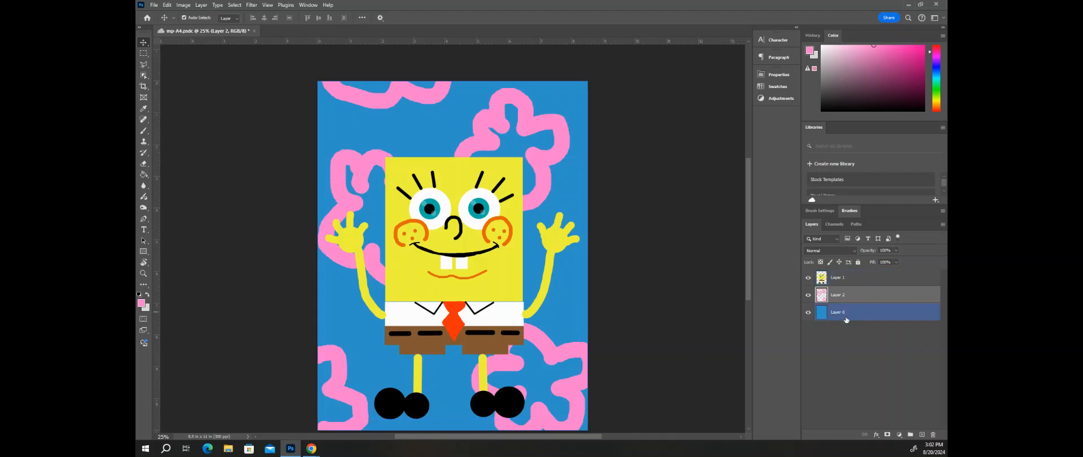
{"action": "left_click", "coordinate": [841, 278]}
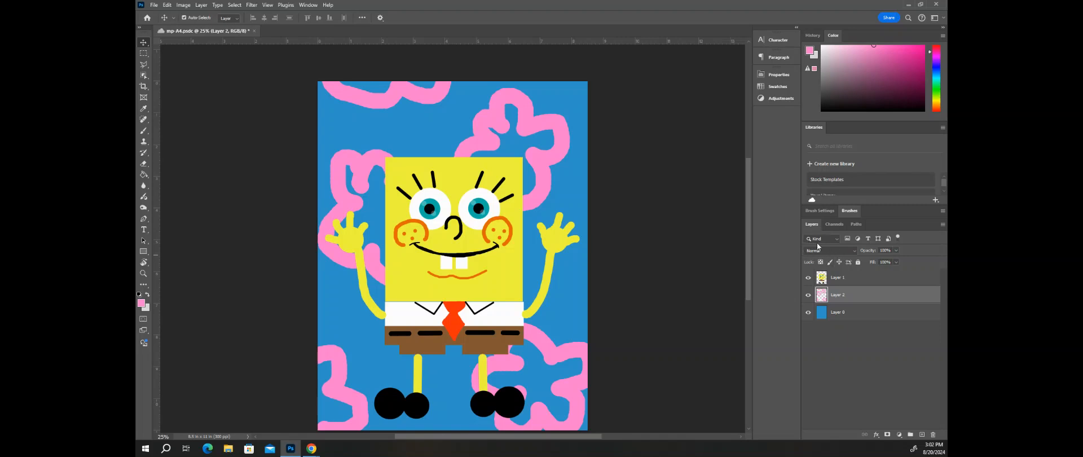
Step: Set the pink flower layer's blend mode to Vivid Light and lower its opacity to about 38%
{"action": "left_click", "coordinate": [850, 252]}
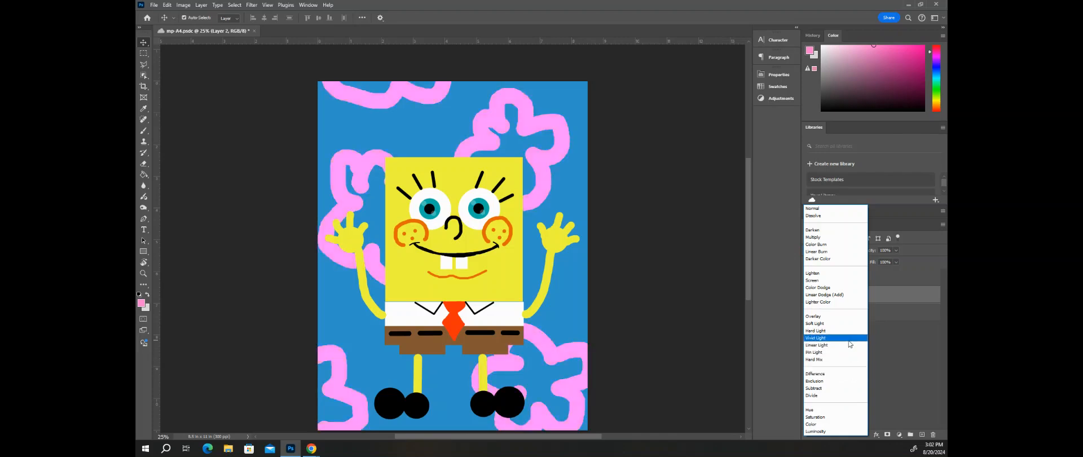
{"action": "left_click", "coordinate": [835, 337]}
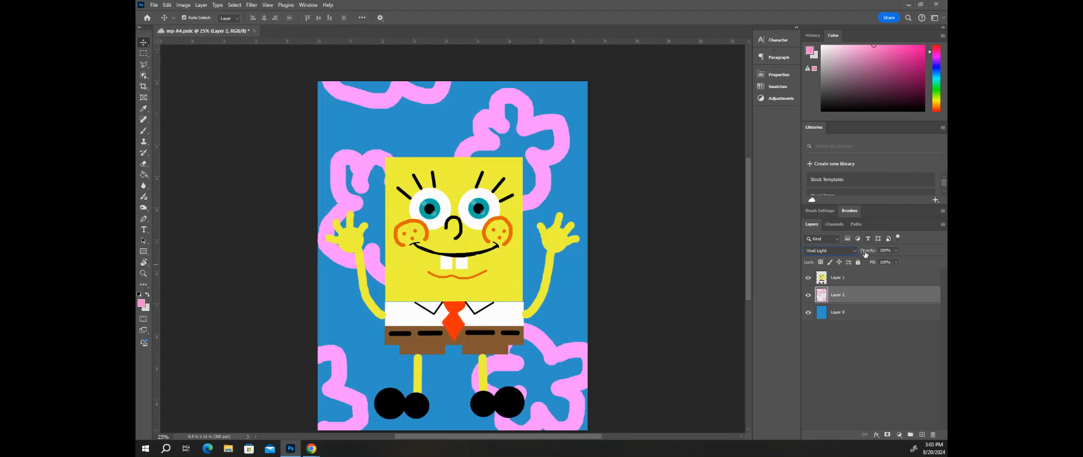
{"action": "left_click", "coordinate": [896, 250]}
{"action": "left_click_drag", "start_coordinate": [877, 261], "coordinate": [878, 261]}
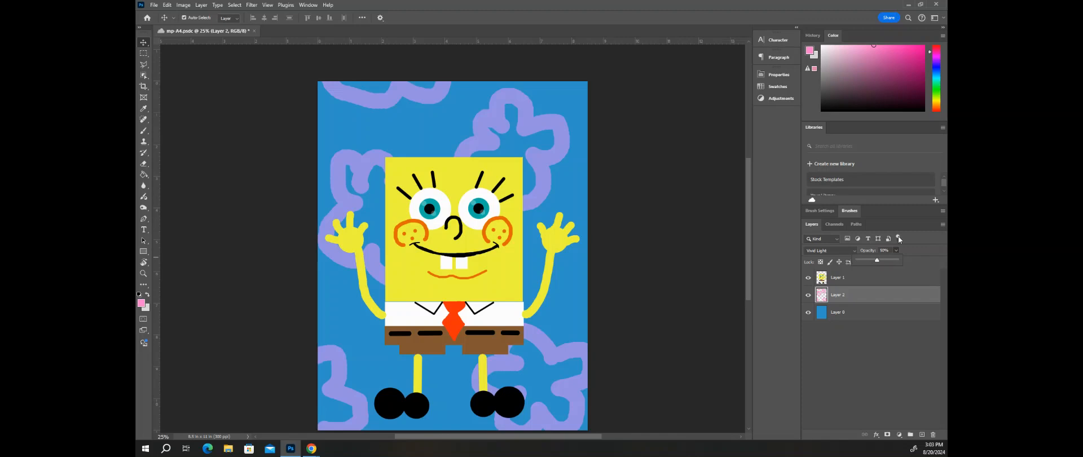
{"action": "left_click", "coordinate": [924, 253]}
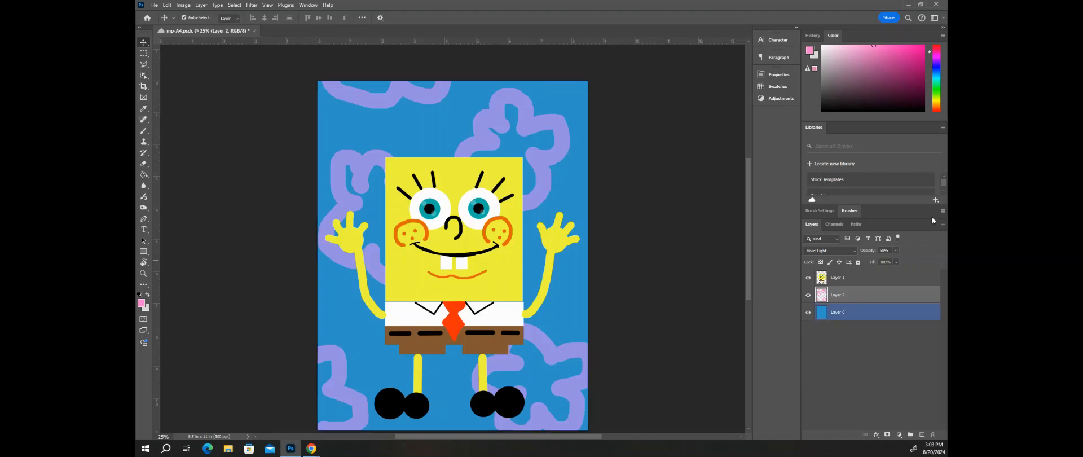
{"action": "left_click", "coordinate": [896, 250]}
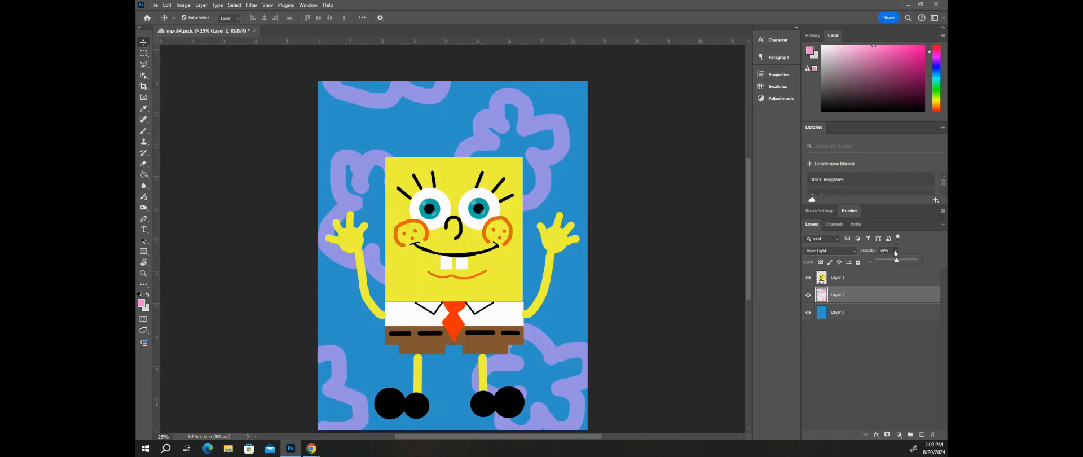
{"action": "left_click_drag", "start_coordinate": [896, 261], "coordinate": [891, 262]}
{"action": "left_click", "coordinate": [912, 238]}
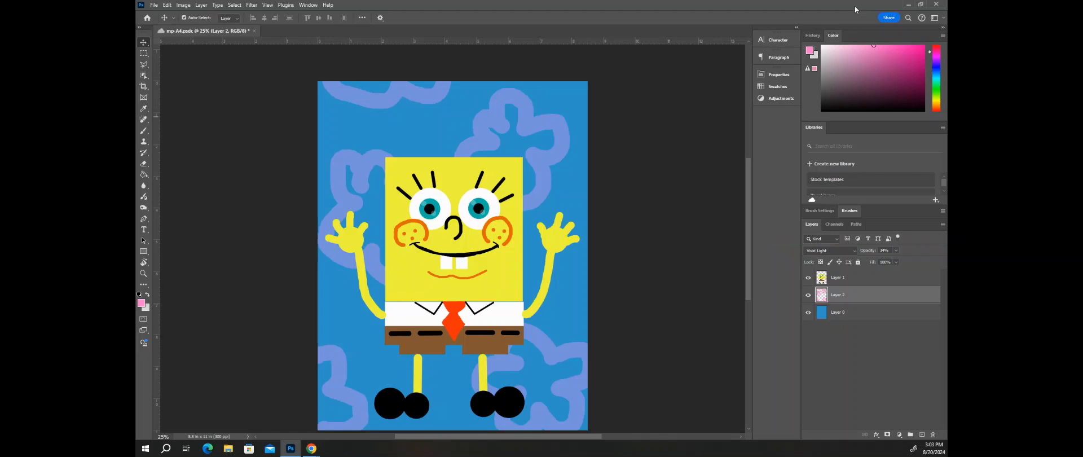
{"action": "scroll", "coordinate": [484, 369], "scroll_direction": "down", "scroll_amount": 1}
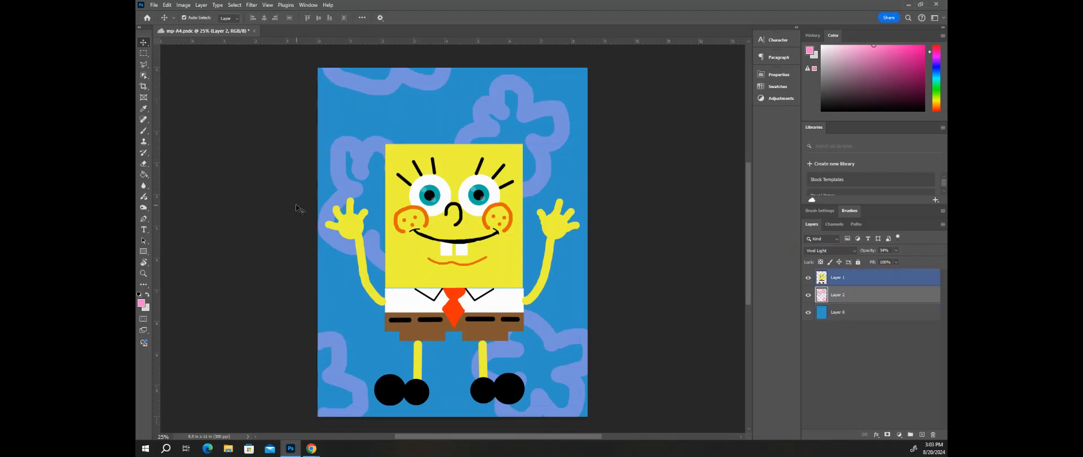
{"action": "left_click", "coordinate": [158, 5]}
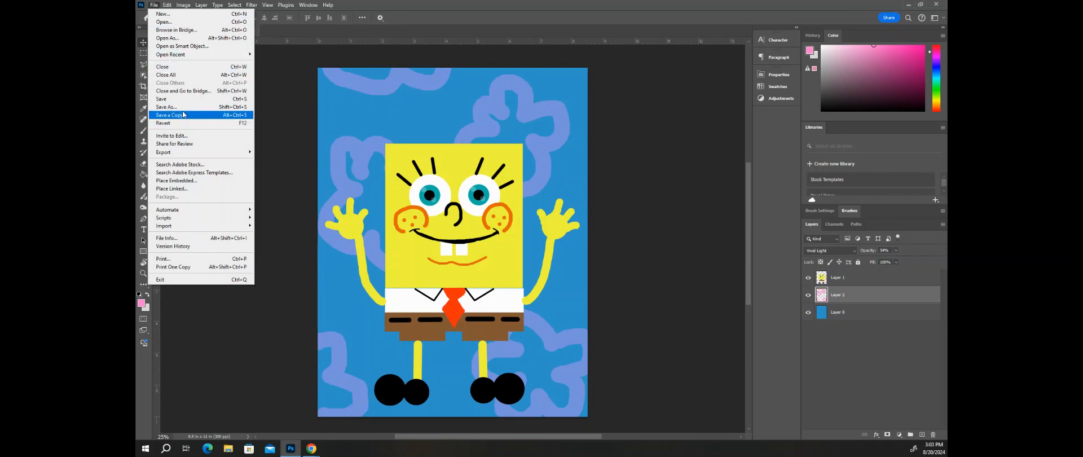
{"action": "mouse_move", "coordinate": [185, 156]}
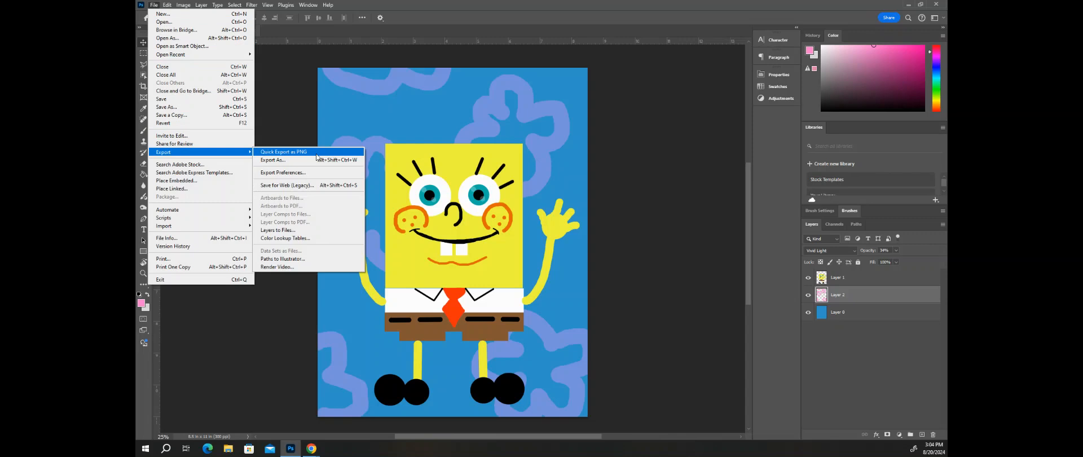
{"action": "left_click", "coordinate": [316, 152]}
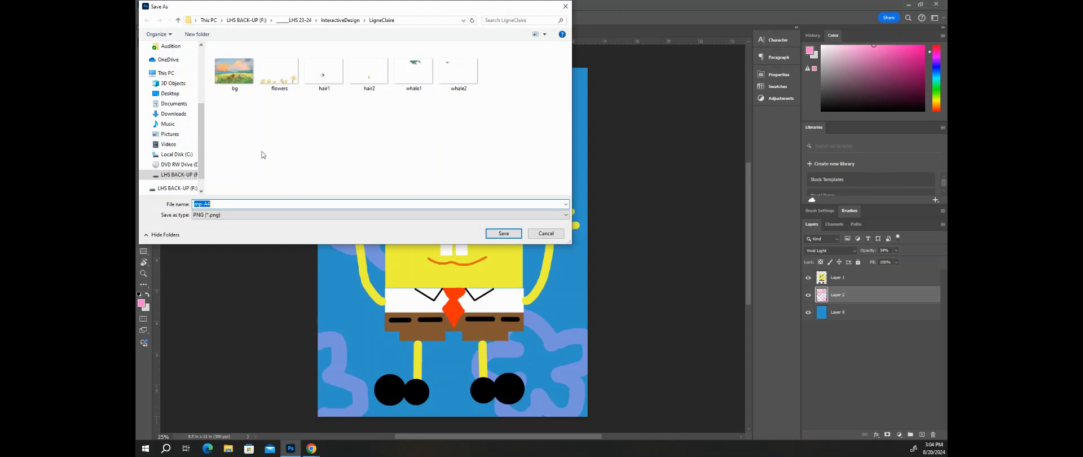
{"action": "left_click", "coordinate": [170, 93]}
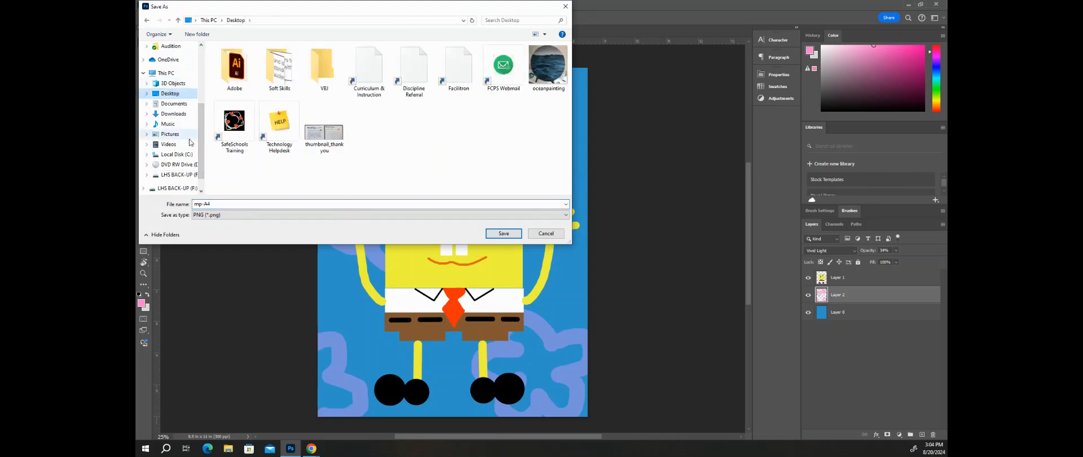
{"action": "left_click", "coordinate": [547, 234]}
Step: Quick-export the finished artwork as the PNG file mp-A4 into the Downloads folder
{"action": "left_click", "coordinate": [153, 5]}
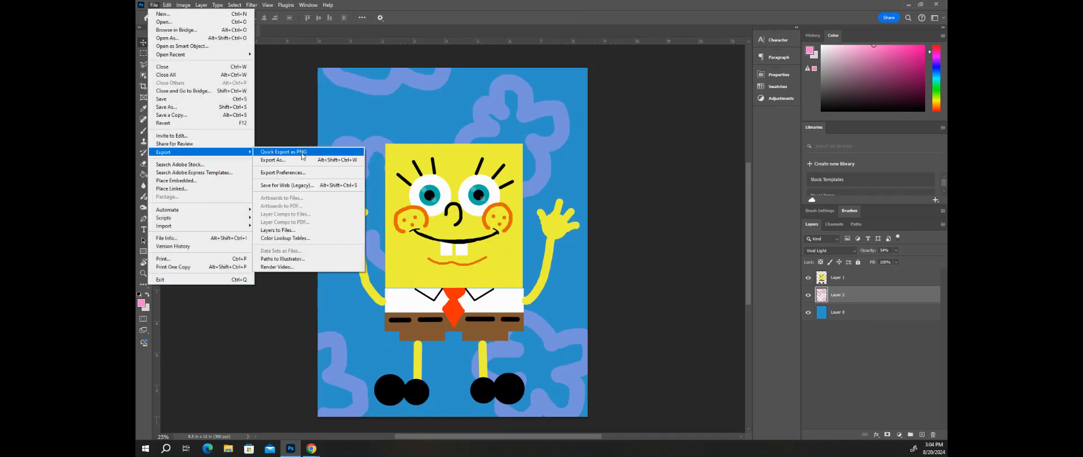
{"action": "left_click", "coordinate": [303, 156]}
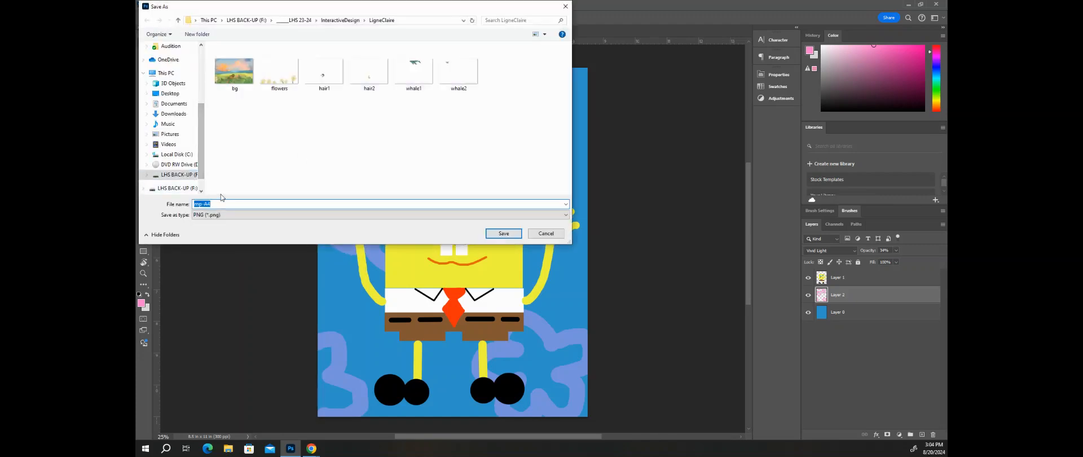
{"action": "left_click", "coordinate": [176, 115]}
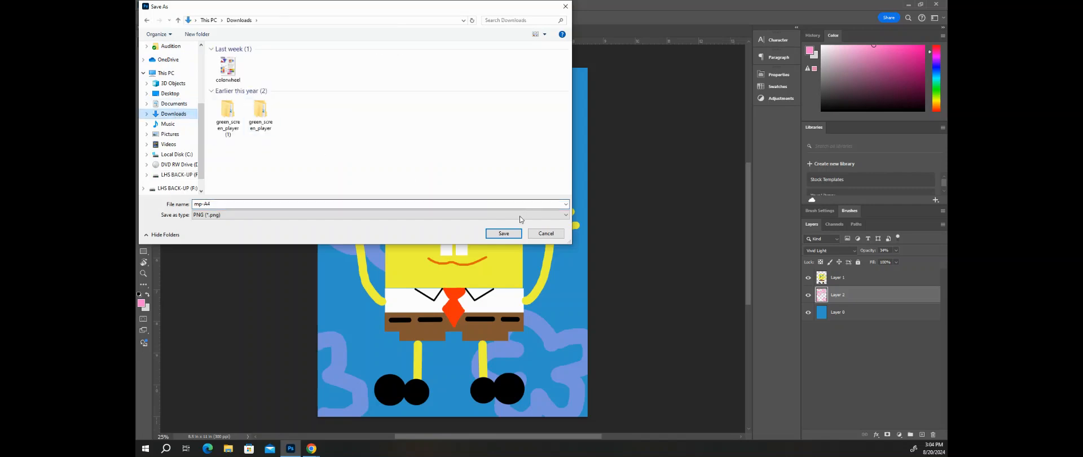
{"action": "left_click", "coordinate": [504, 234]}
{"action": "left_click", "coordinate": [512, 237]}
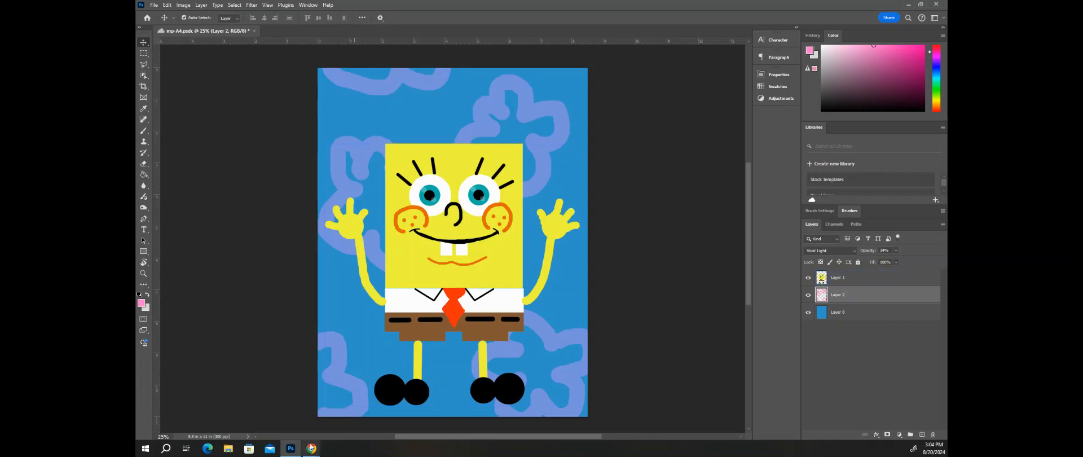
Step: Switch to Chrome and start a submission for the Canvas assignment "Your First Masterpiece in Photoshop"
{"action": "mouse_move", "coordinate": [312, 448]}
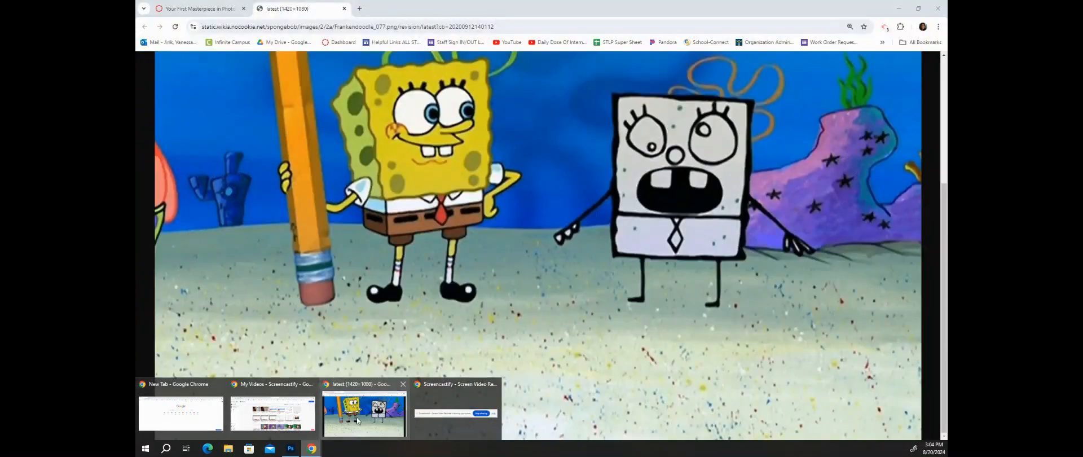
{"action": "left_click", "coordinate": [357, 418]}
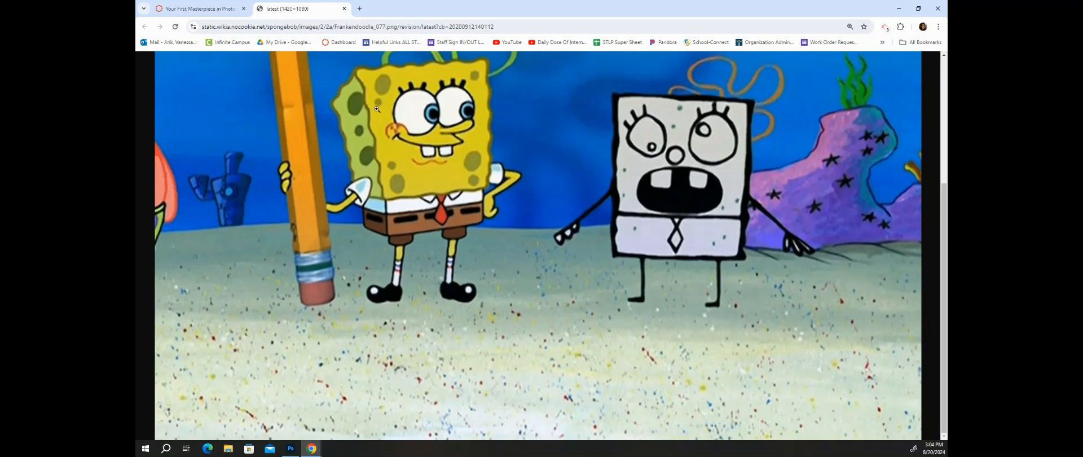
{"action": "left_click", "coordinate": [186, 9]}
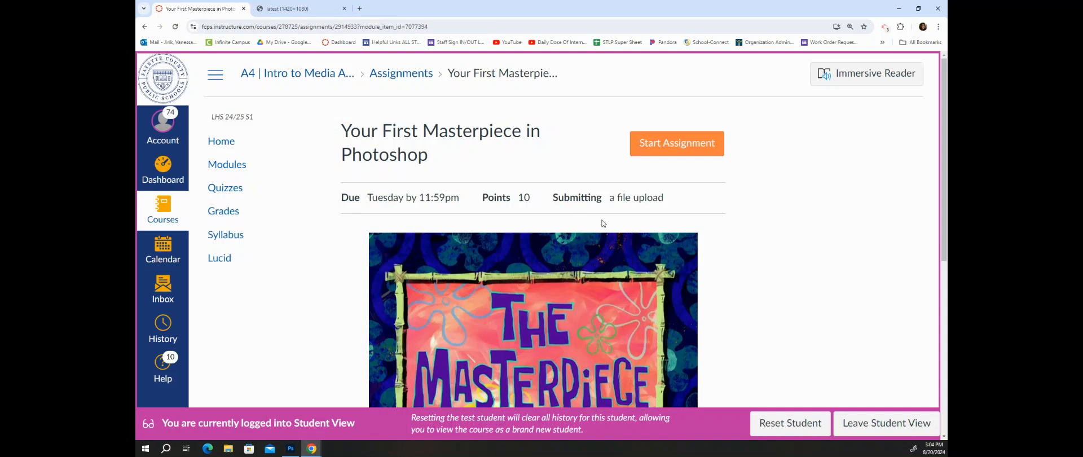
{"action": "scroll", "coordinate": [602, 222], "scroll_direction": "down", "scroll_amount": 1}
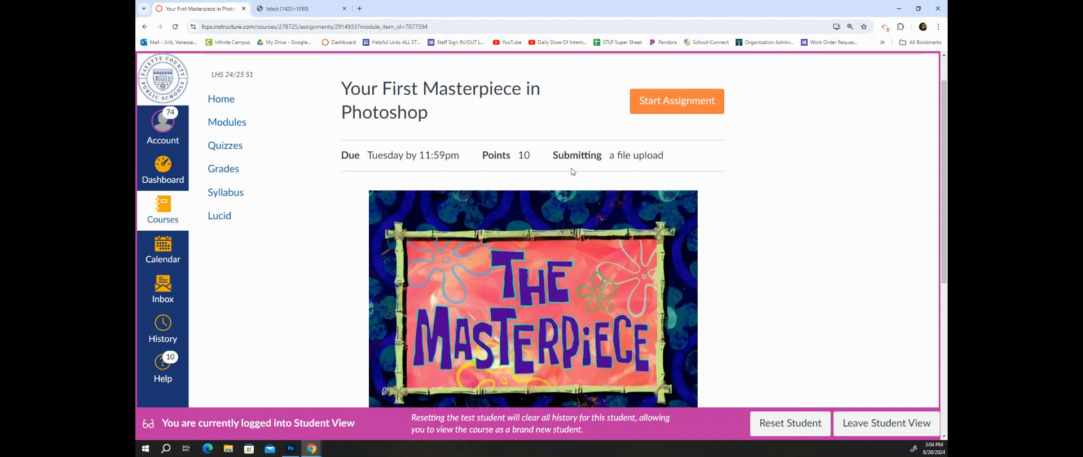
{"action": "left_click", "coordinate": [647, 110]}
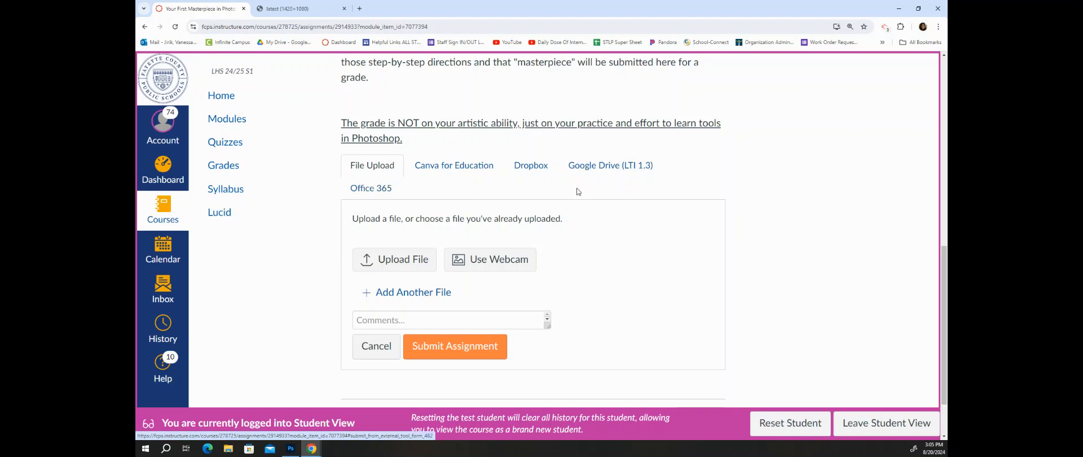
Step: Attach mp-A4.png from the Downloads folder as the file upload and submit the assignment
{"action": "left_click", "coordinate": [396, 266]}
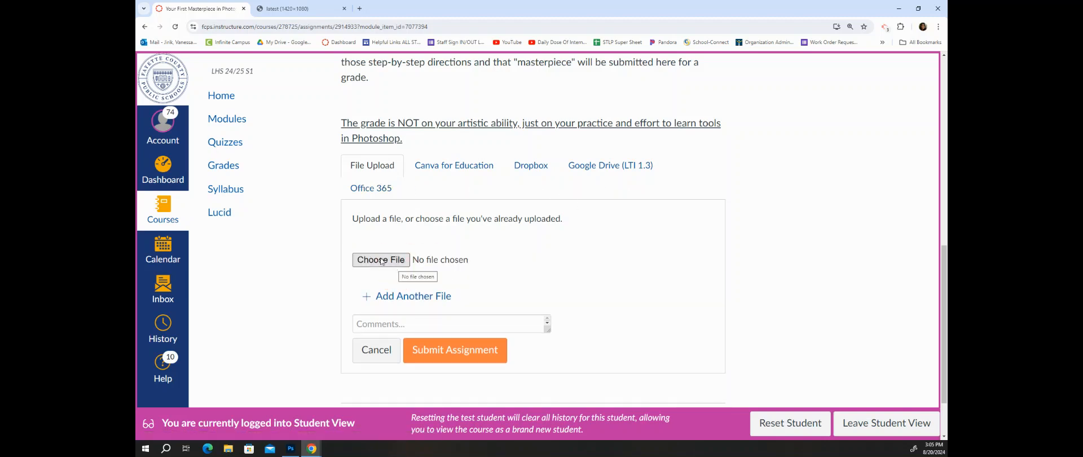
{"action": "left_click", "coordinate": [382, 260]}
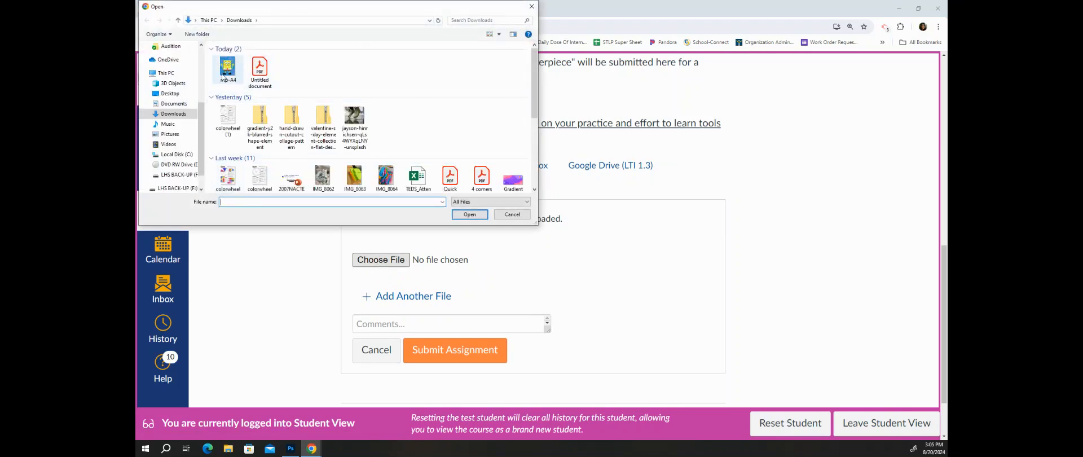
{"action": "left_click", "coordinate": [229, 78]}
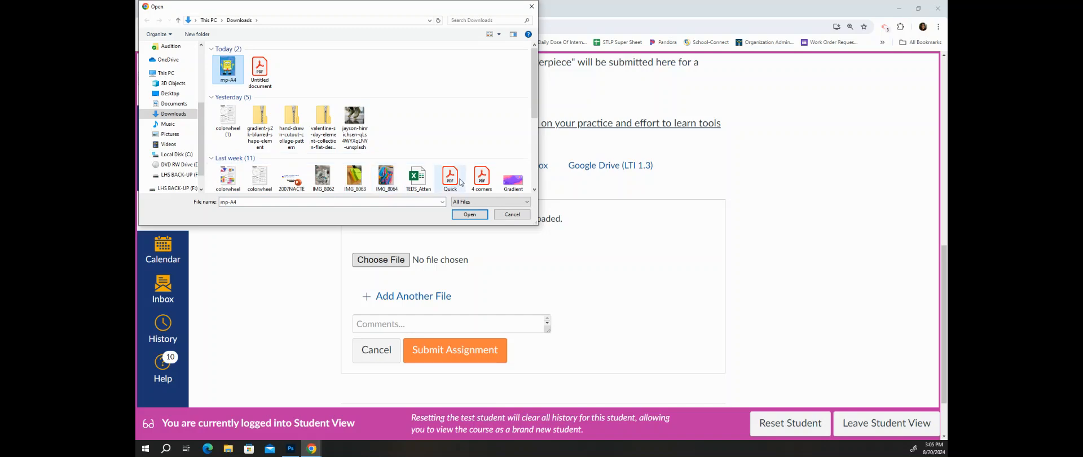
{"action": "left_click", "coordinate": [480, 213]}
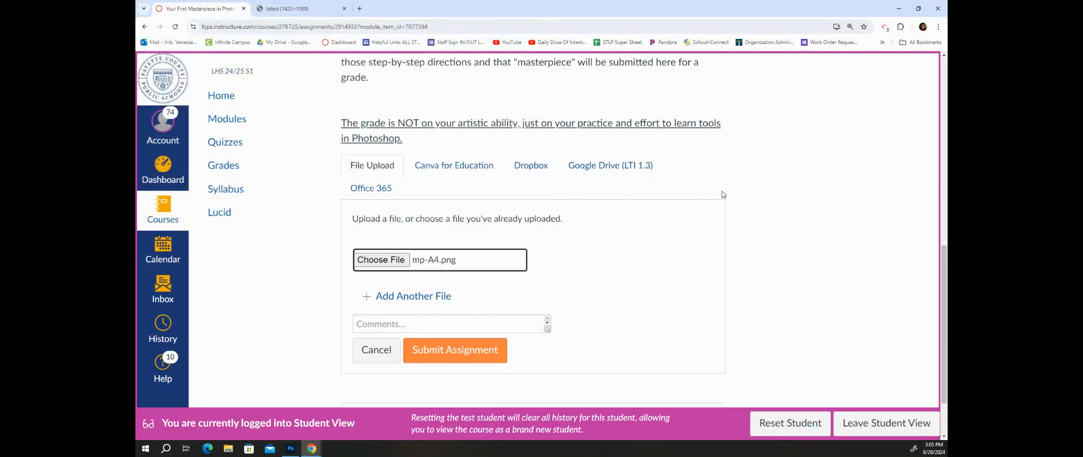
{"action": "left_click", "coordinate": [474, 353]}
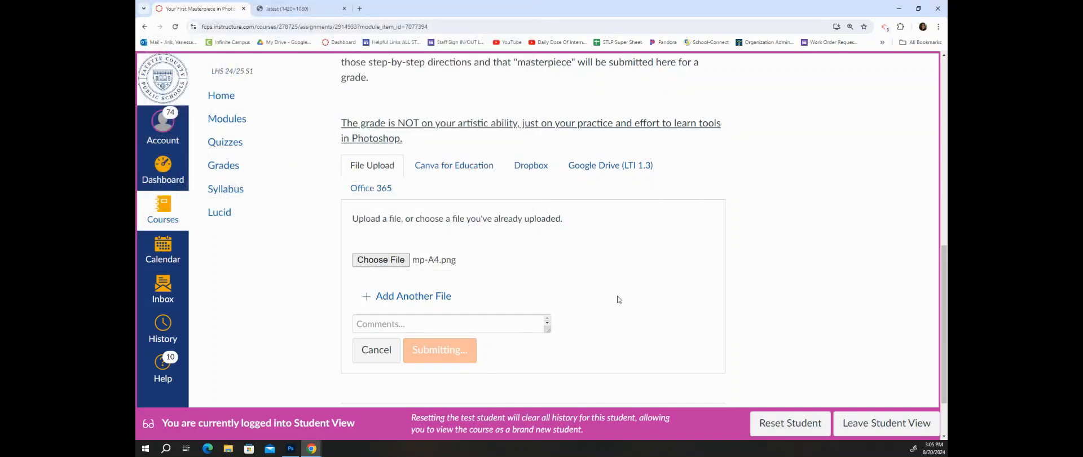